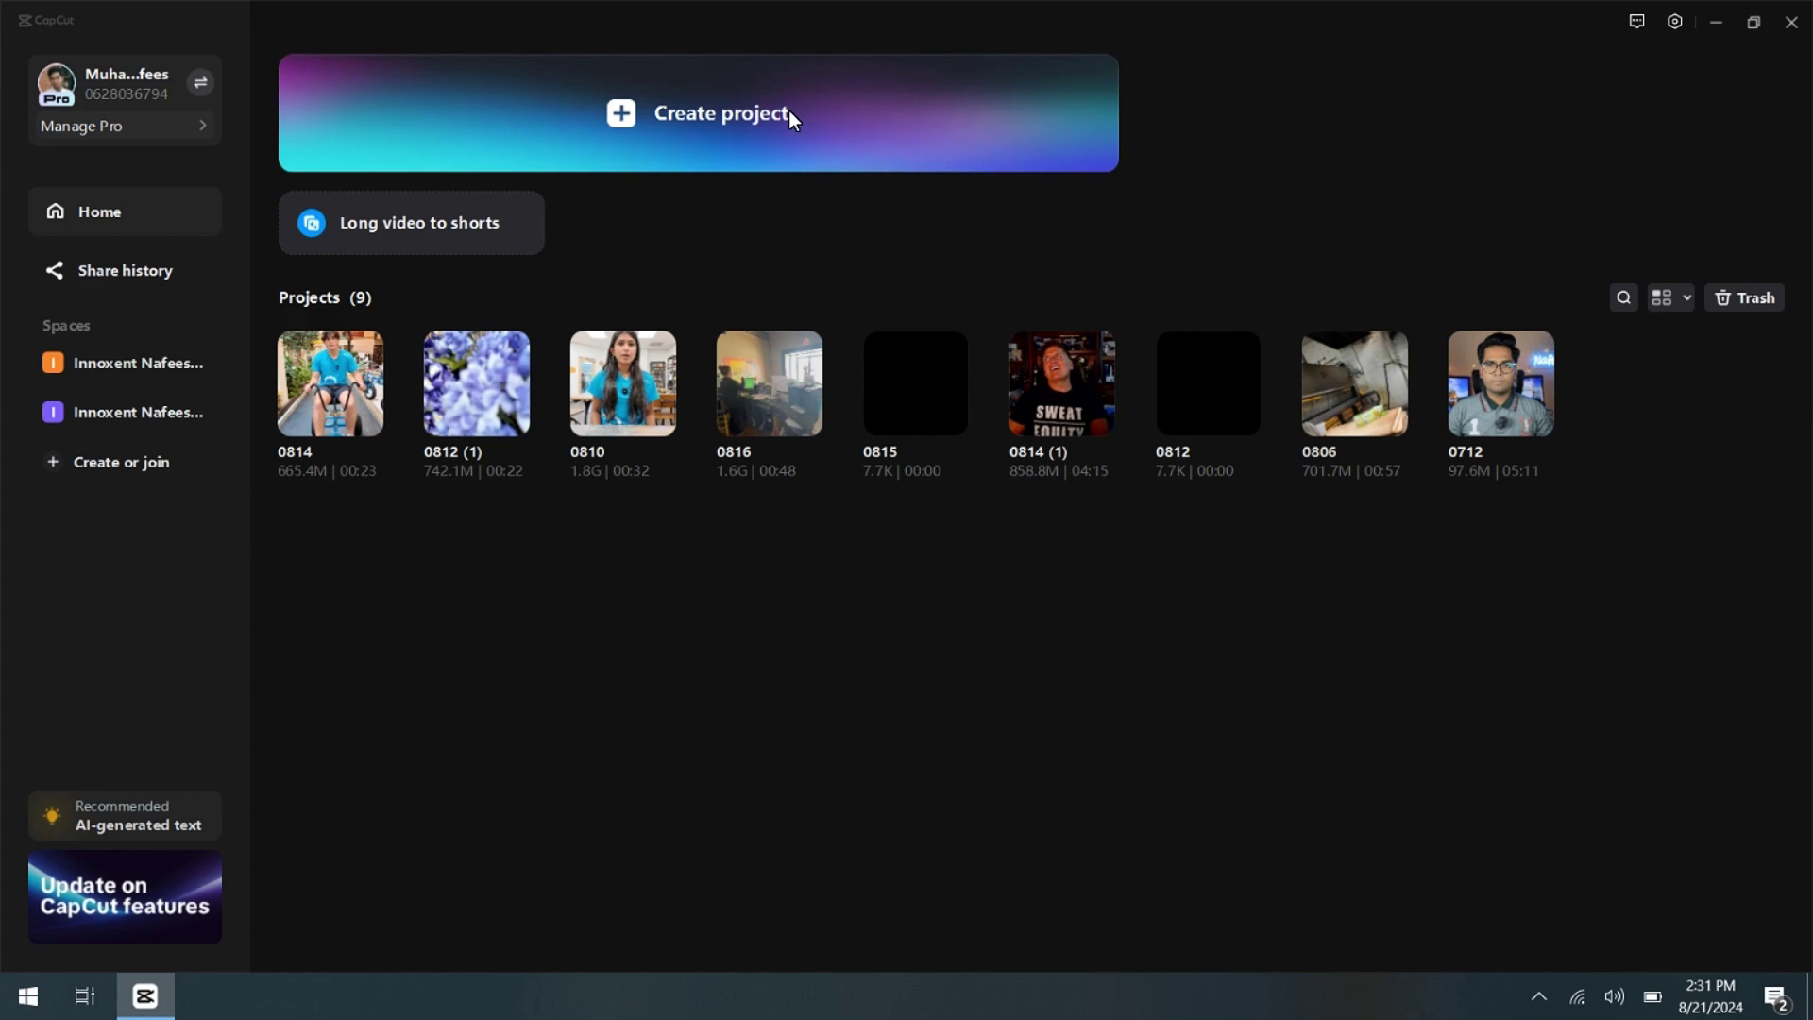
Step: Create a new project and import the six pexels photos dated today from the Downloads folder
click(788, 111)
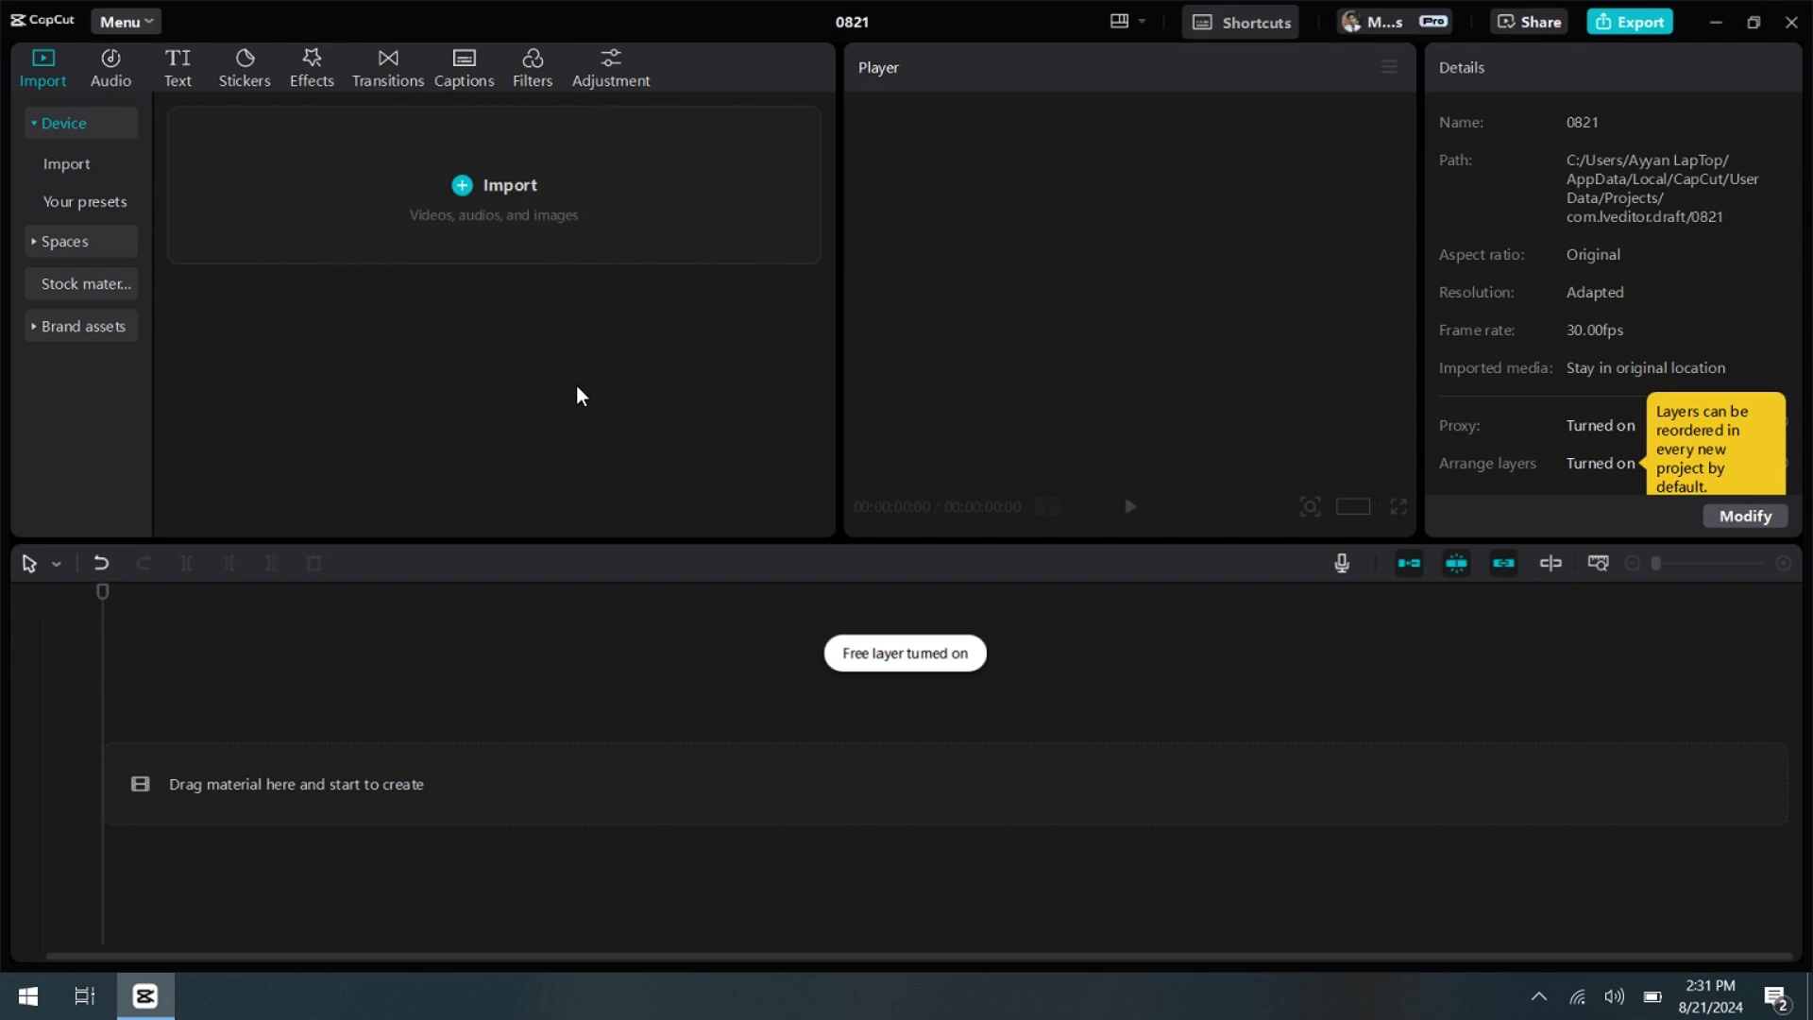
click(511, 243)
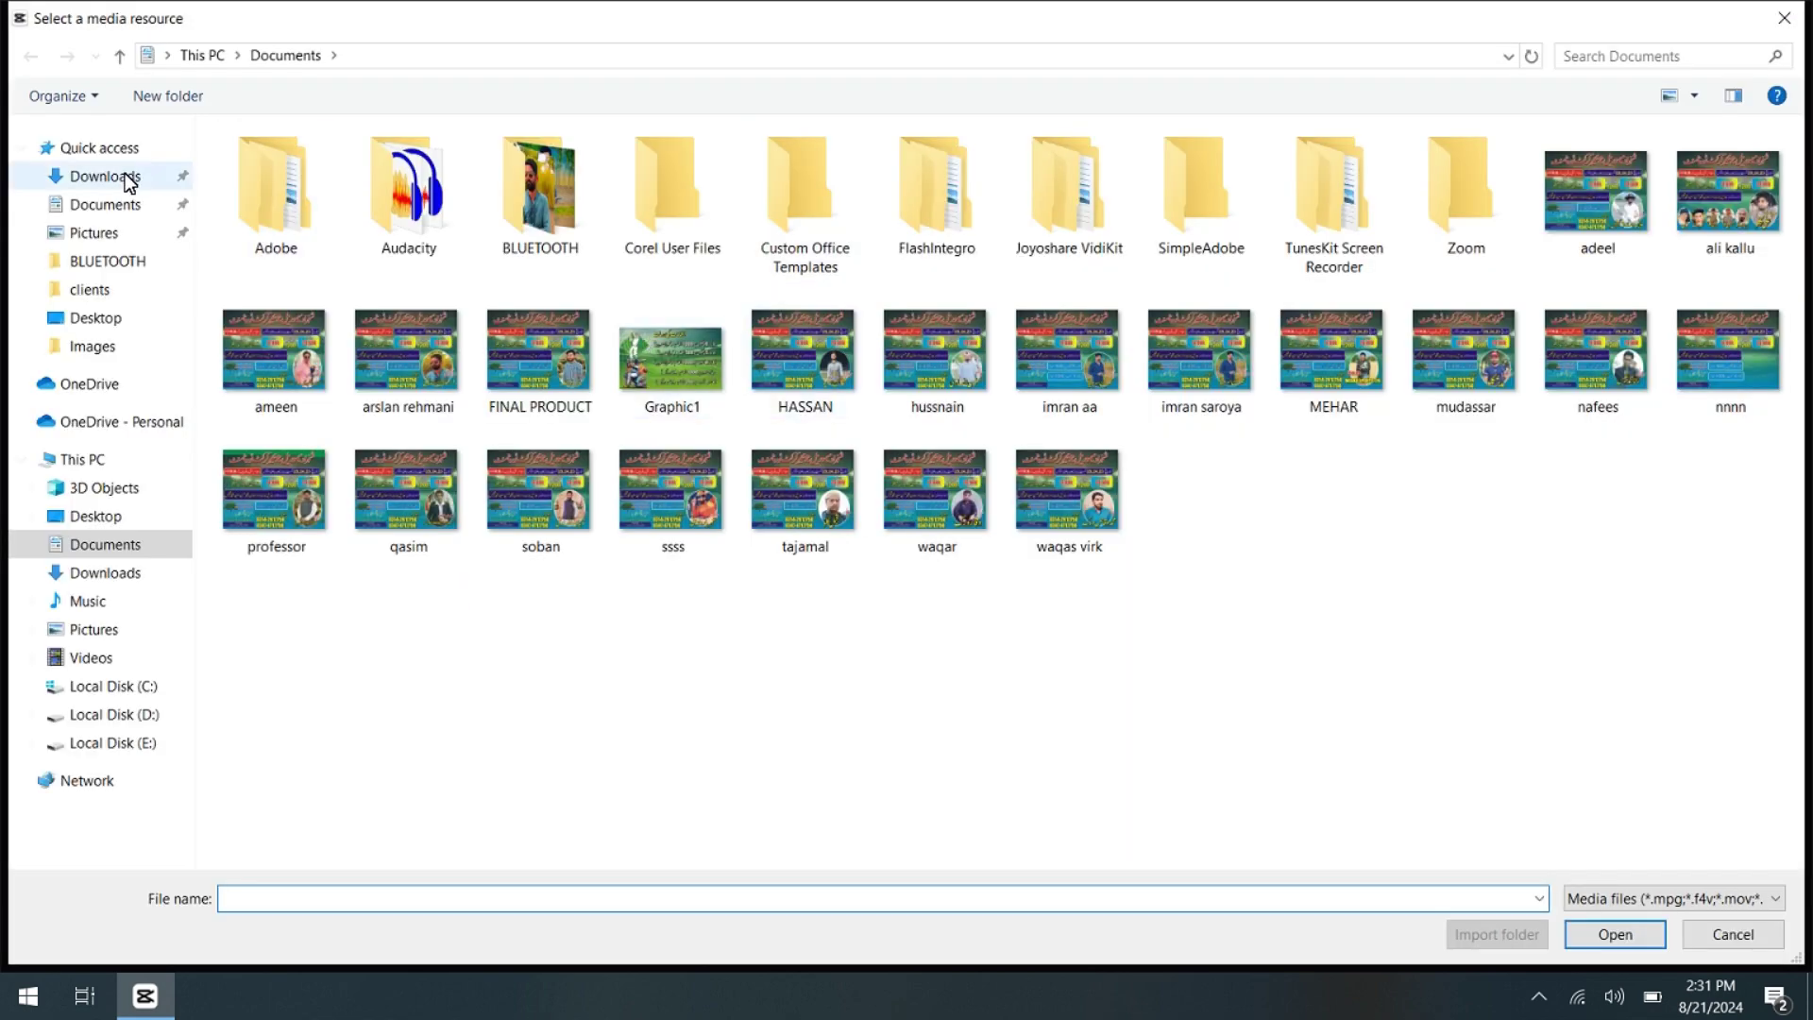
click(125, 175)
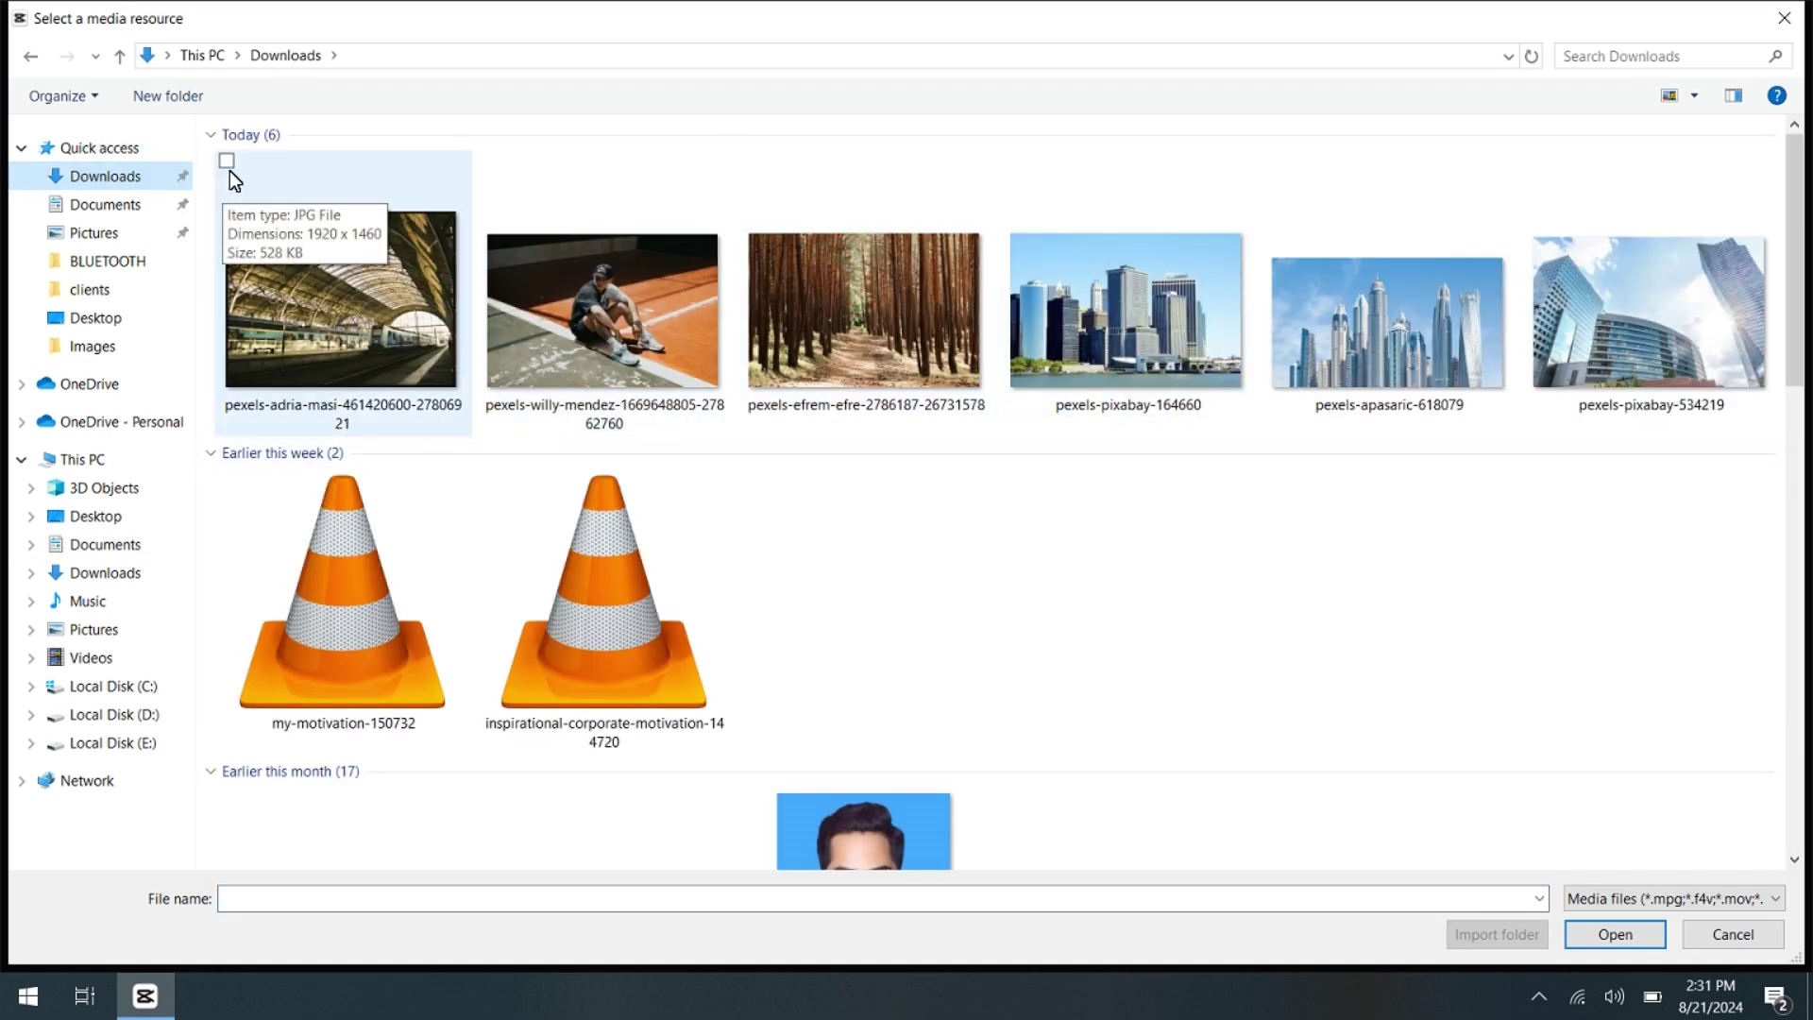
click(1533, 225)
ctrl+click(1354, 241)
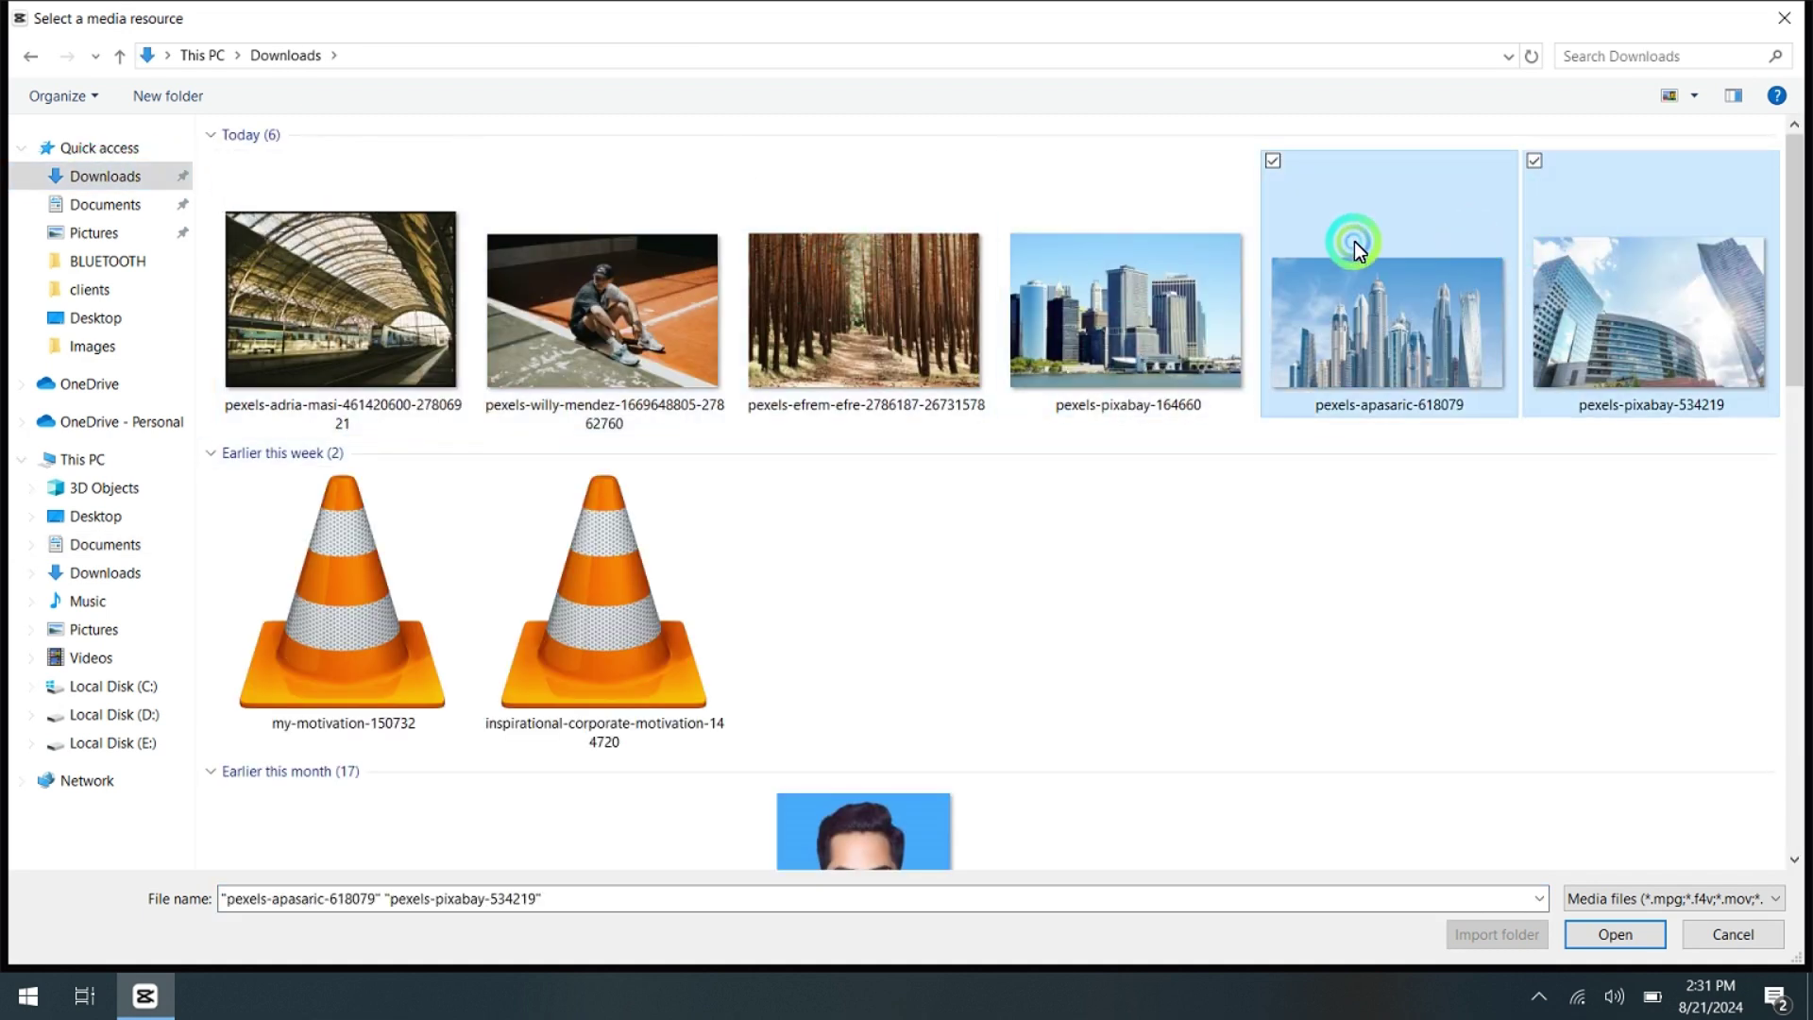
ctrl+click(1124, 283)
ctrl+click(883, 251)
ctrl+click(600, 276)
ctrl+click(404, 271)
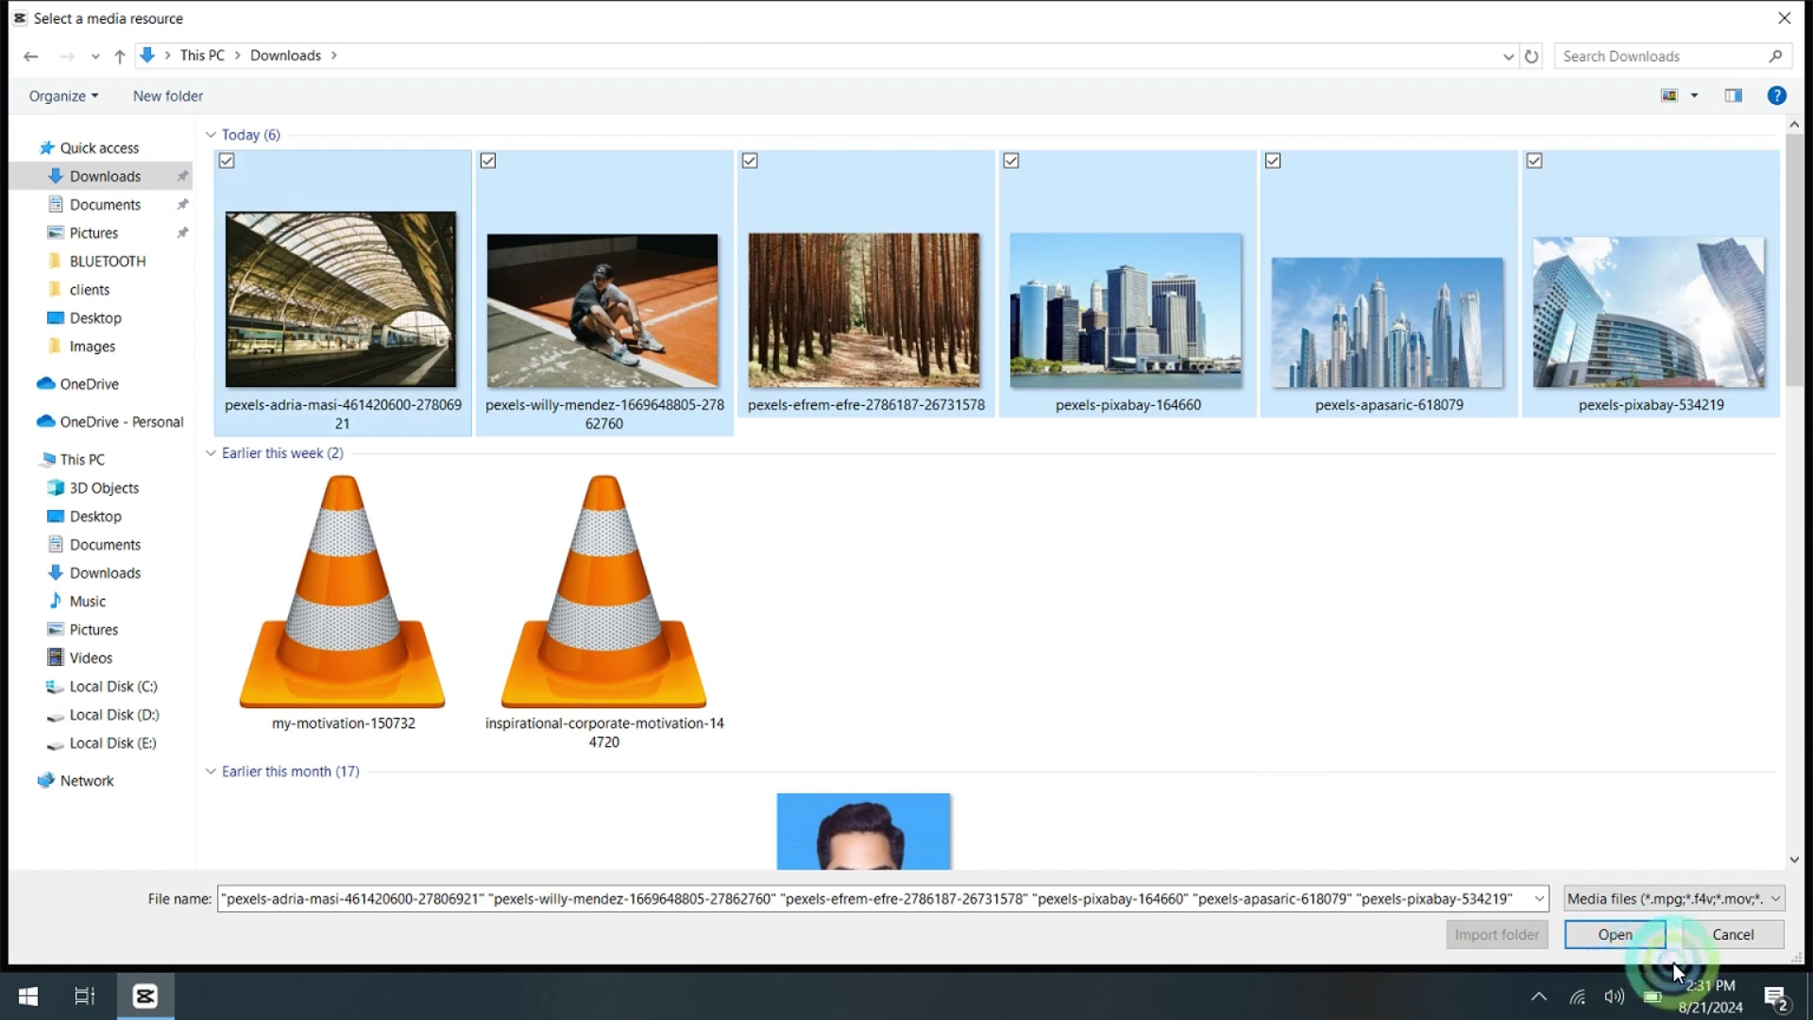
click(1616, 935)
click(586, 449)
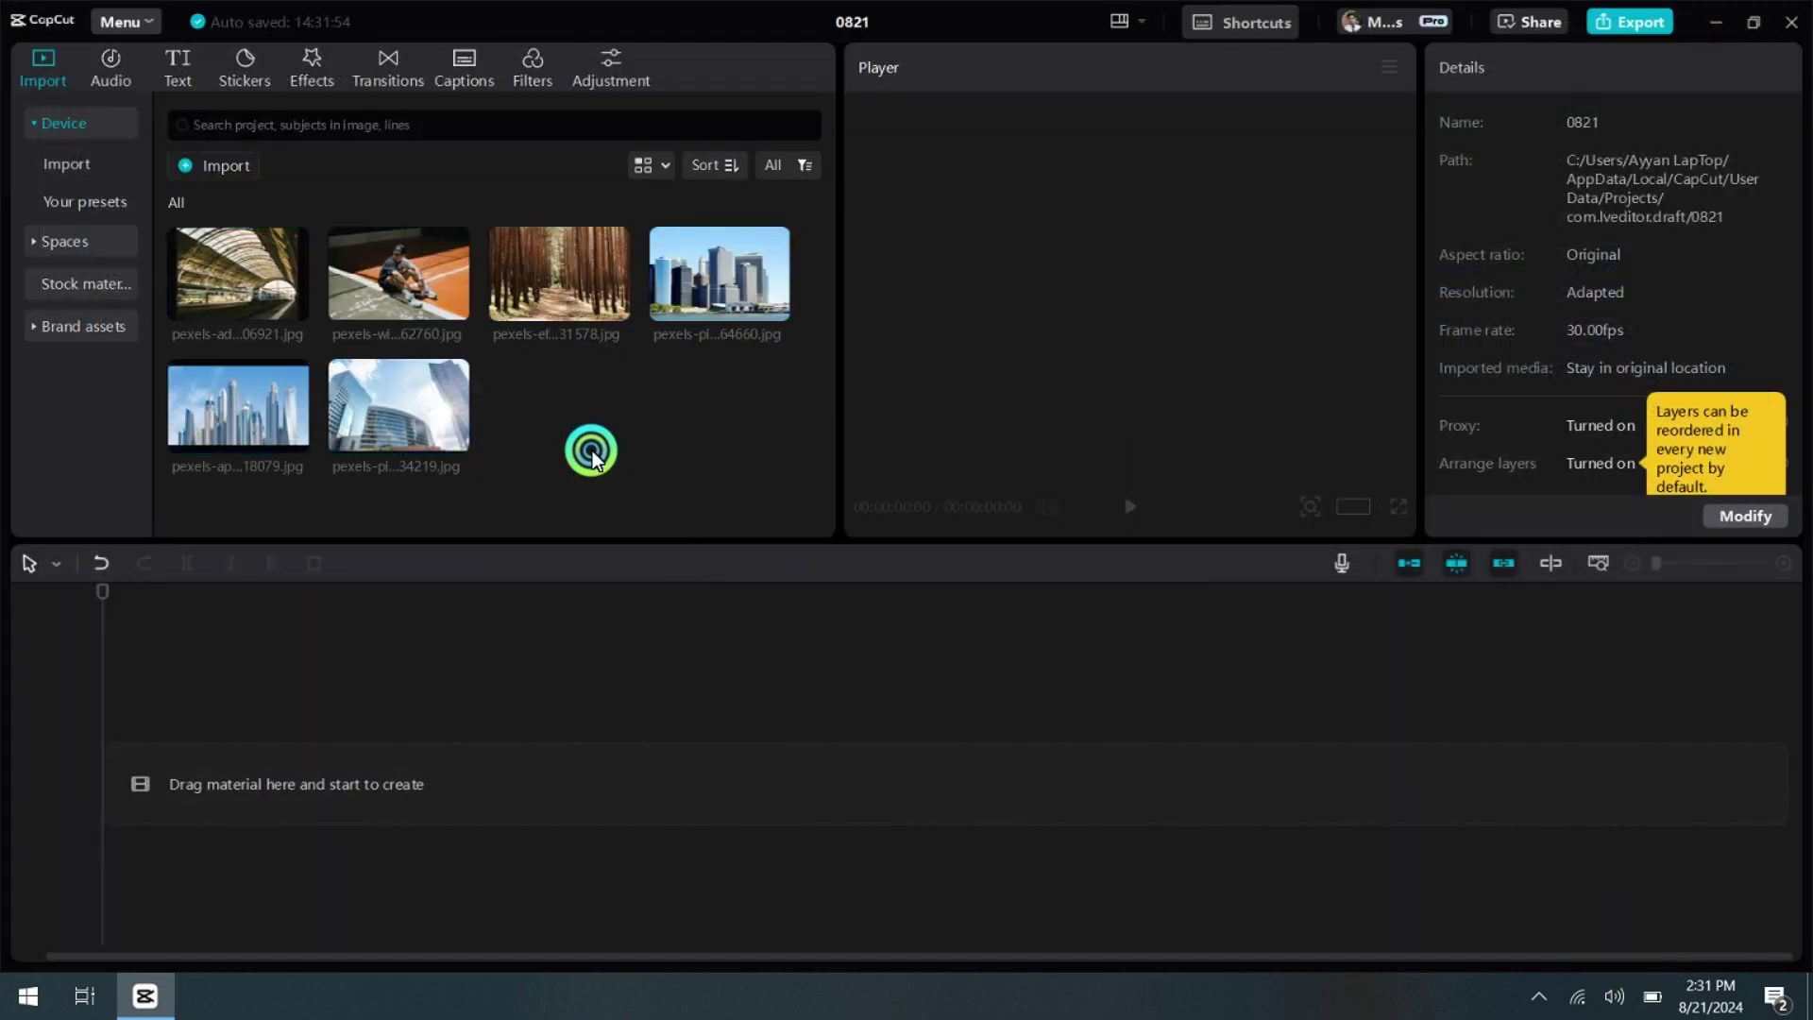
Step: Place the train station photo at the start of the timeline and shorten its clip to about 3 seconds
drag(222, 287, 240, 728)
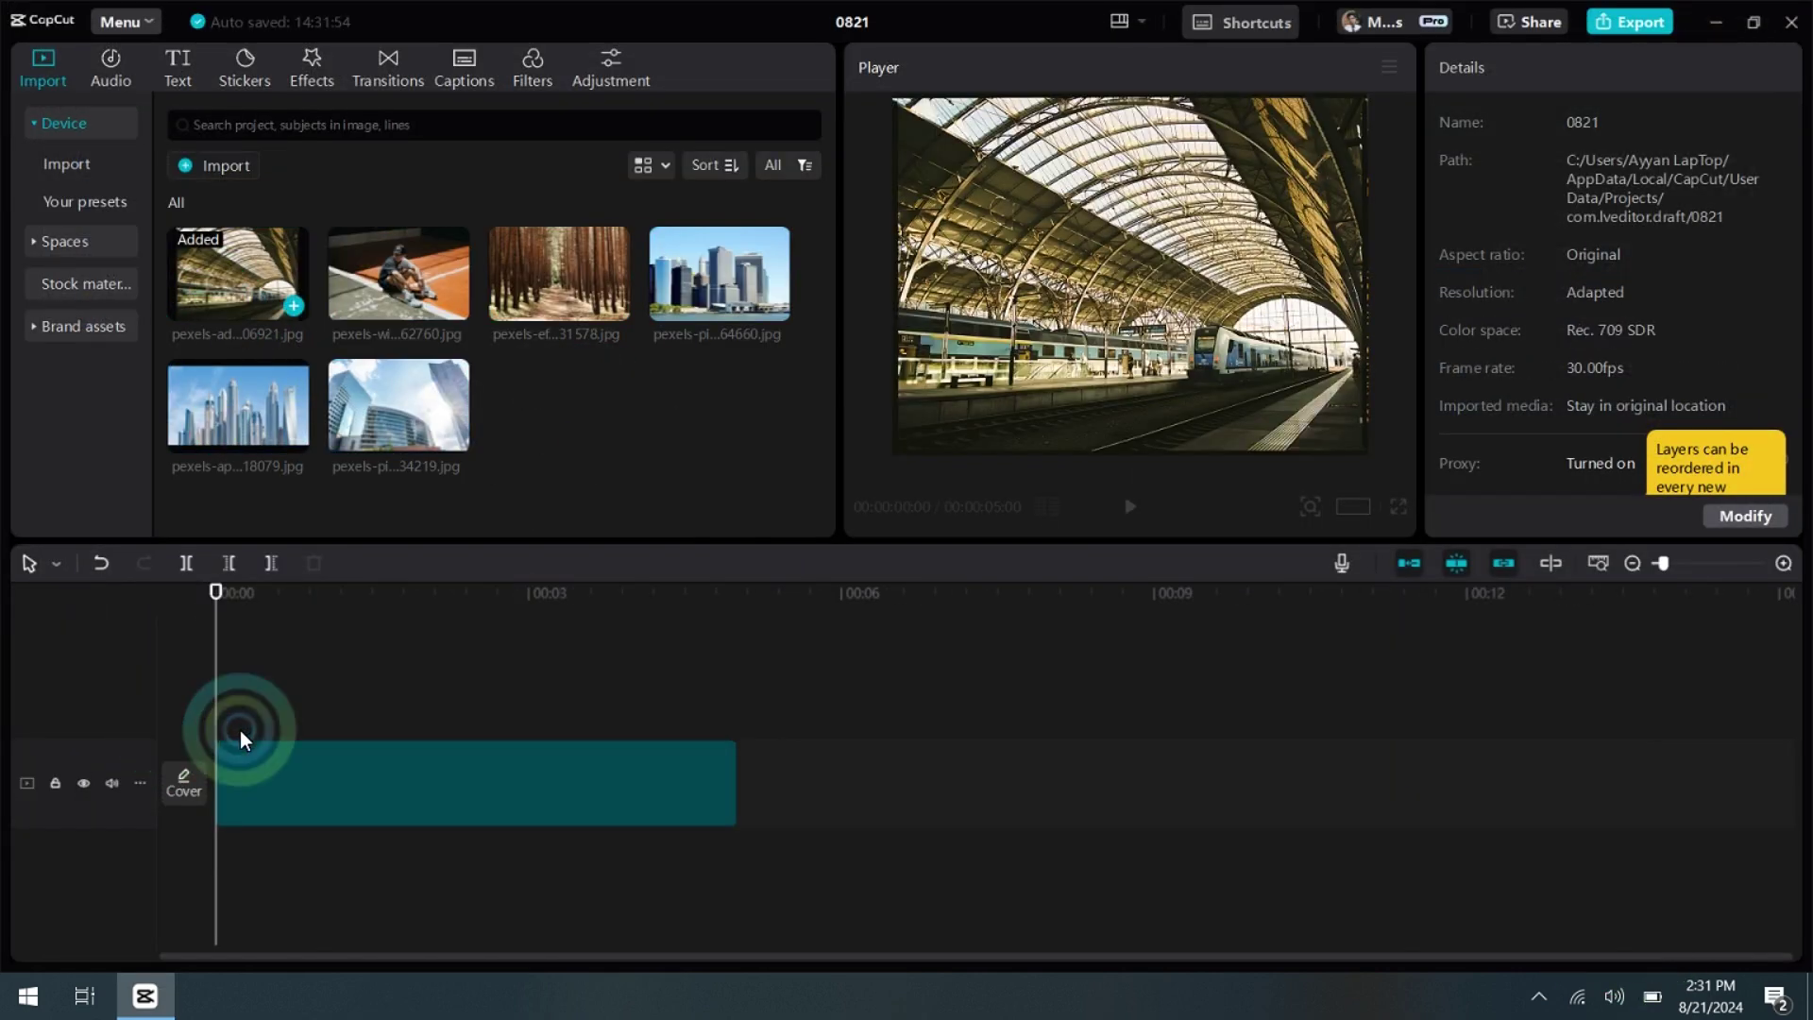
click(731, 758)
drag(733, 763, 548, 746)
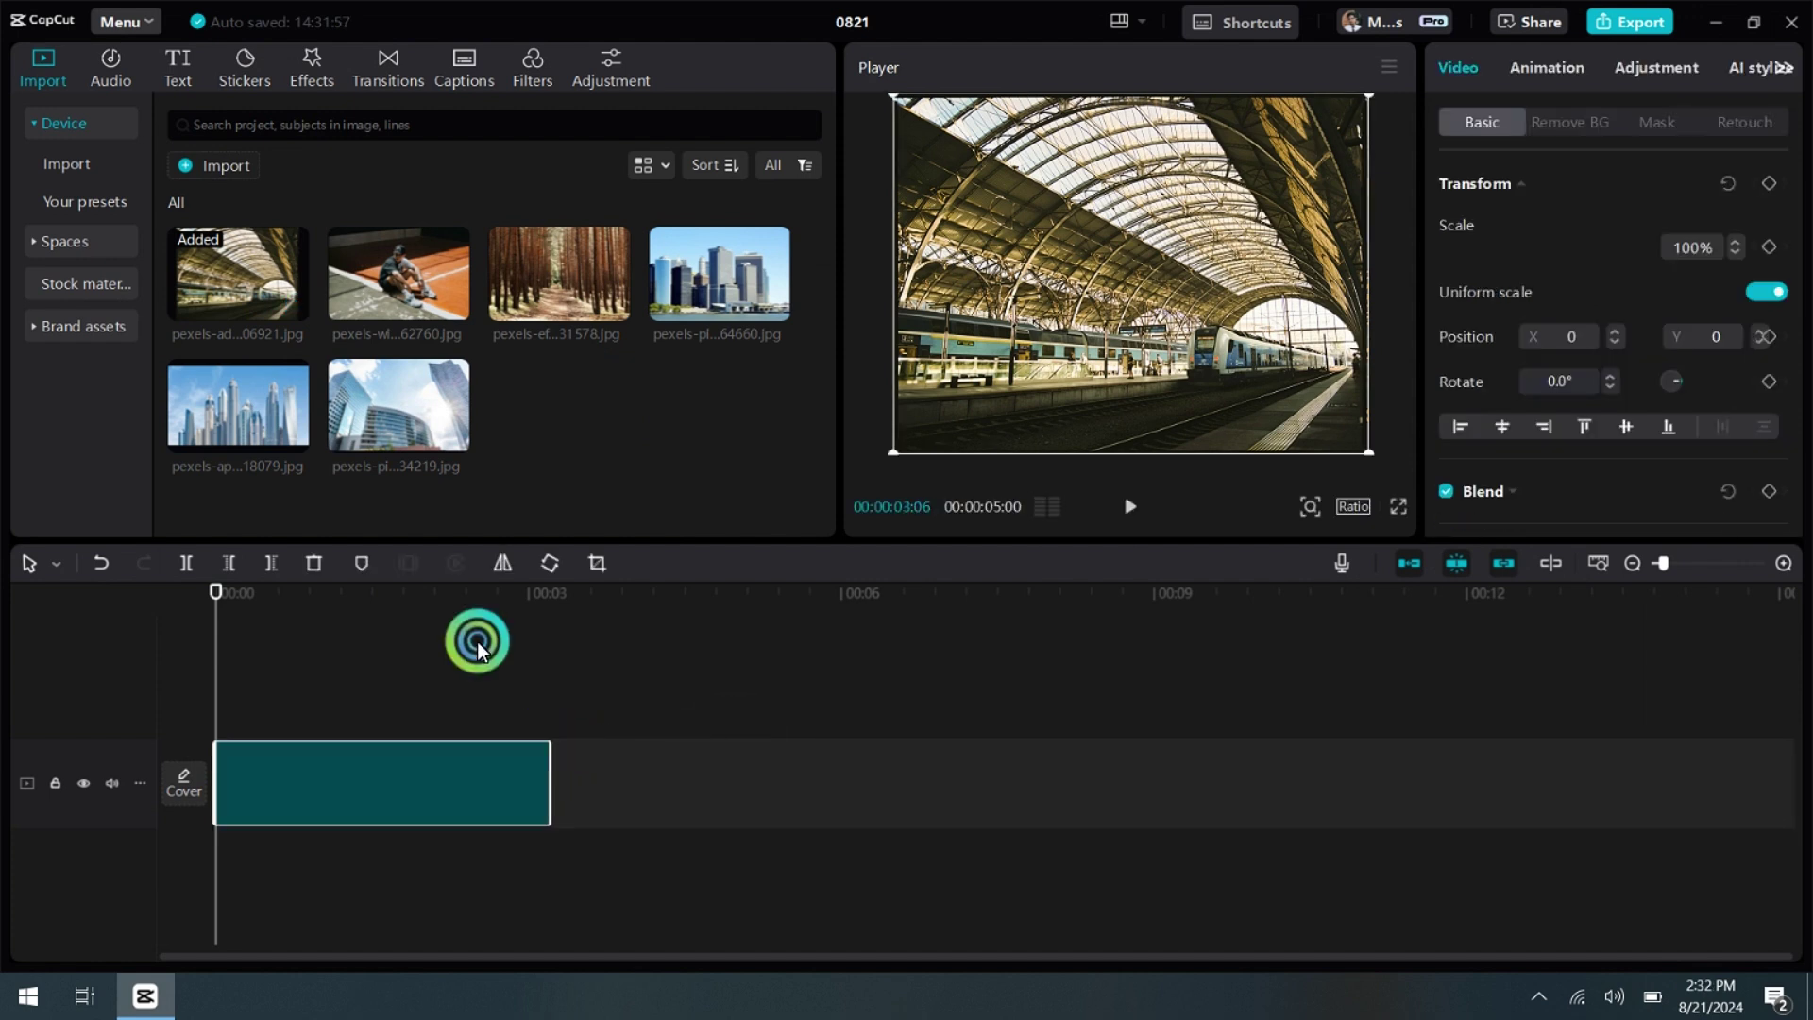
Step: Add the seated man, forest and pexels-pixabay-534219 photos to the timeline, each inserted at its start
click(455, 307)
click(617, 311)
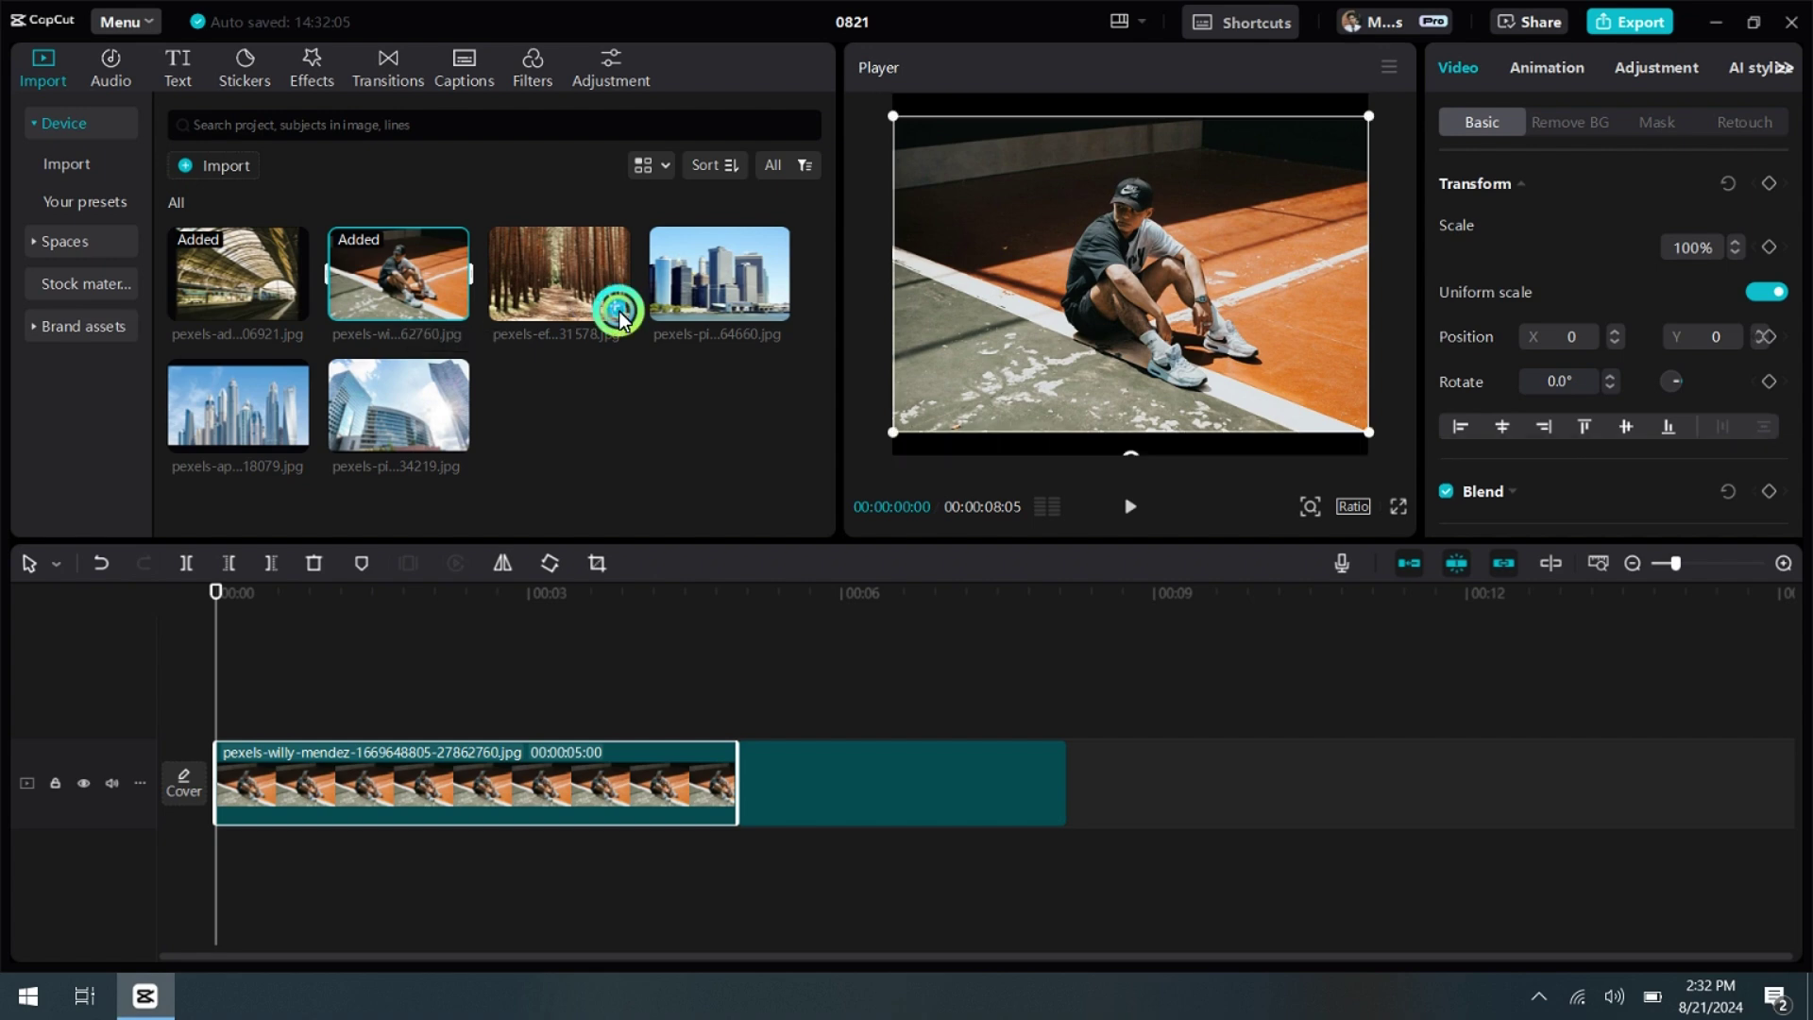
click(453, 438)
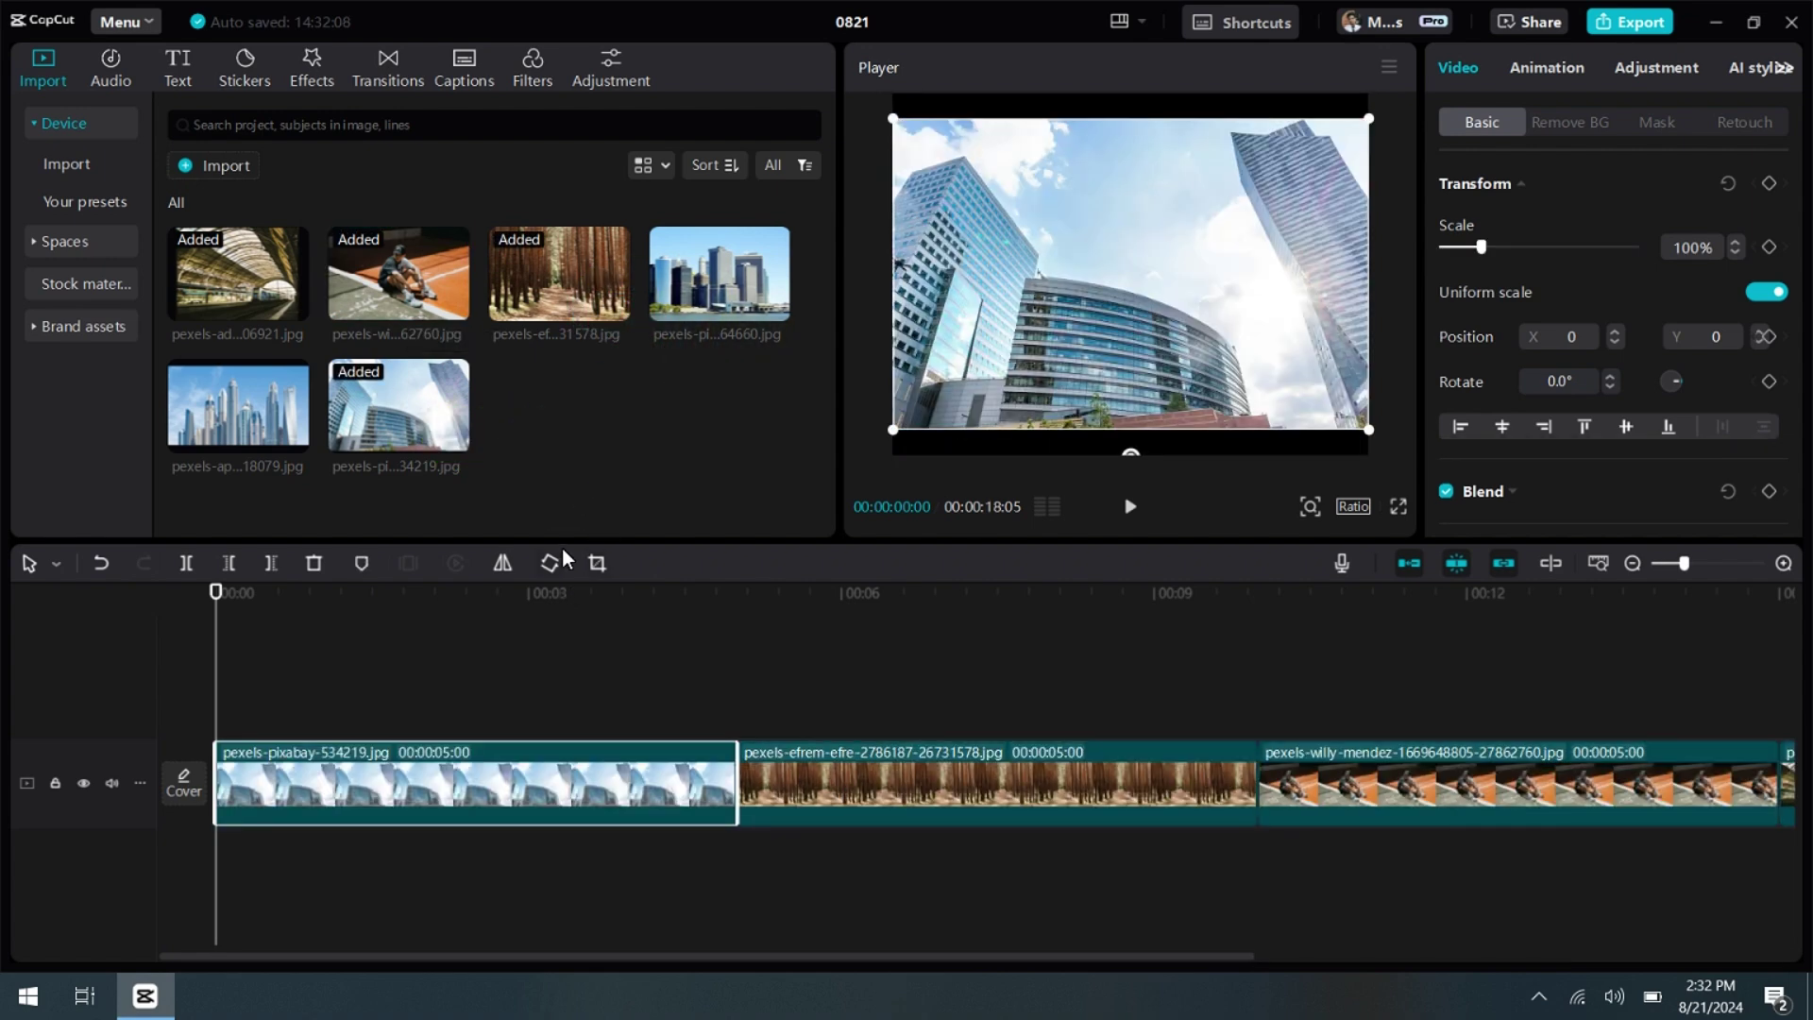
click(508, 701)
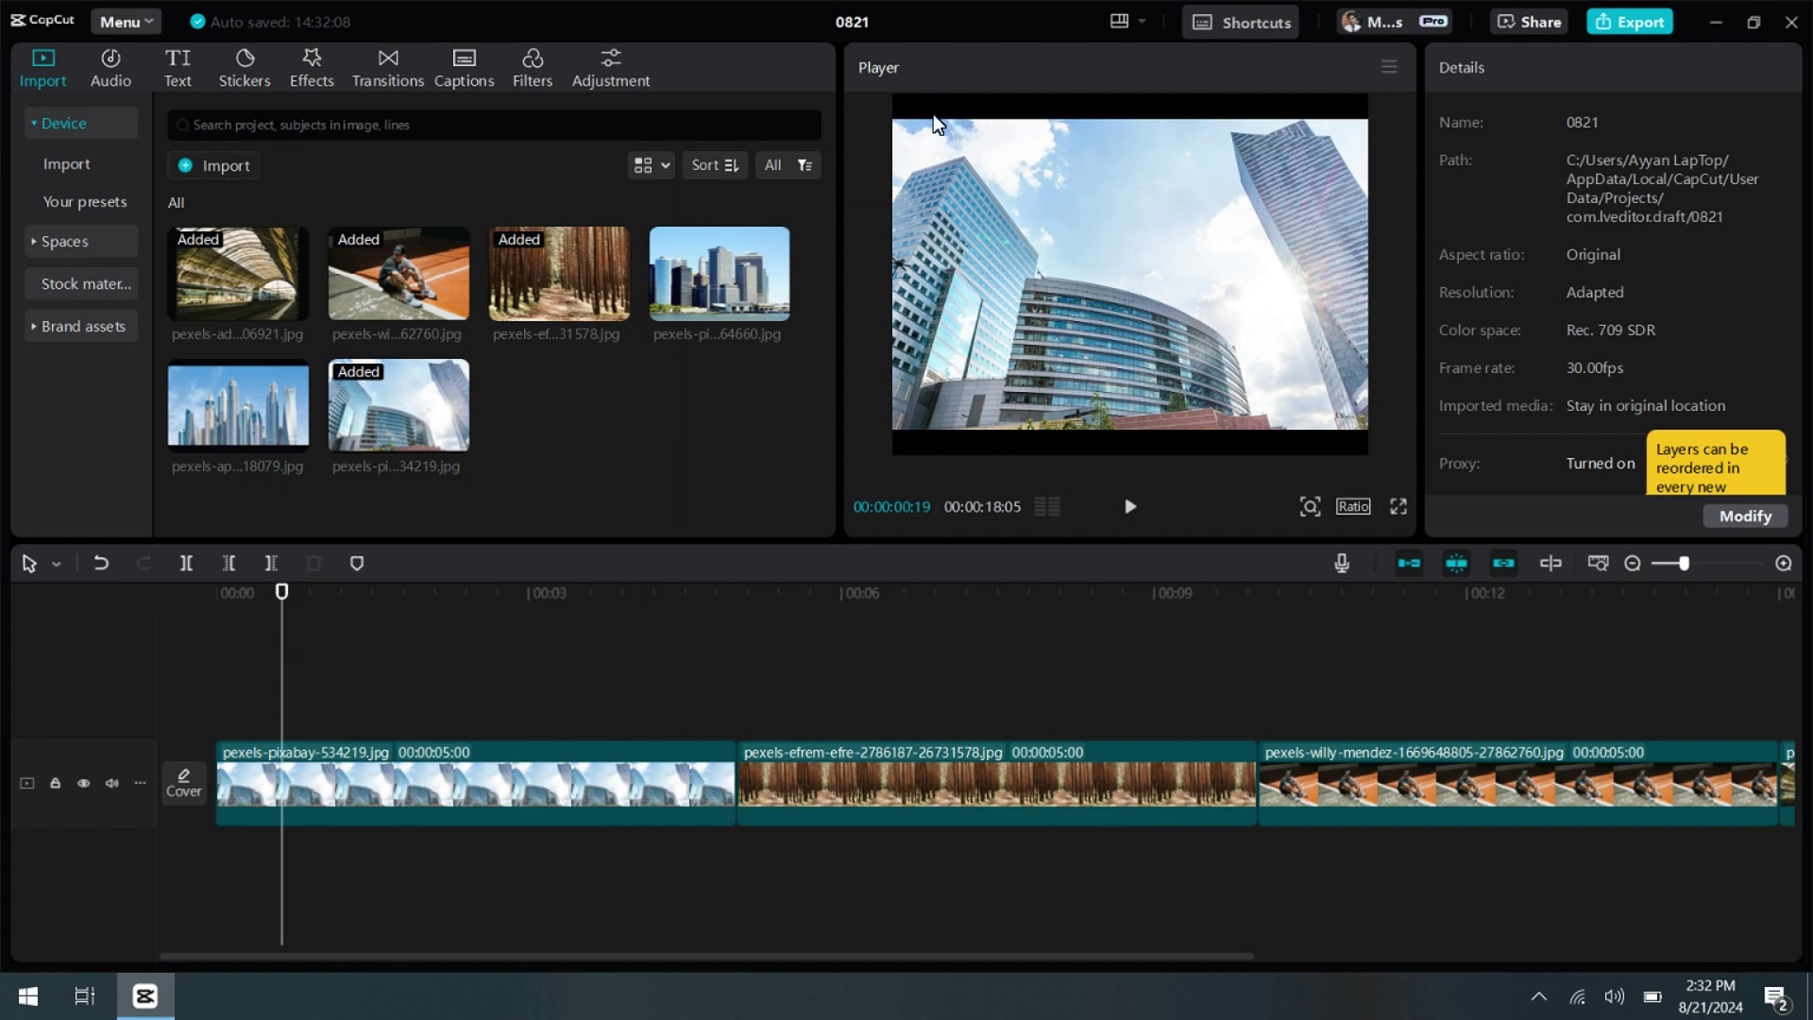
Step: Set the project's aspect ratio to 16:9 and save the project settings
click(1733, 516)
click(1011, 462)
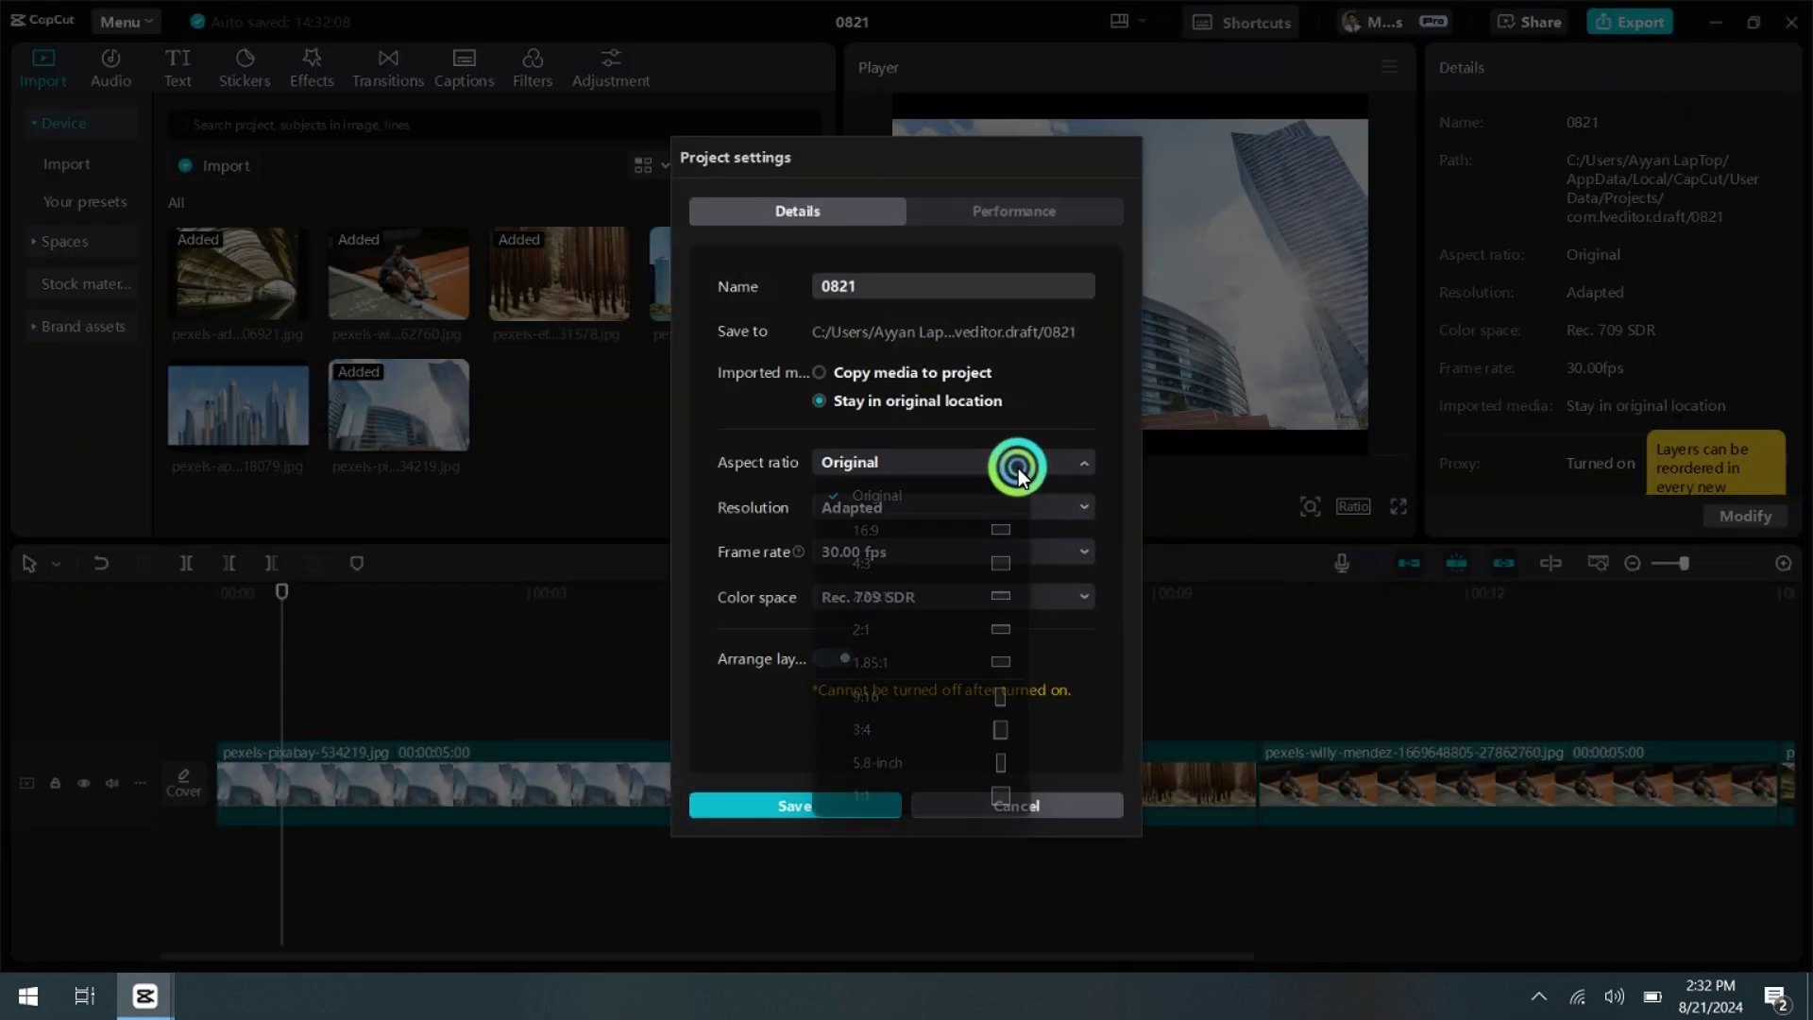
click(880, 531)
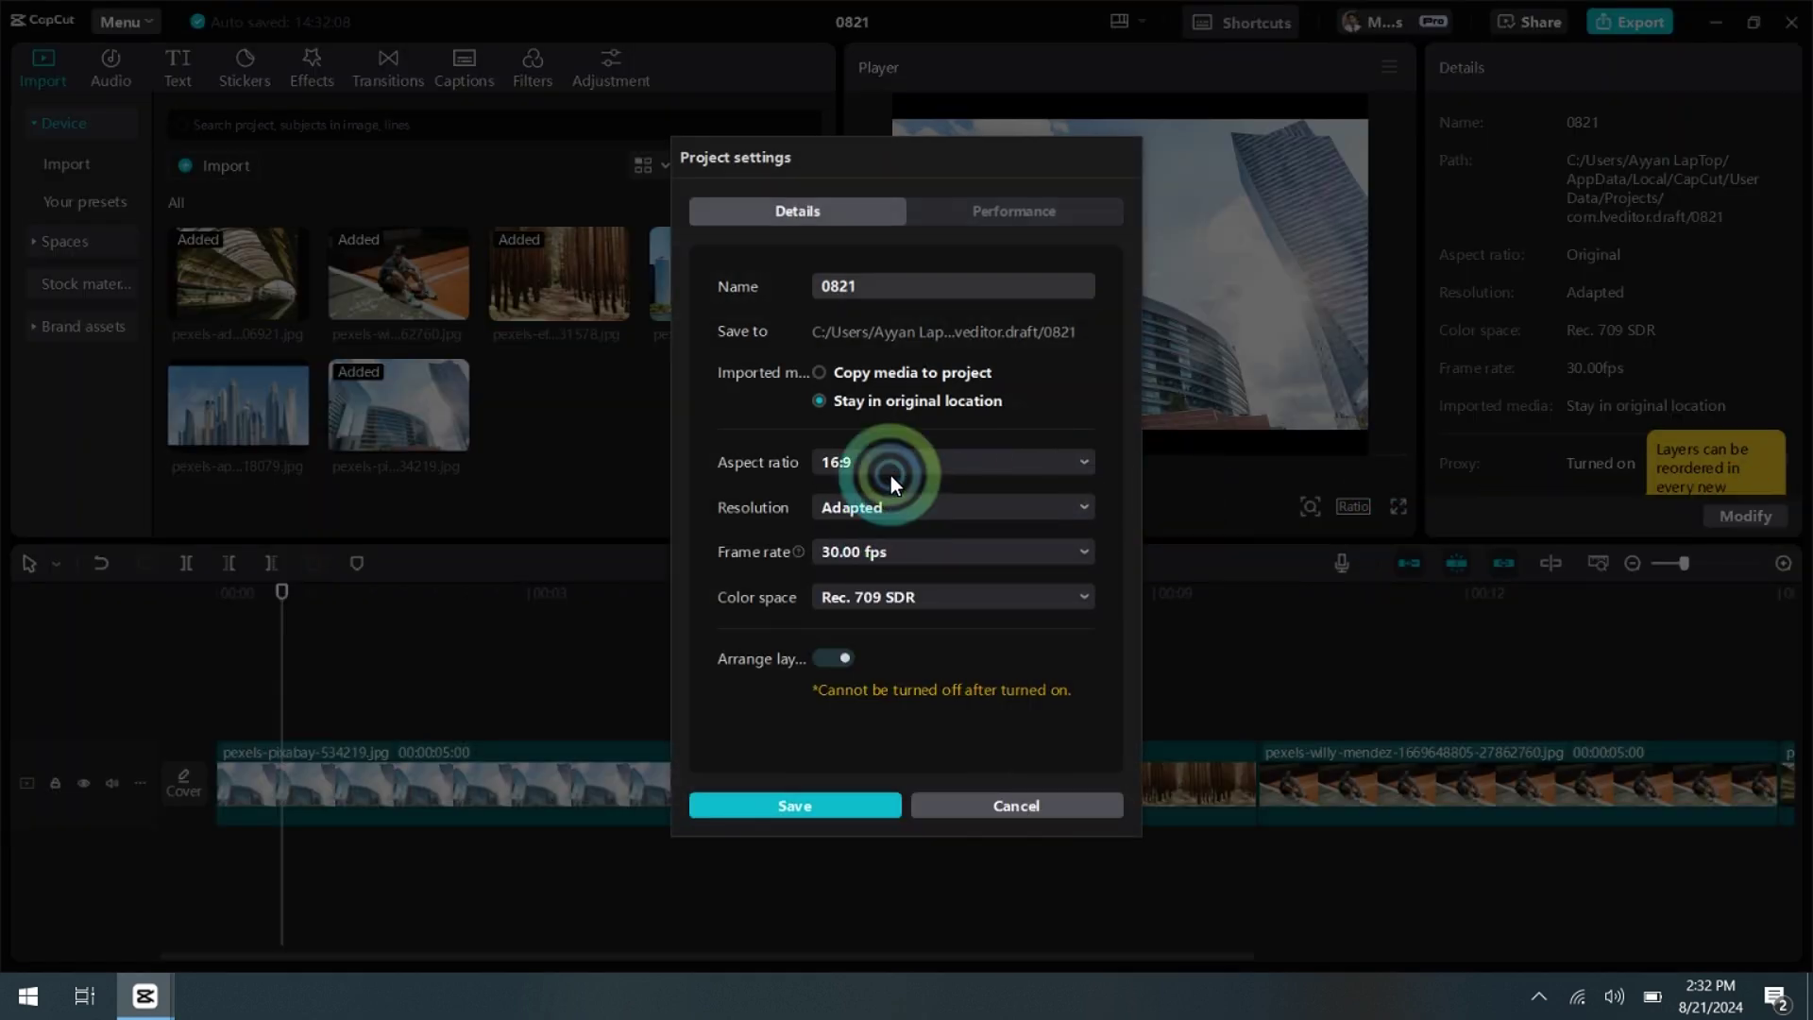
click(833, 805)
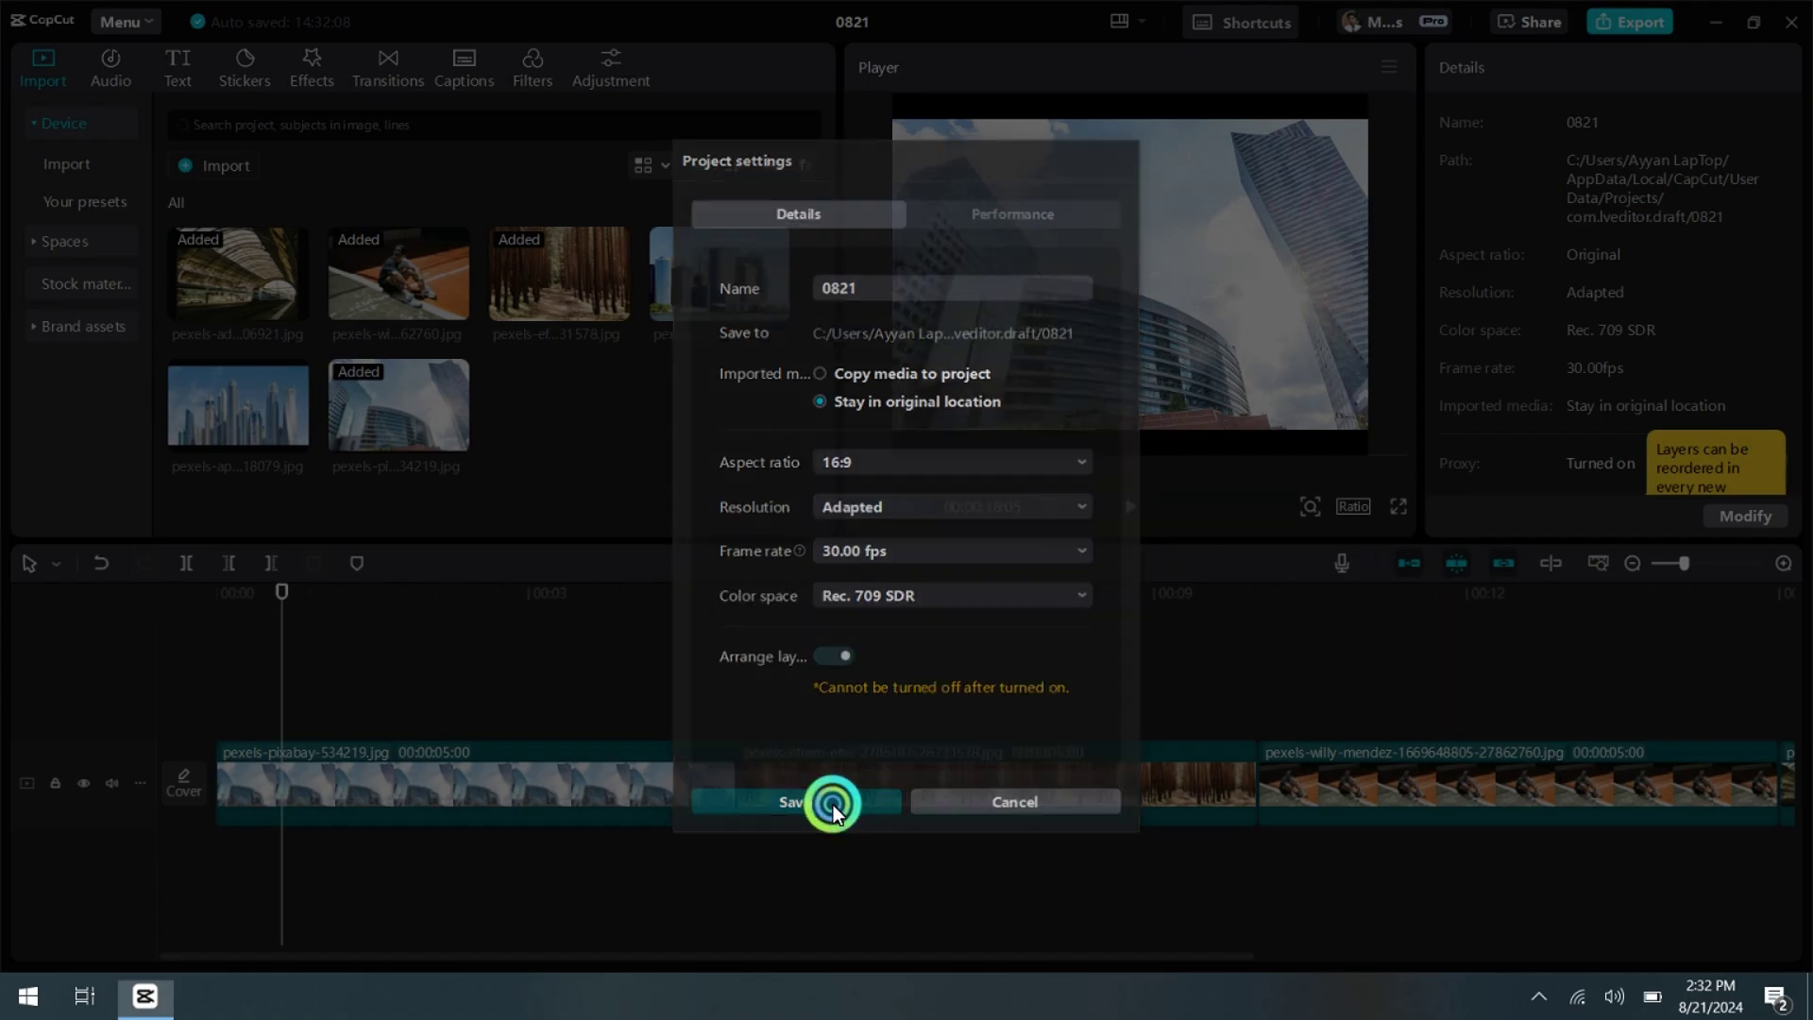
click(590, 739)
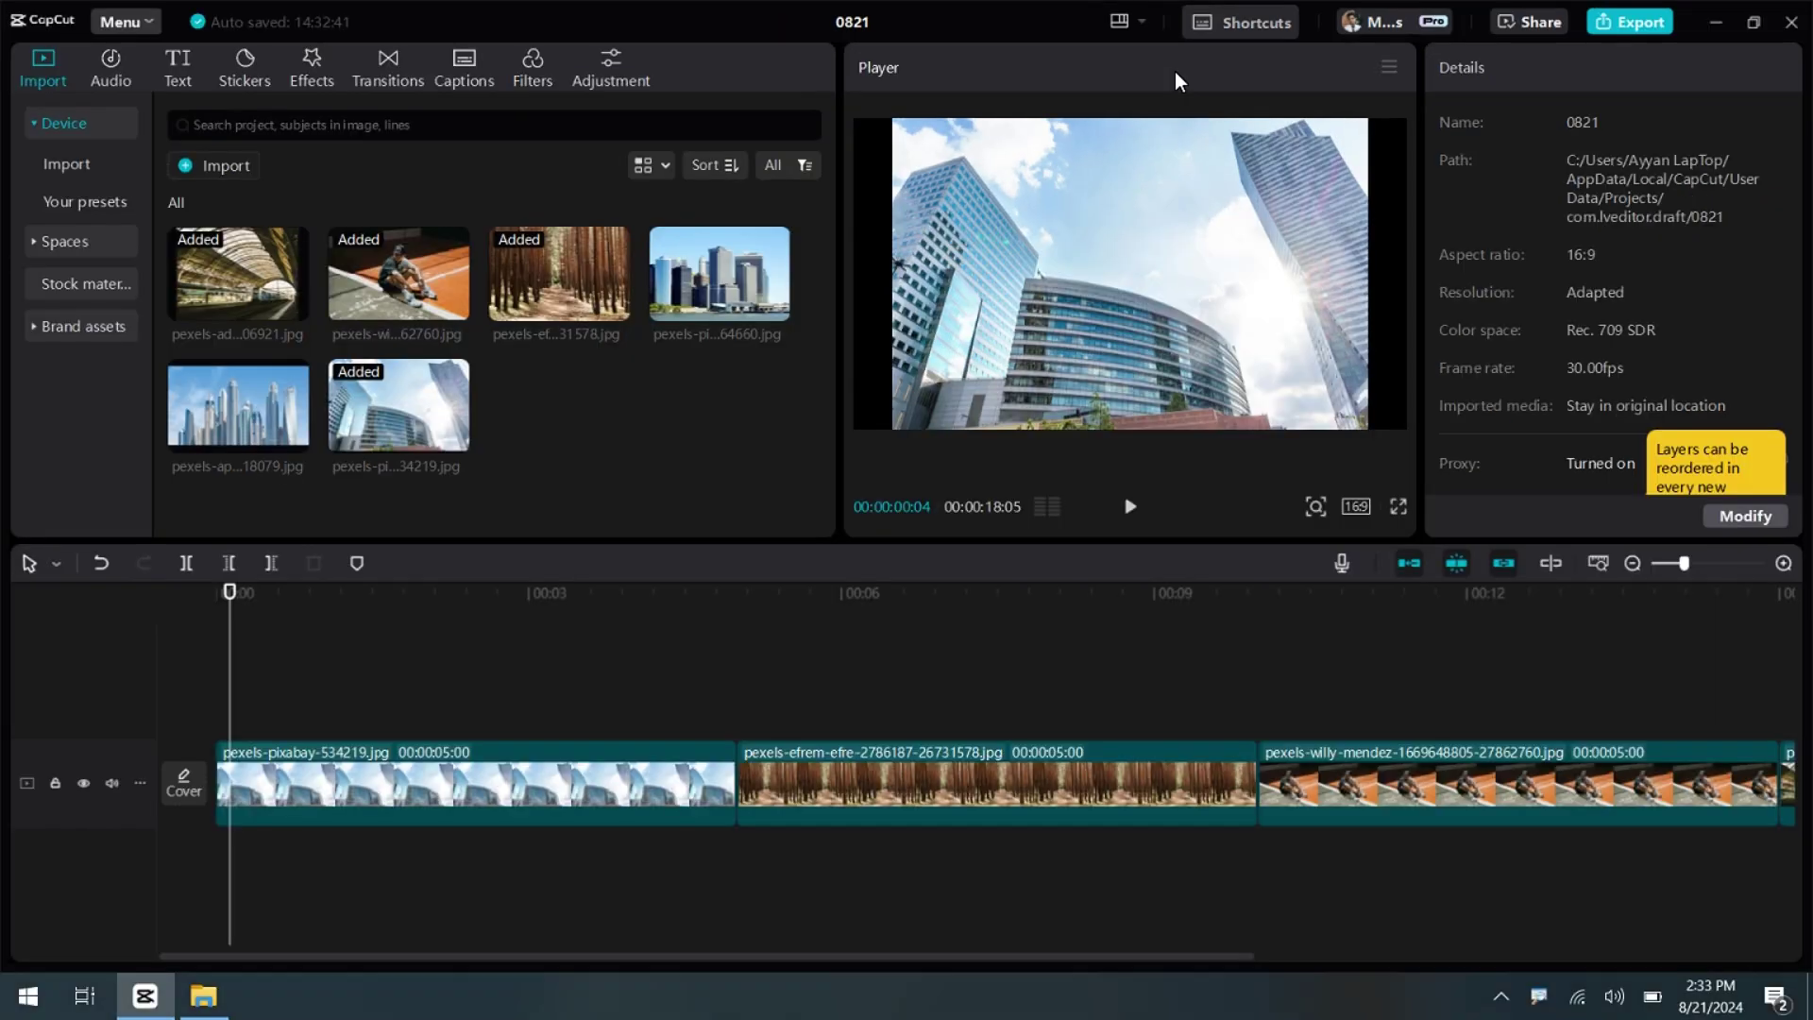
Step: Add a Transform keyframe at the very beginning of the first clip, pexels-pixabay-534219
click(183, 696)
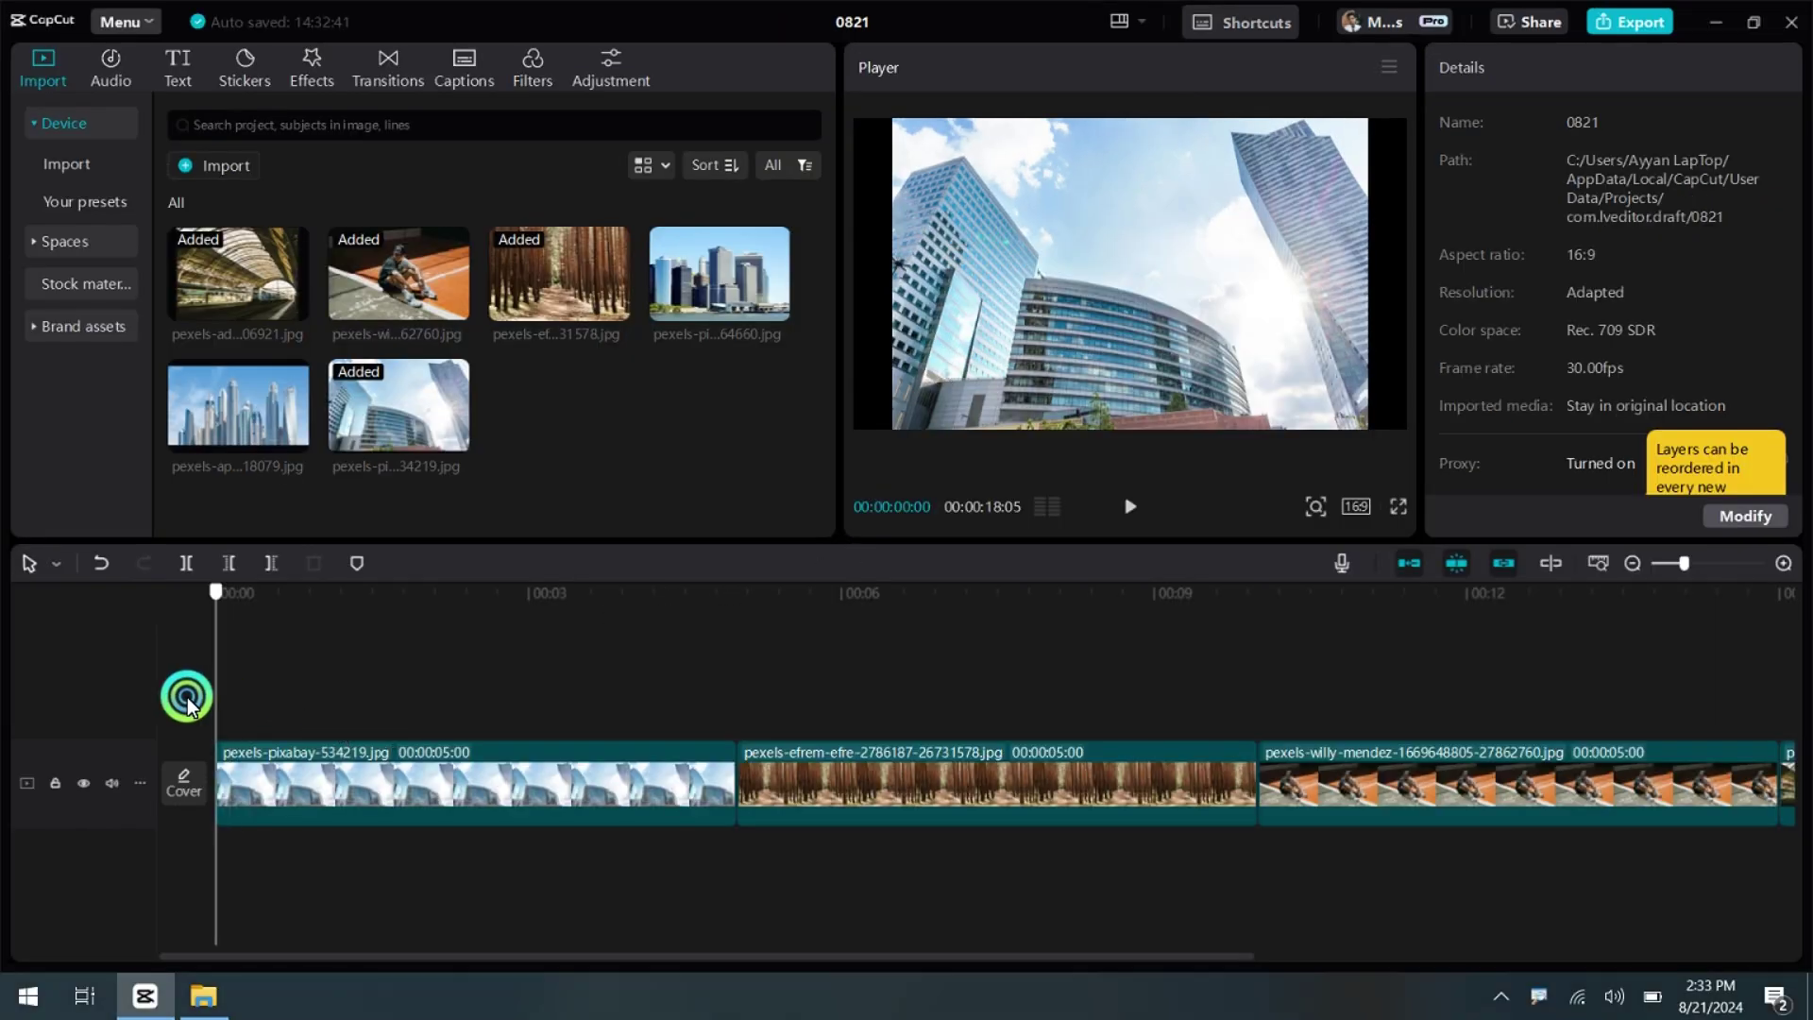
click(298, 782)
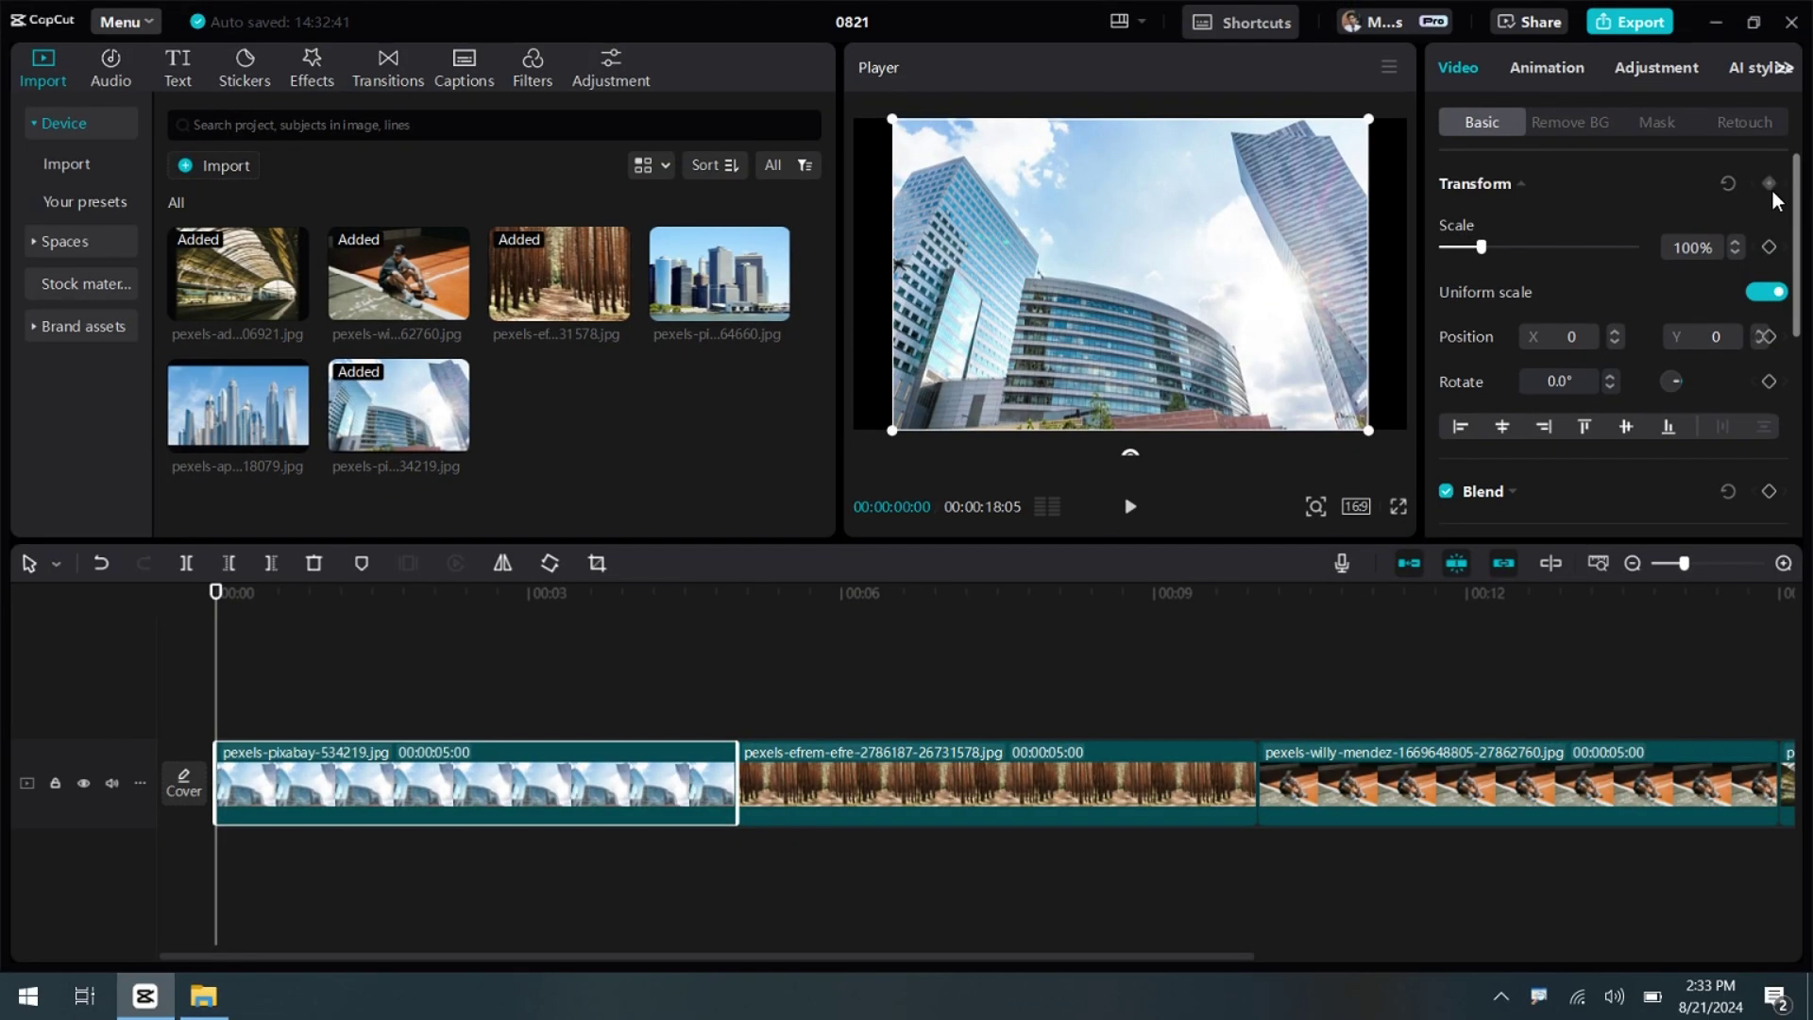
click(1724, 169)
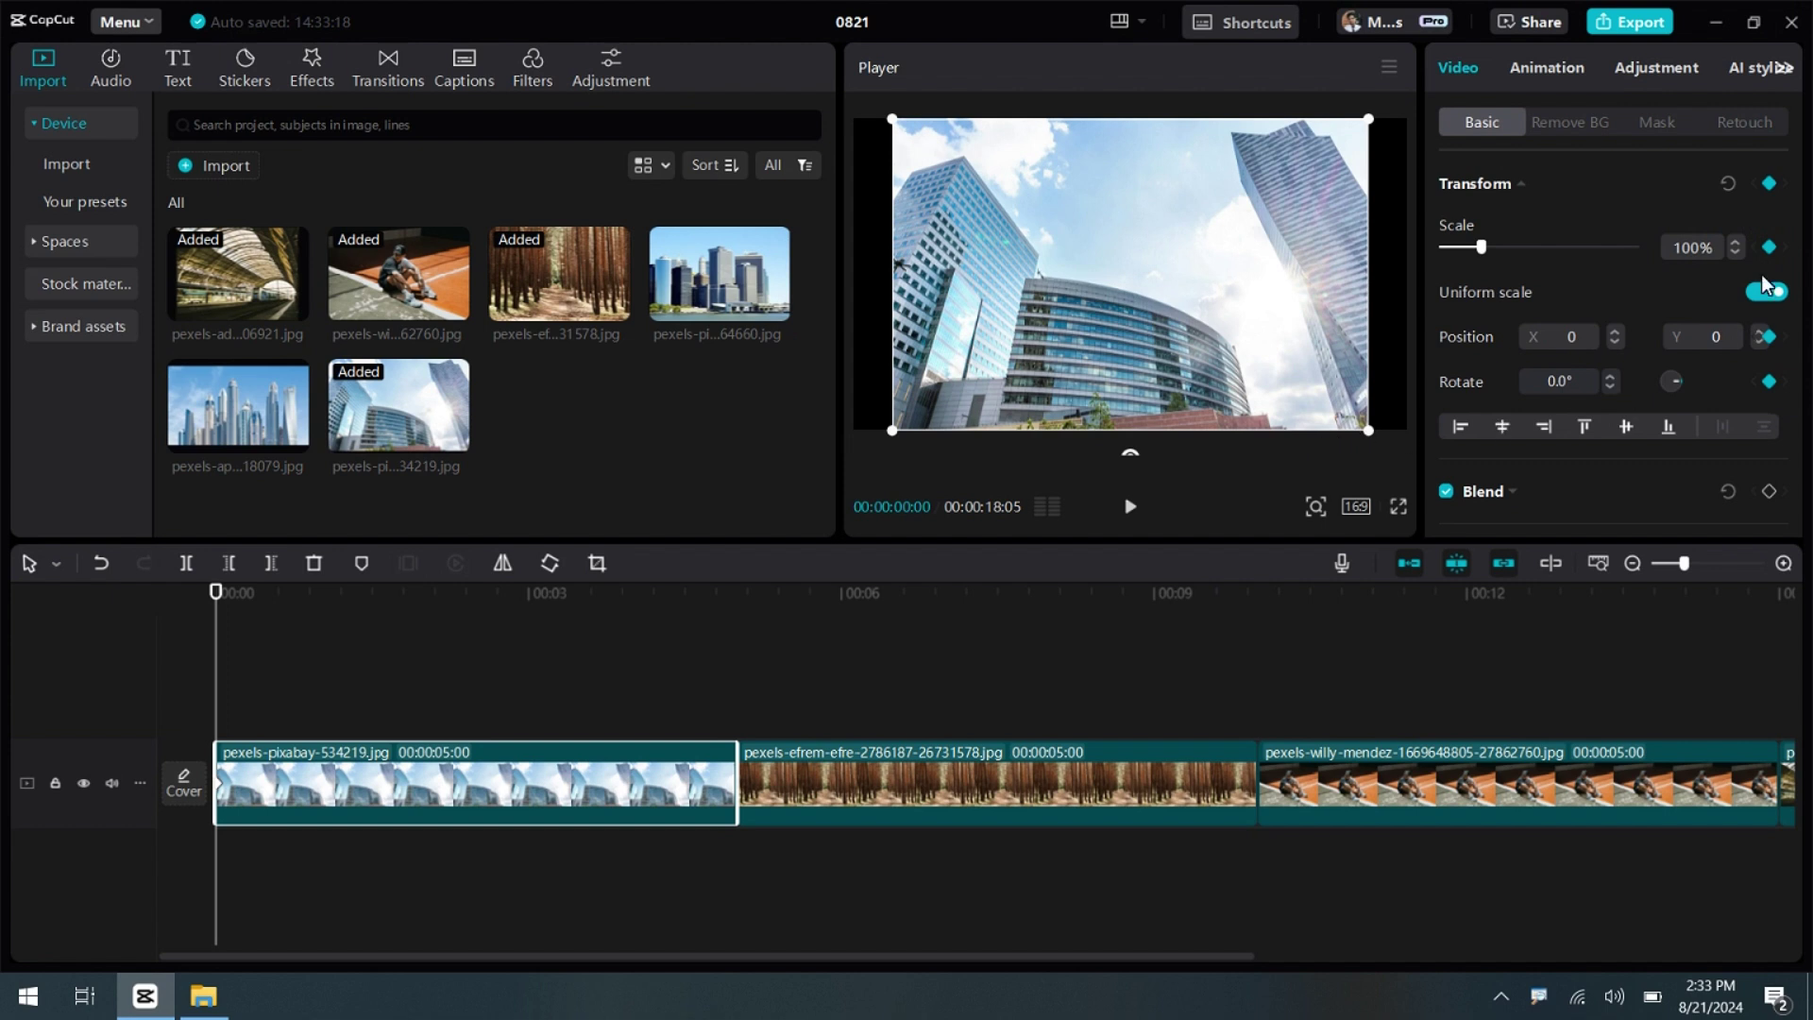
Step: Enlarge the first clip's photo to a scale of 126% at the starting keyframe
click(1735, 242)
click(1735, 243)
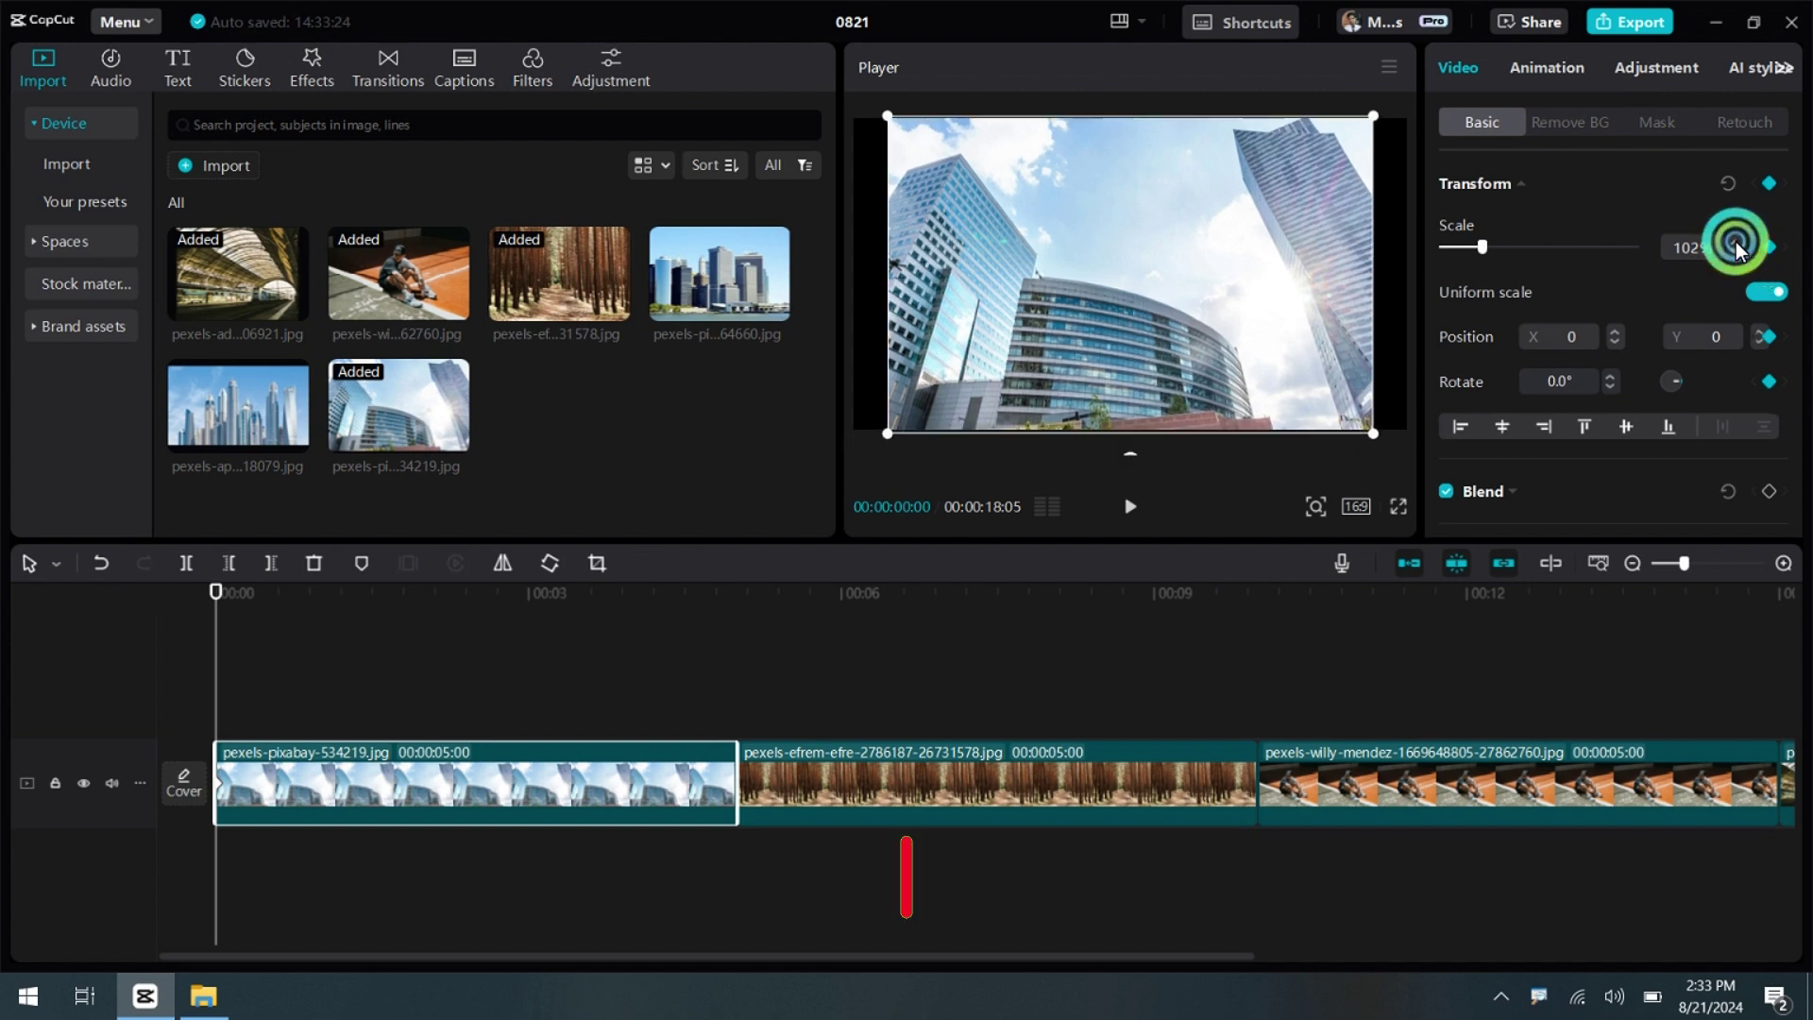
click(1735, 243)
click(1735, 243)
click(1735, 243)
click(1735, 243)
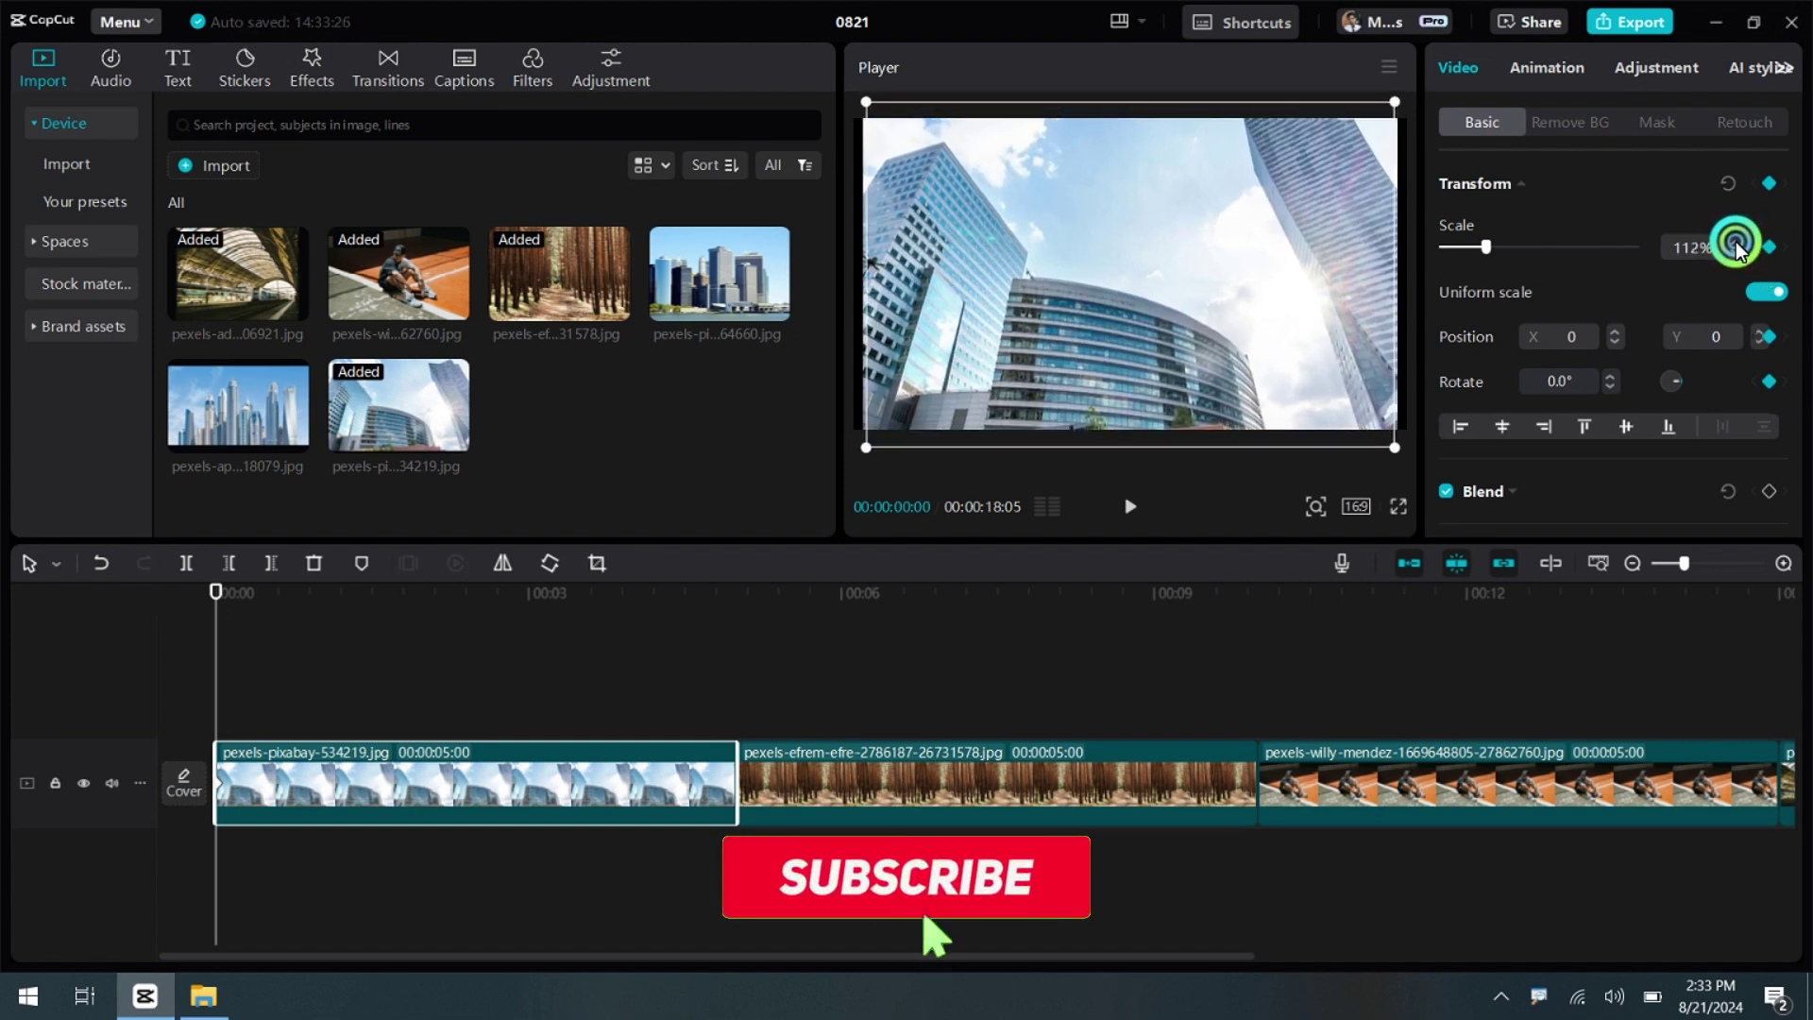
click(1735, 244)
click(1736, 245)
click(1736, 244)
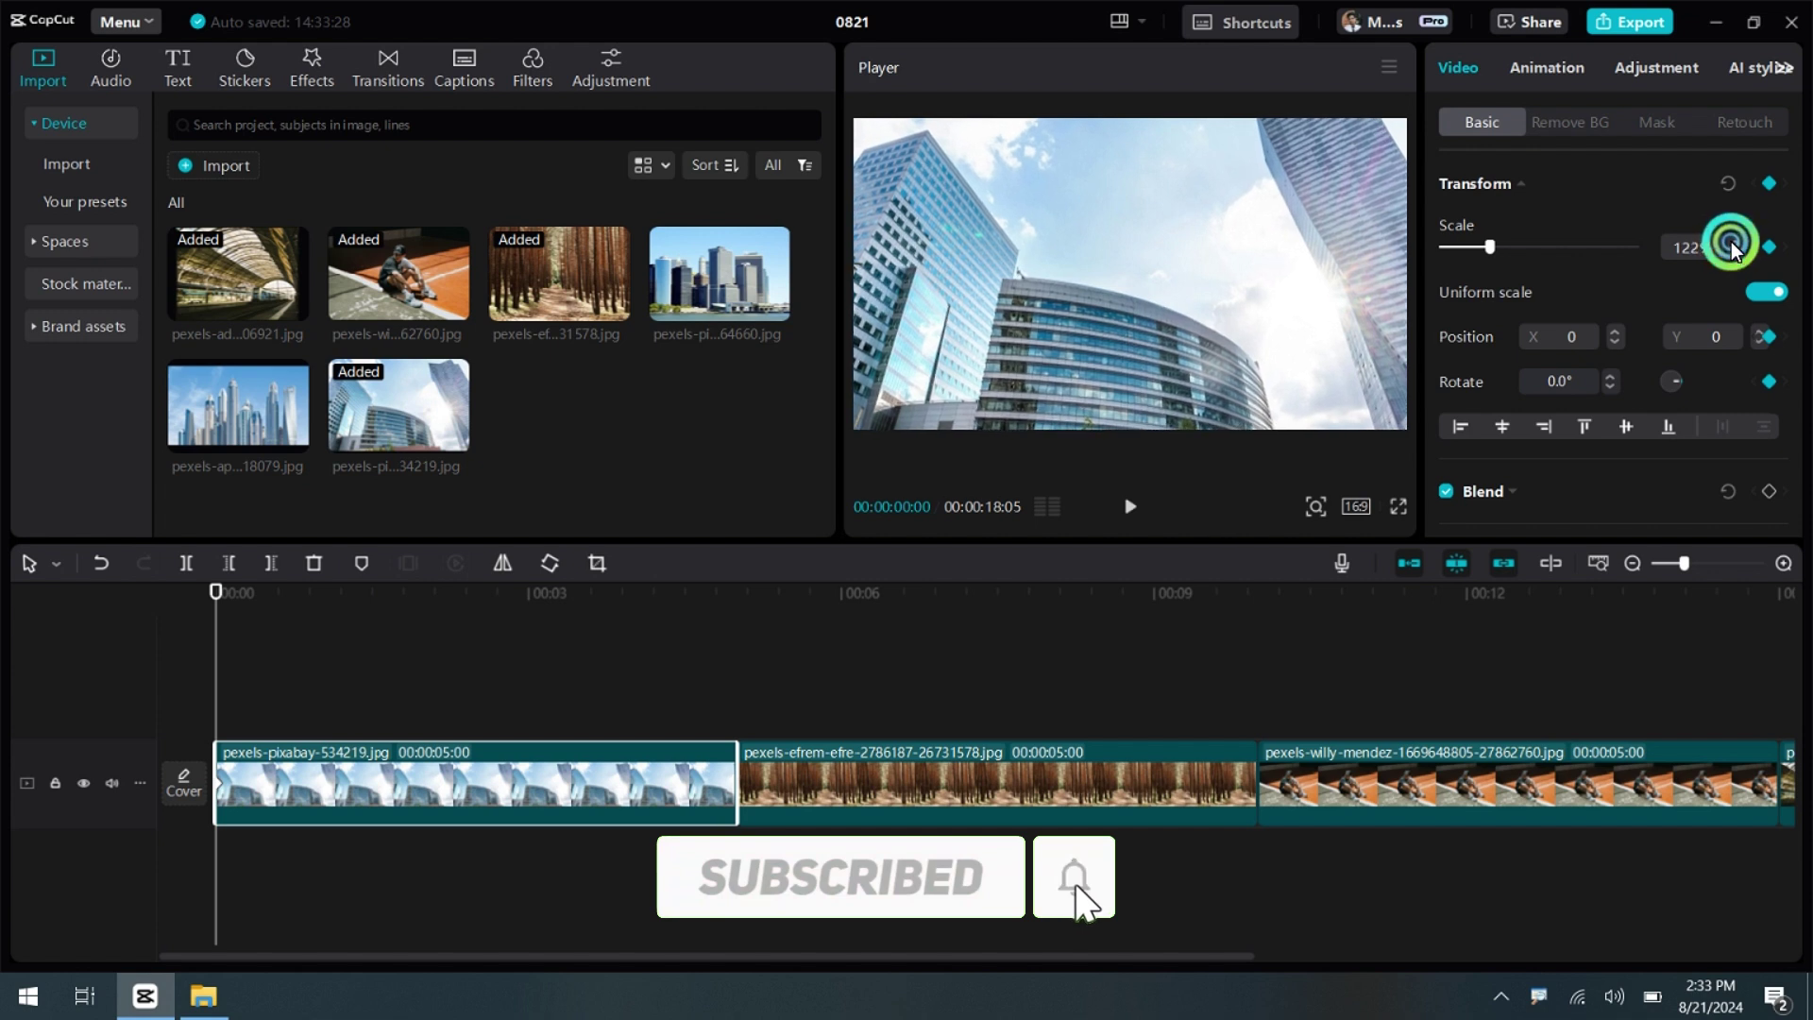
click(1734, 246)
click(1734, 244)
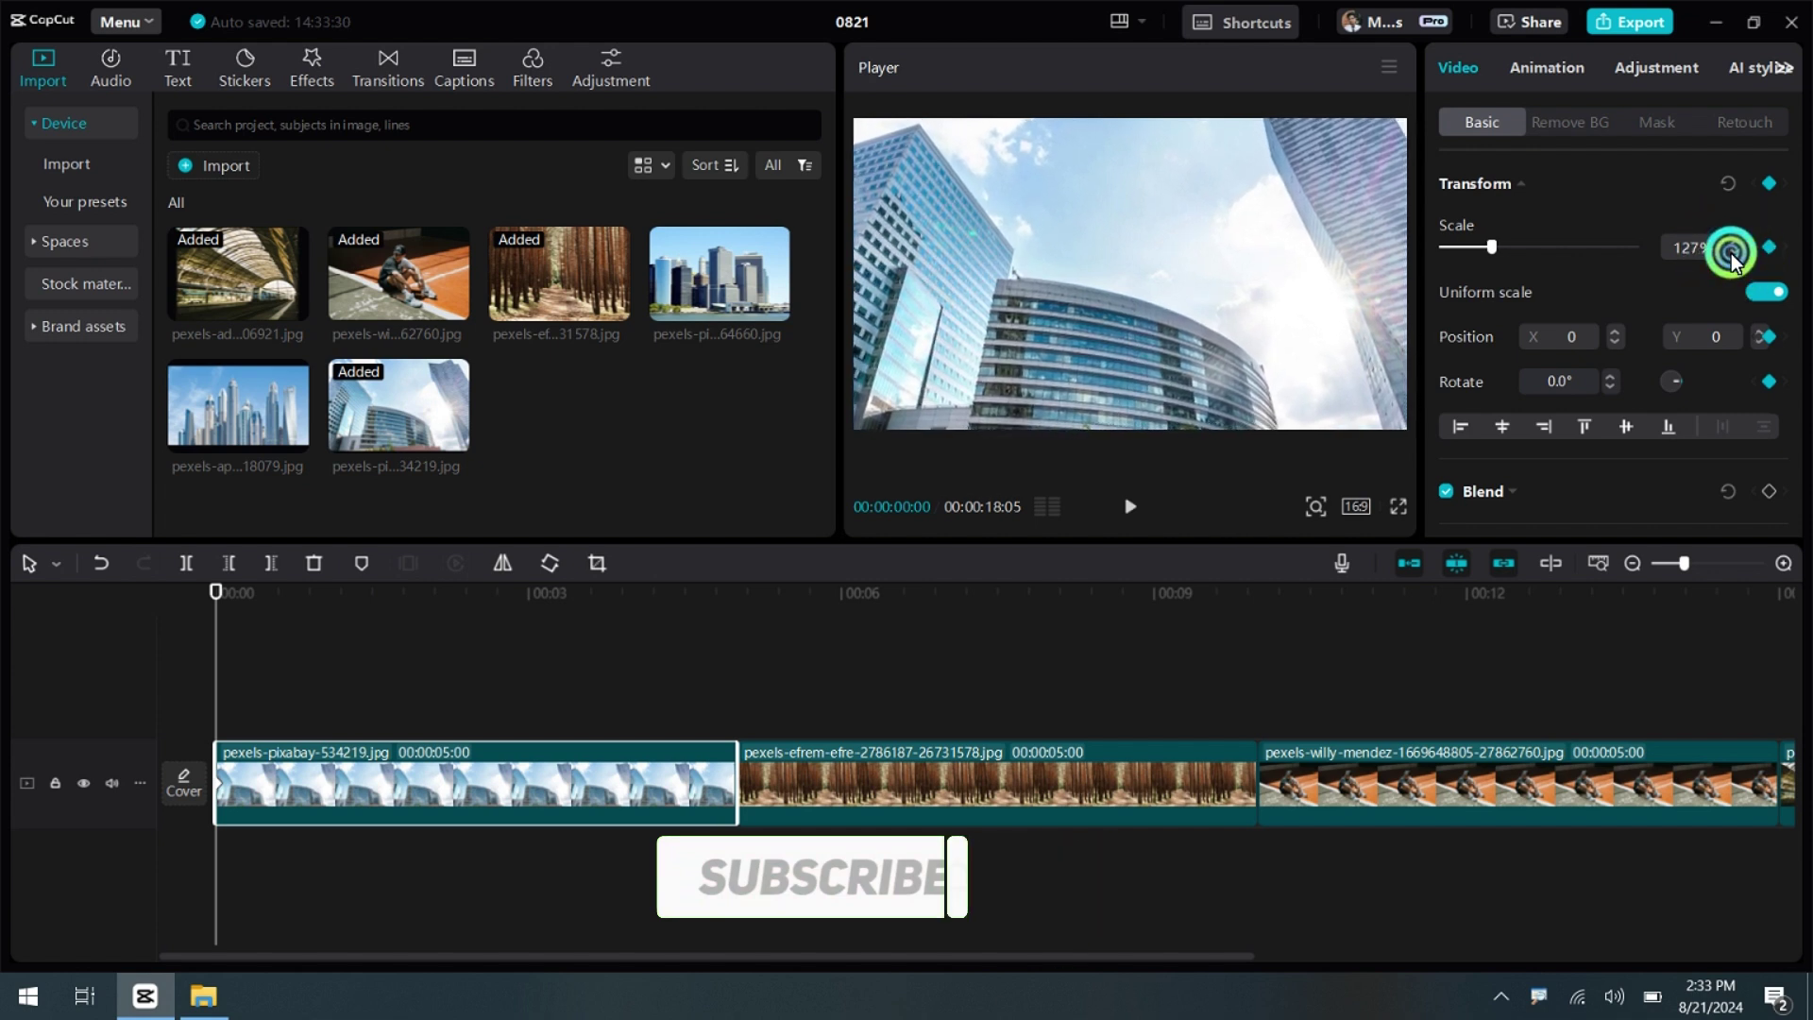
click(1735, 248)
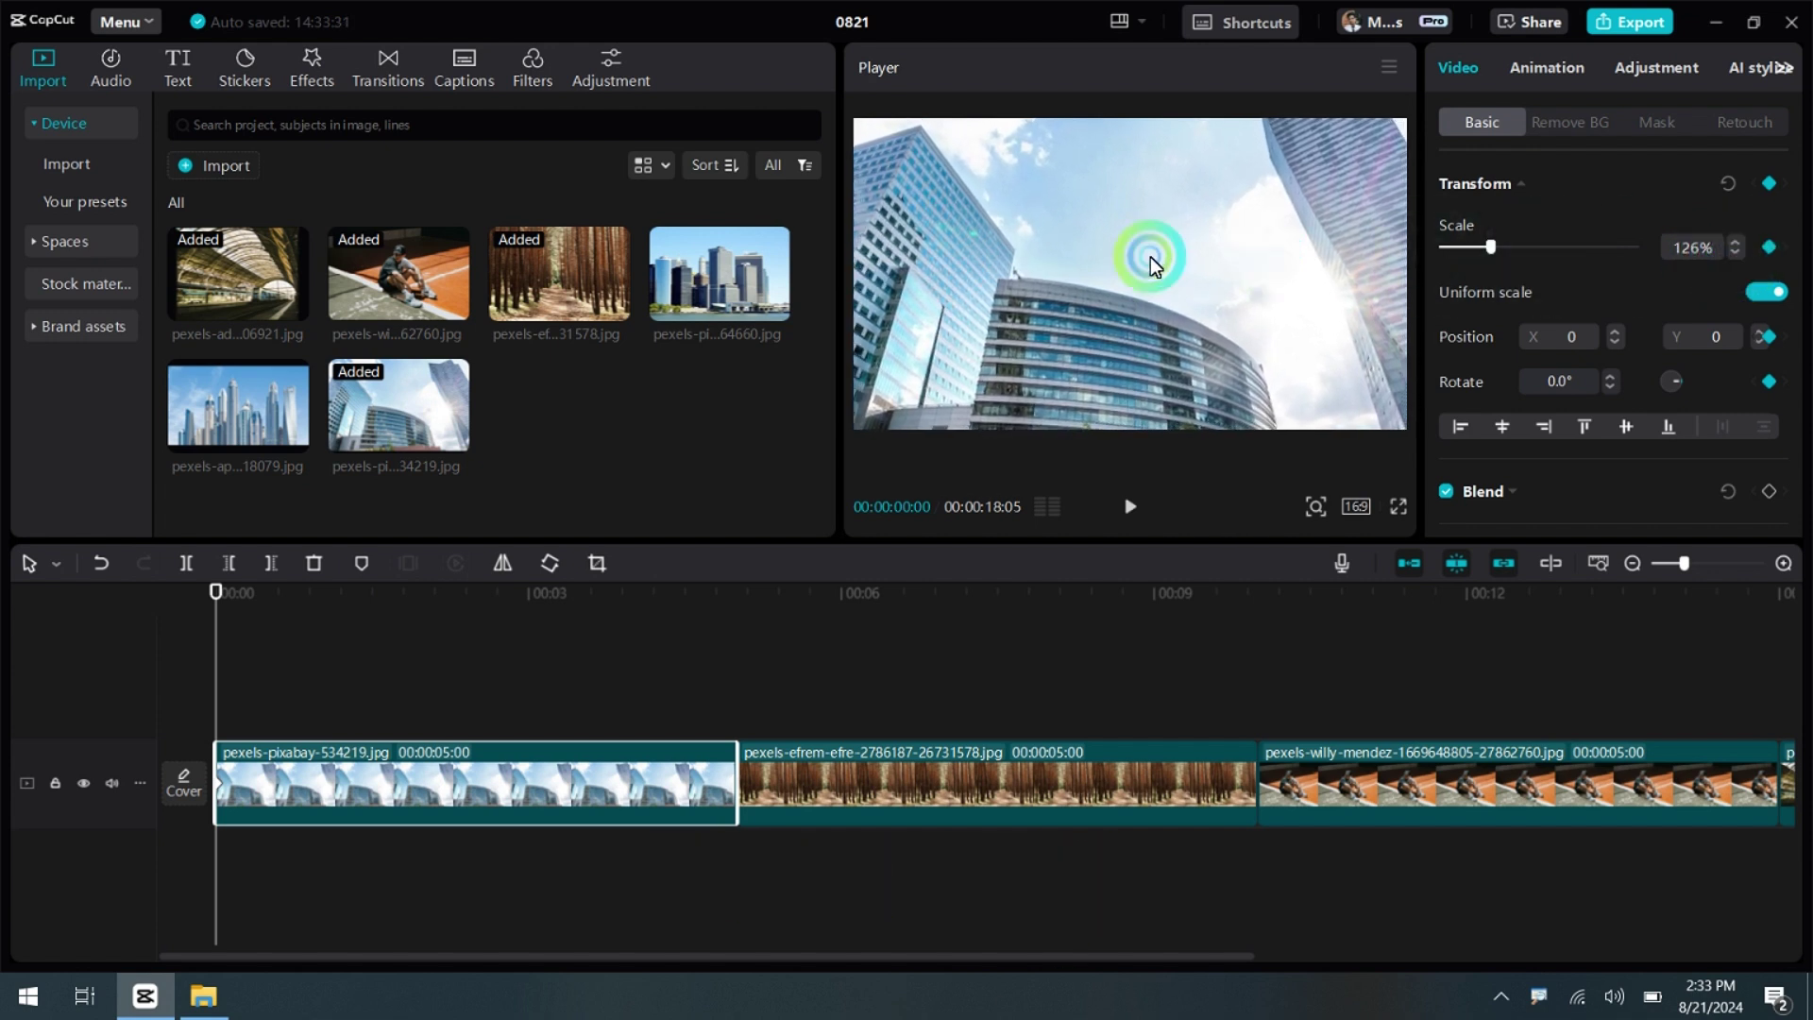
Step: Move the enlarged photo within the frame to about X 163, Y -49 for the starting keyframe
drag(1150, 257, 1112, 262)
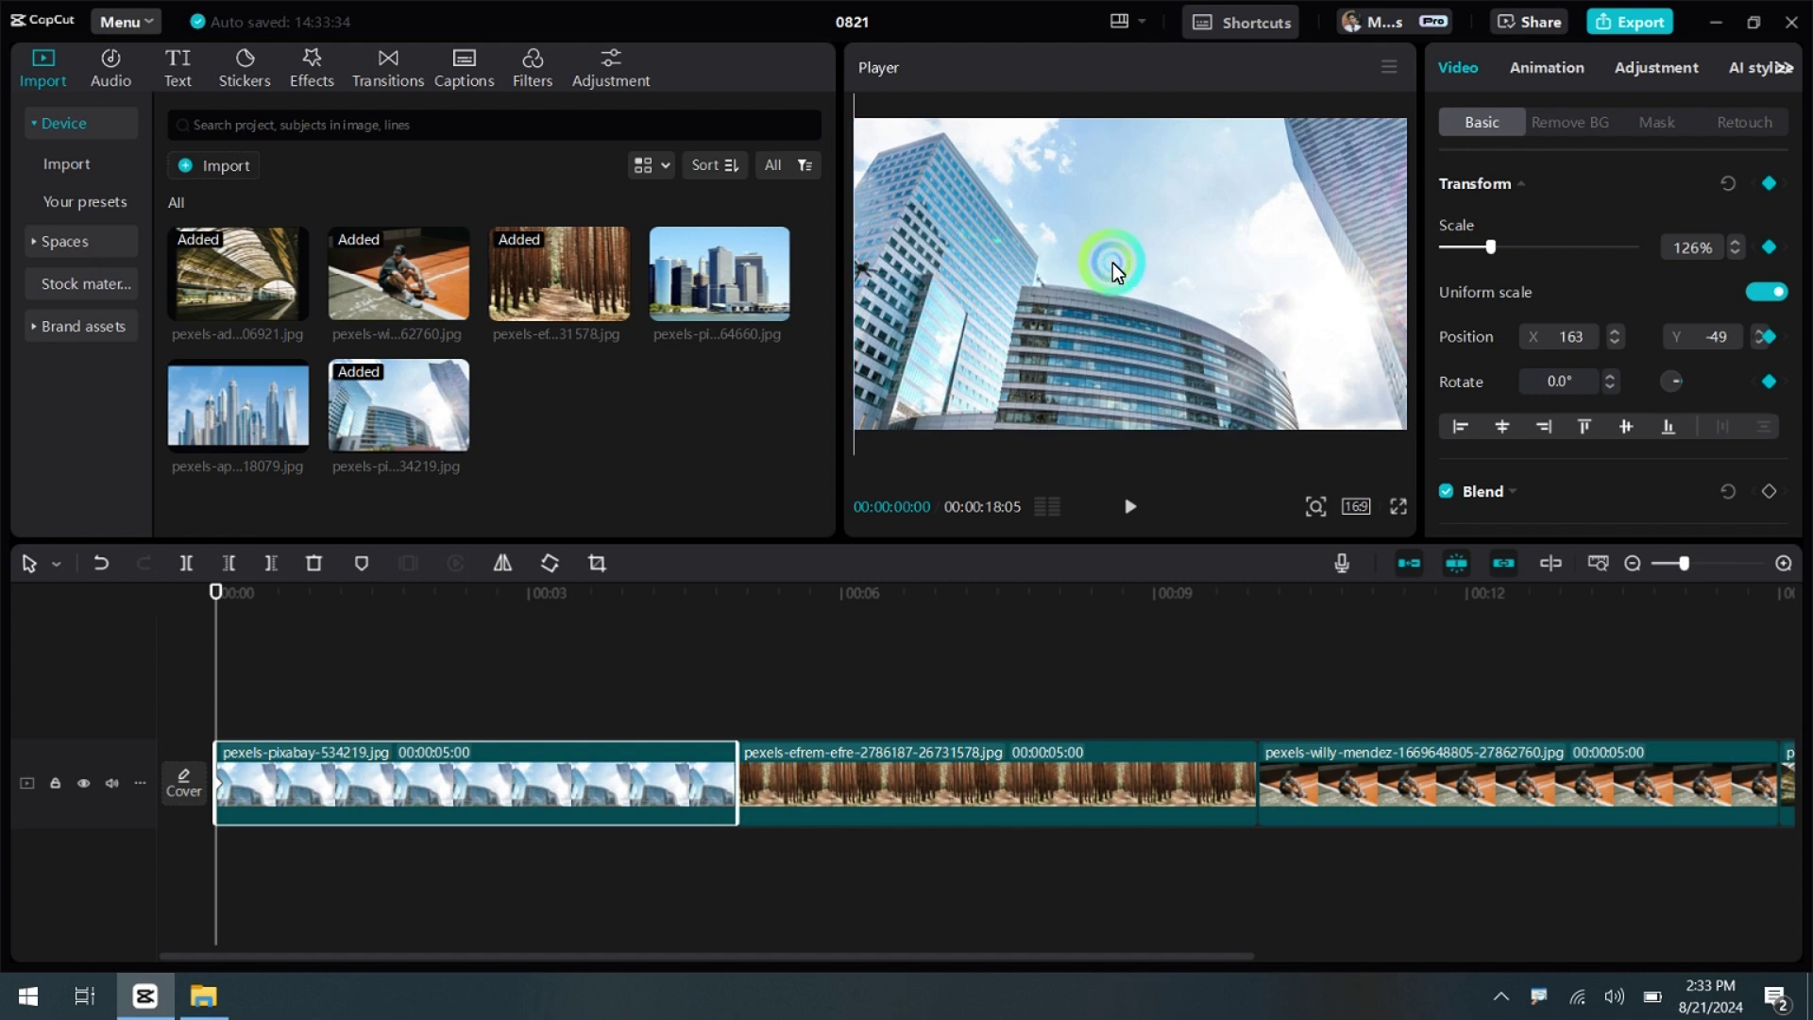
click(1325, 508)
drag(1270, 551, 1263, 546)
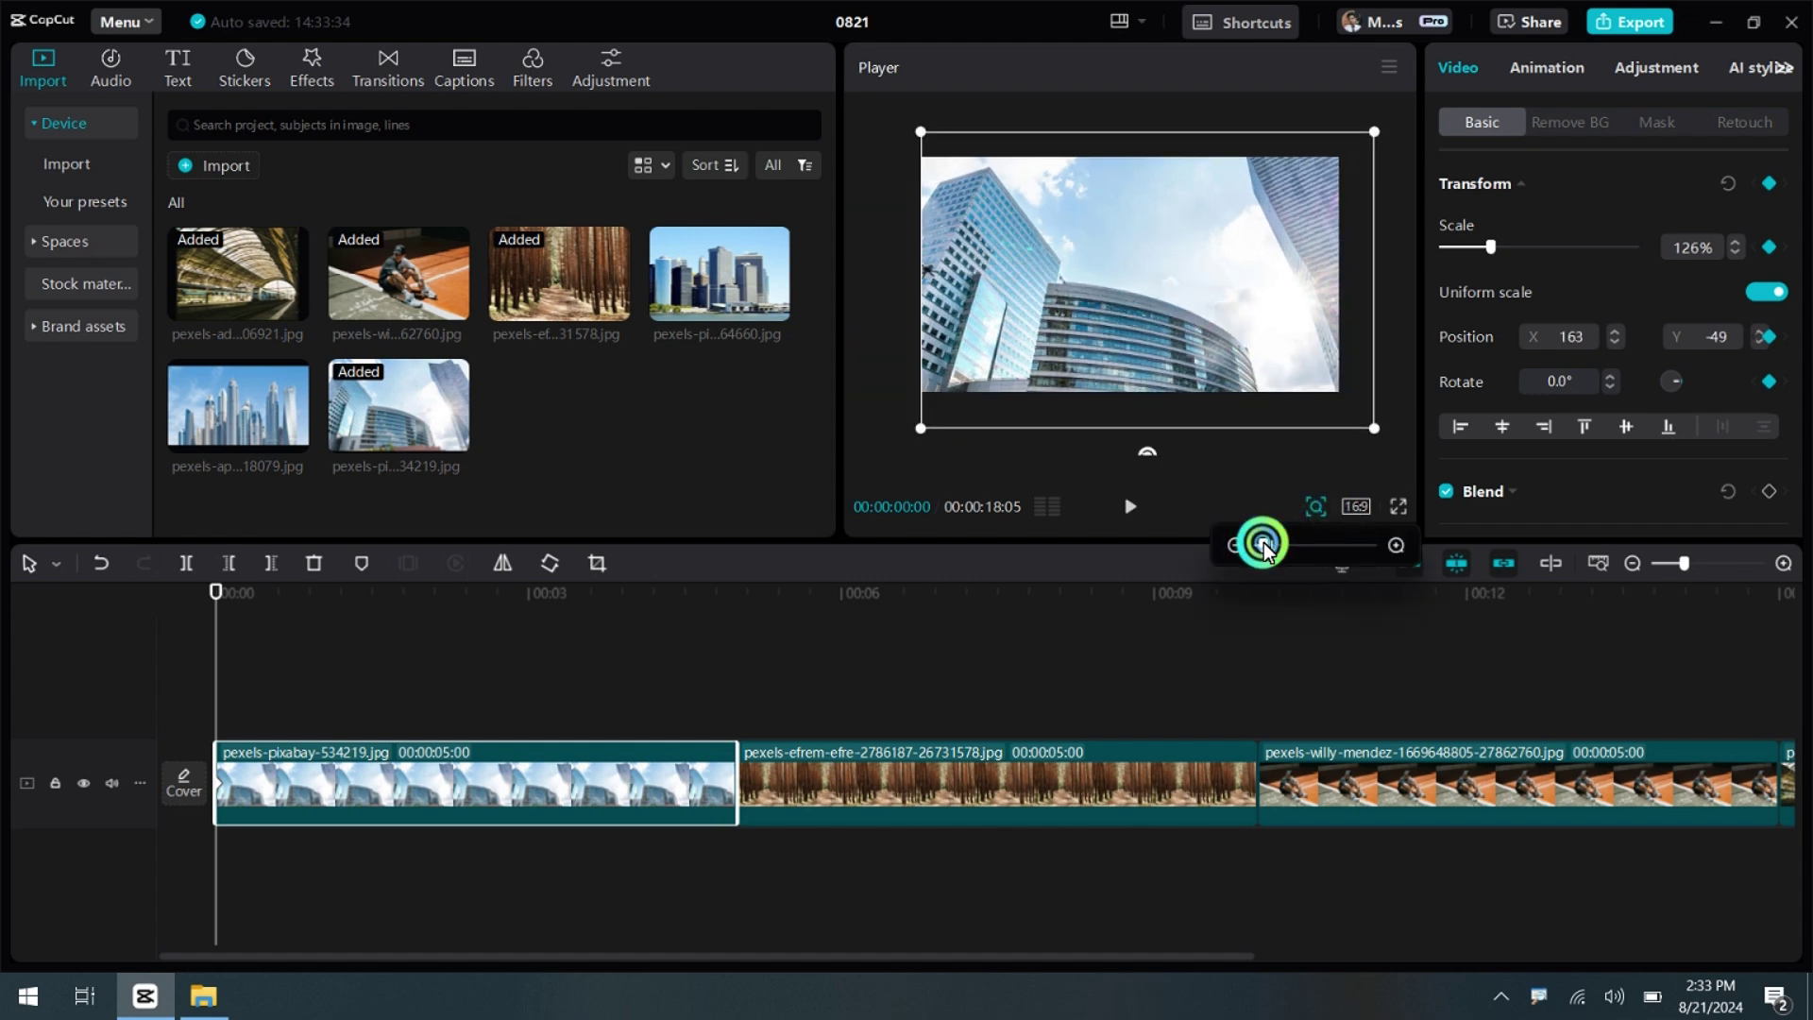
click(1357, 364)
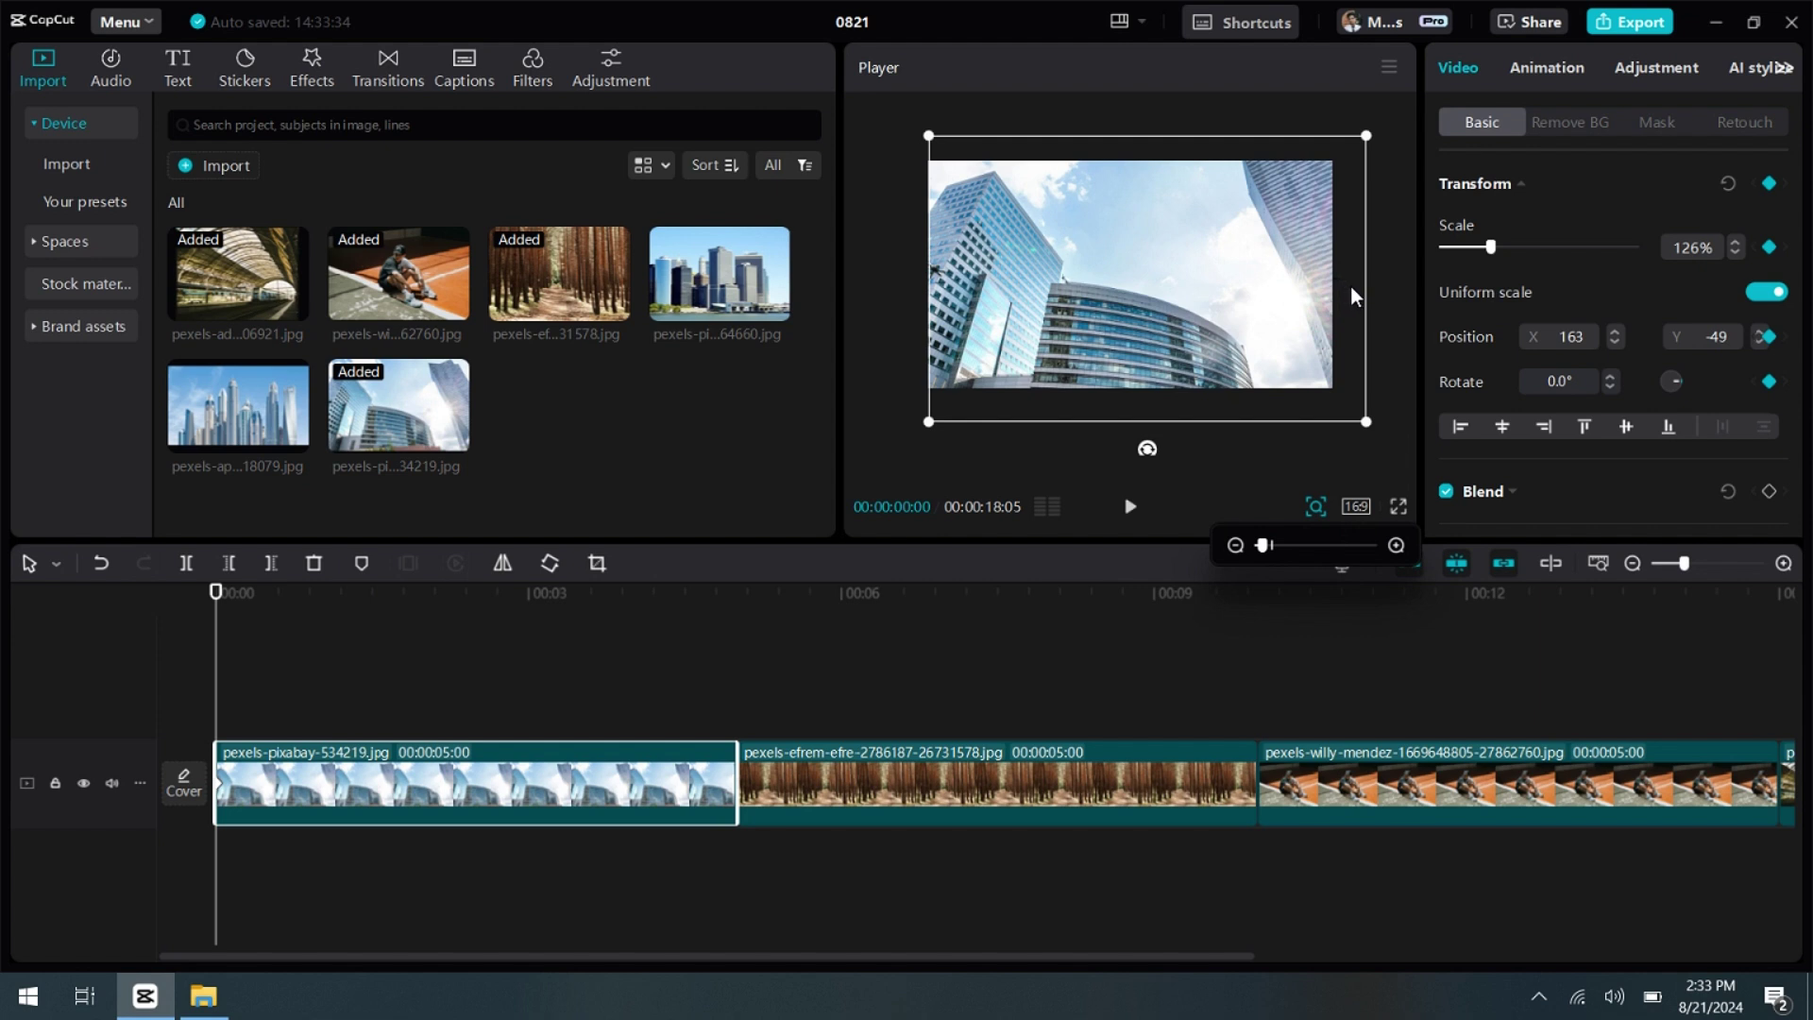
mouse_move(1306, 125)
mouse_down()
mouse_move(1400, 413)
mouse_move(1384, 456)
mouse_up()
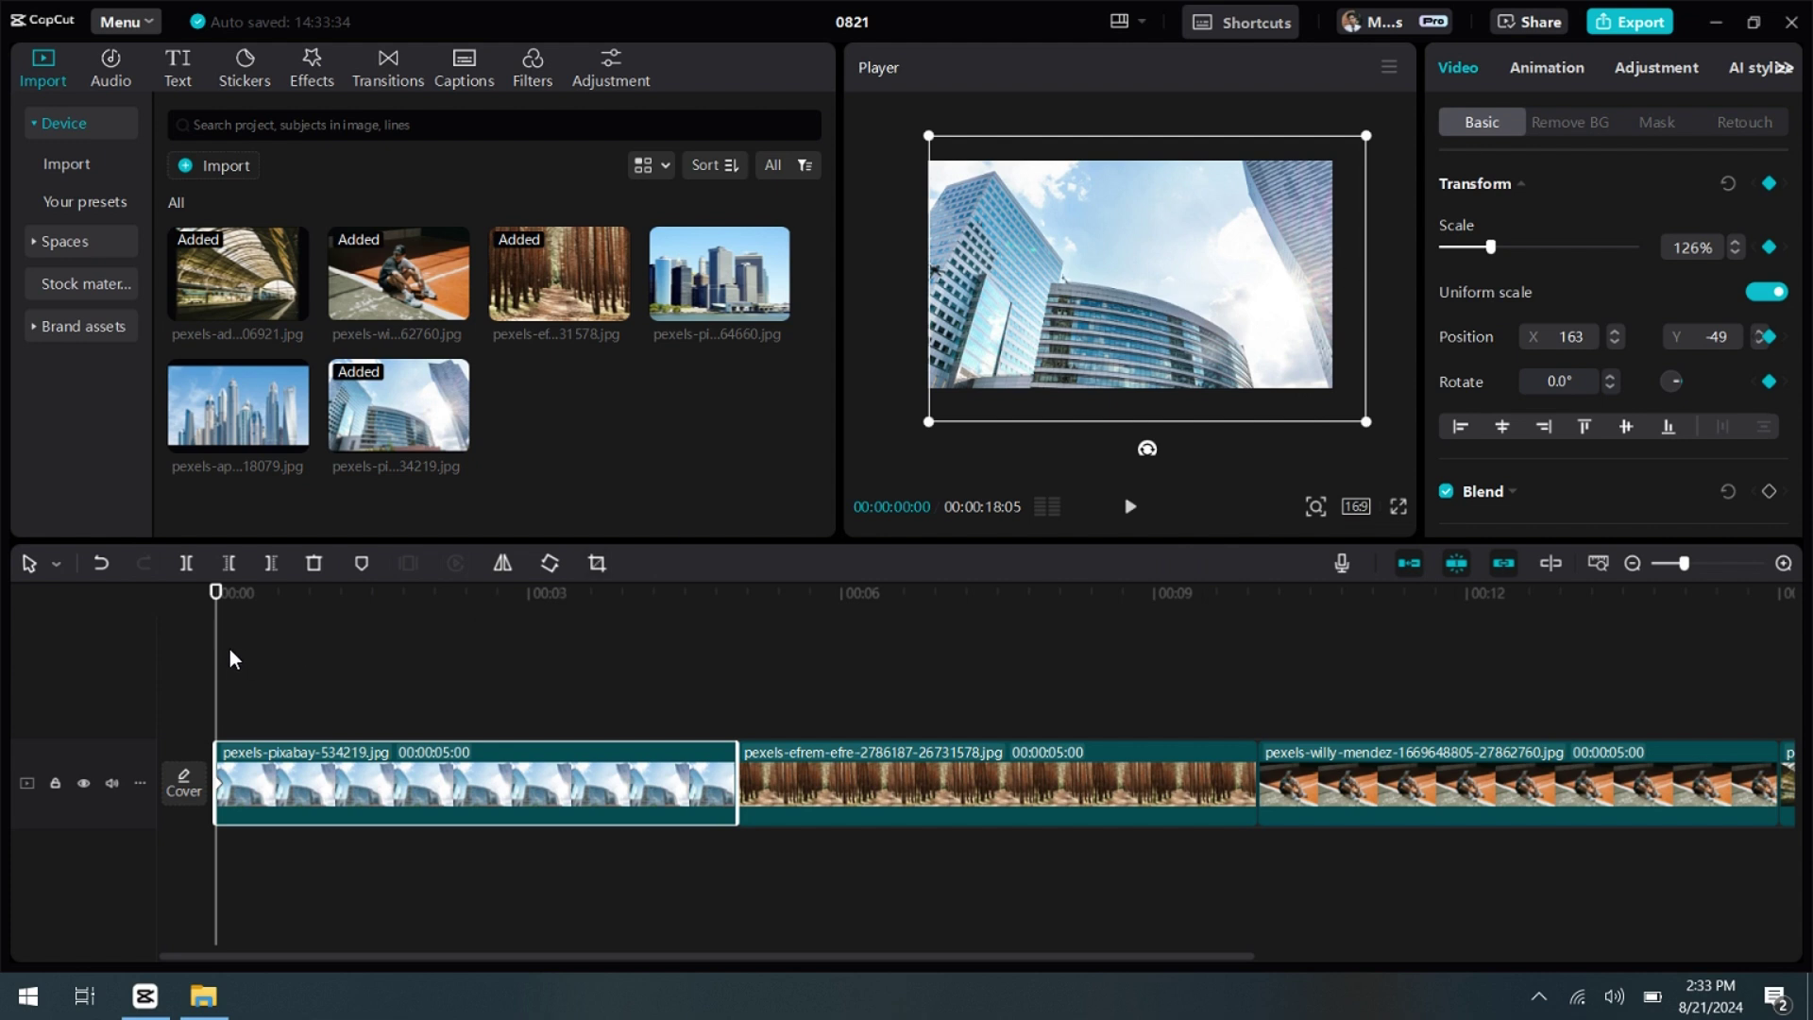
Step: Add a Transform keyframe at 00:00:04:26 in the first clip and move the photo to about X -163, Y -88
drag(215, 641, 725, 708)
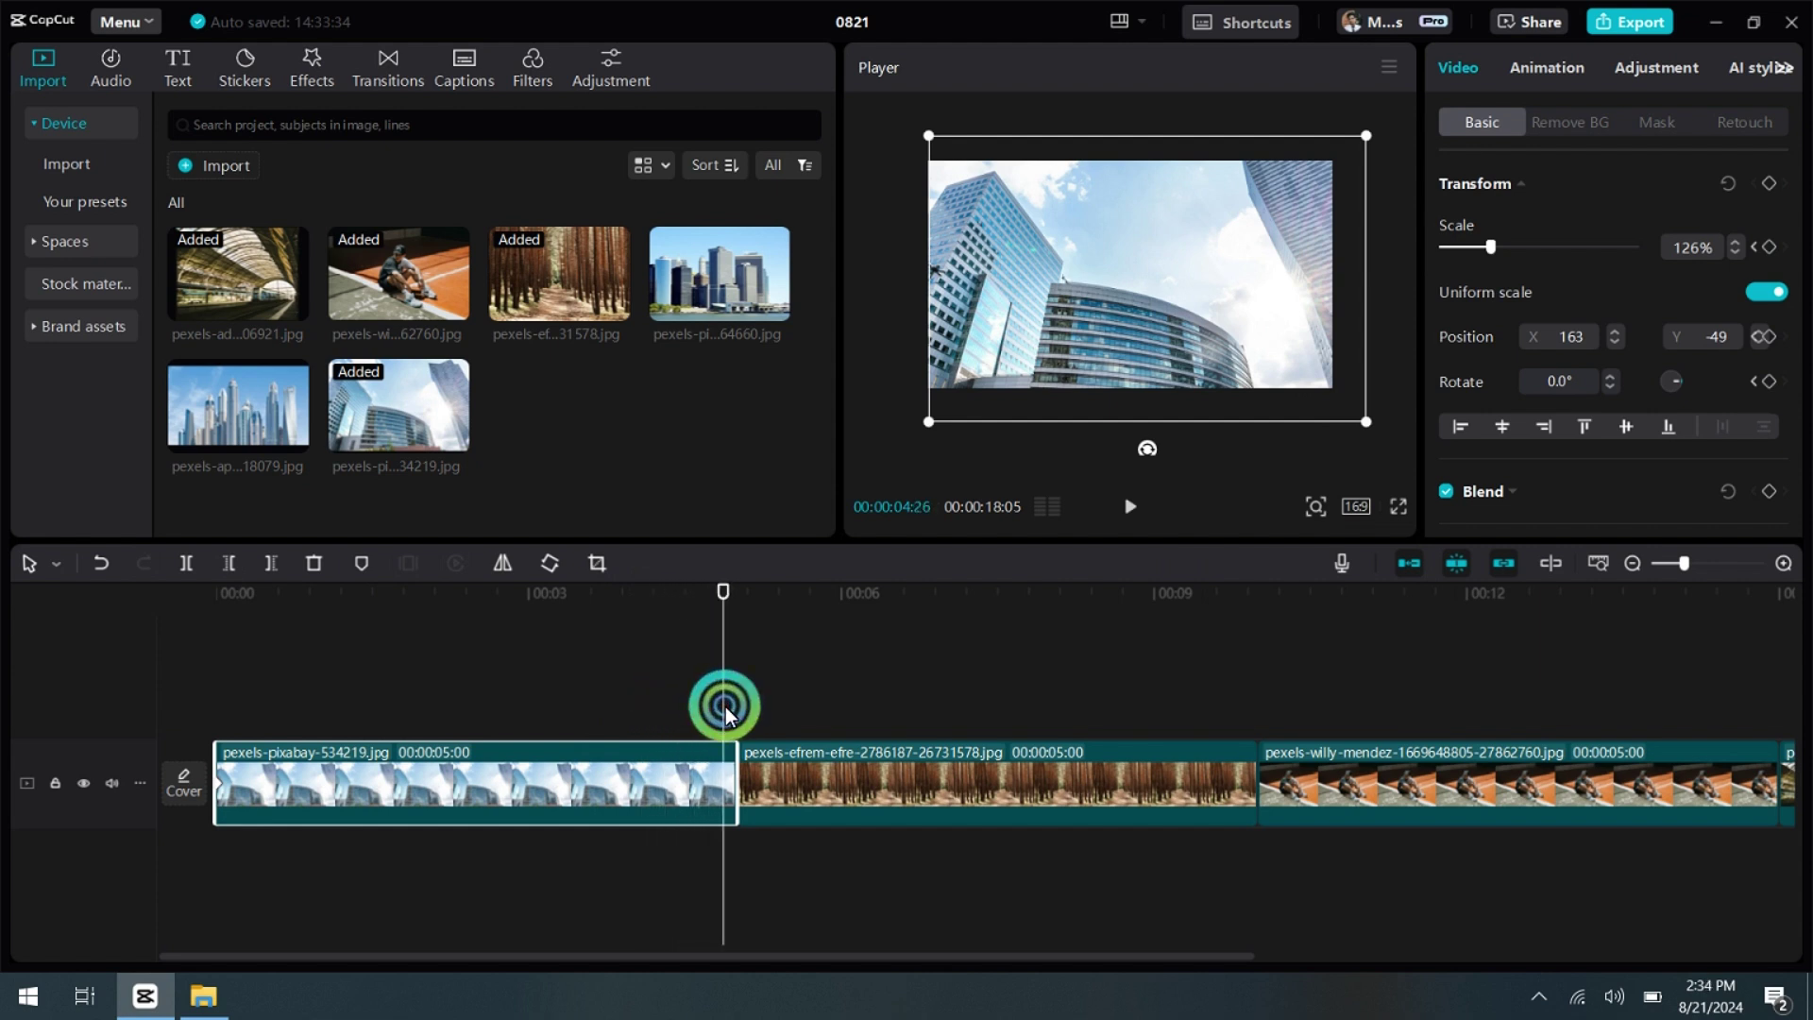
click(1769, 184)
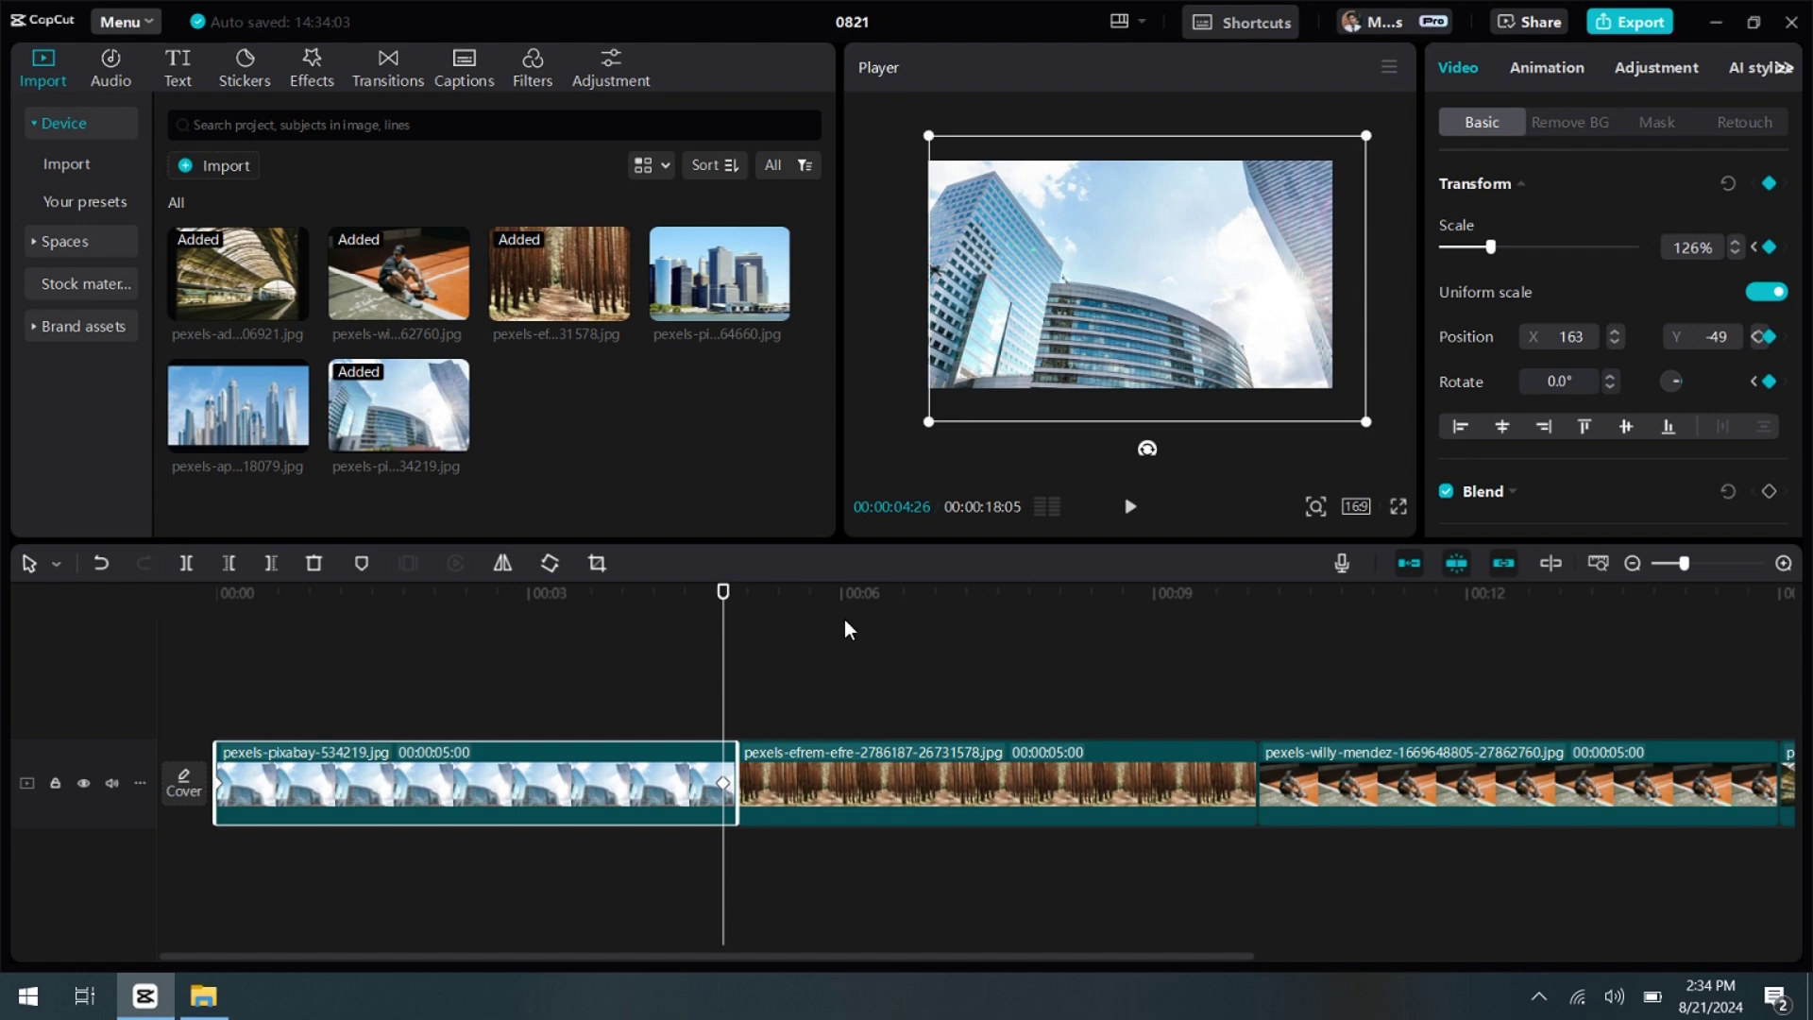
drag(1250, 311, 1216, 317)
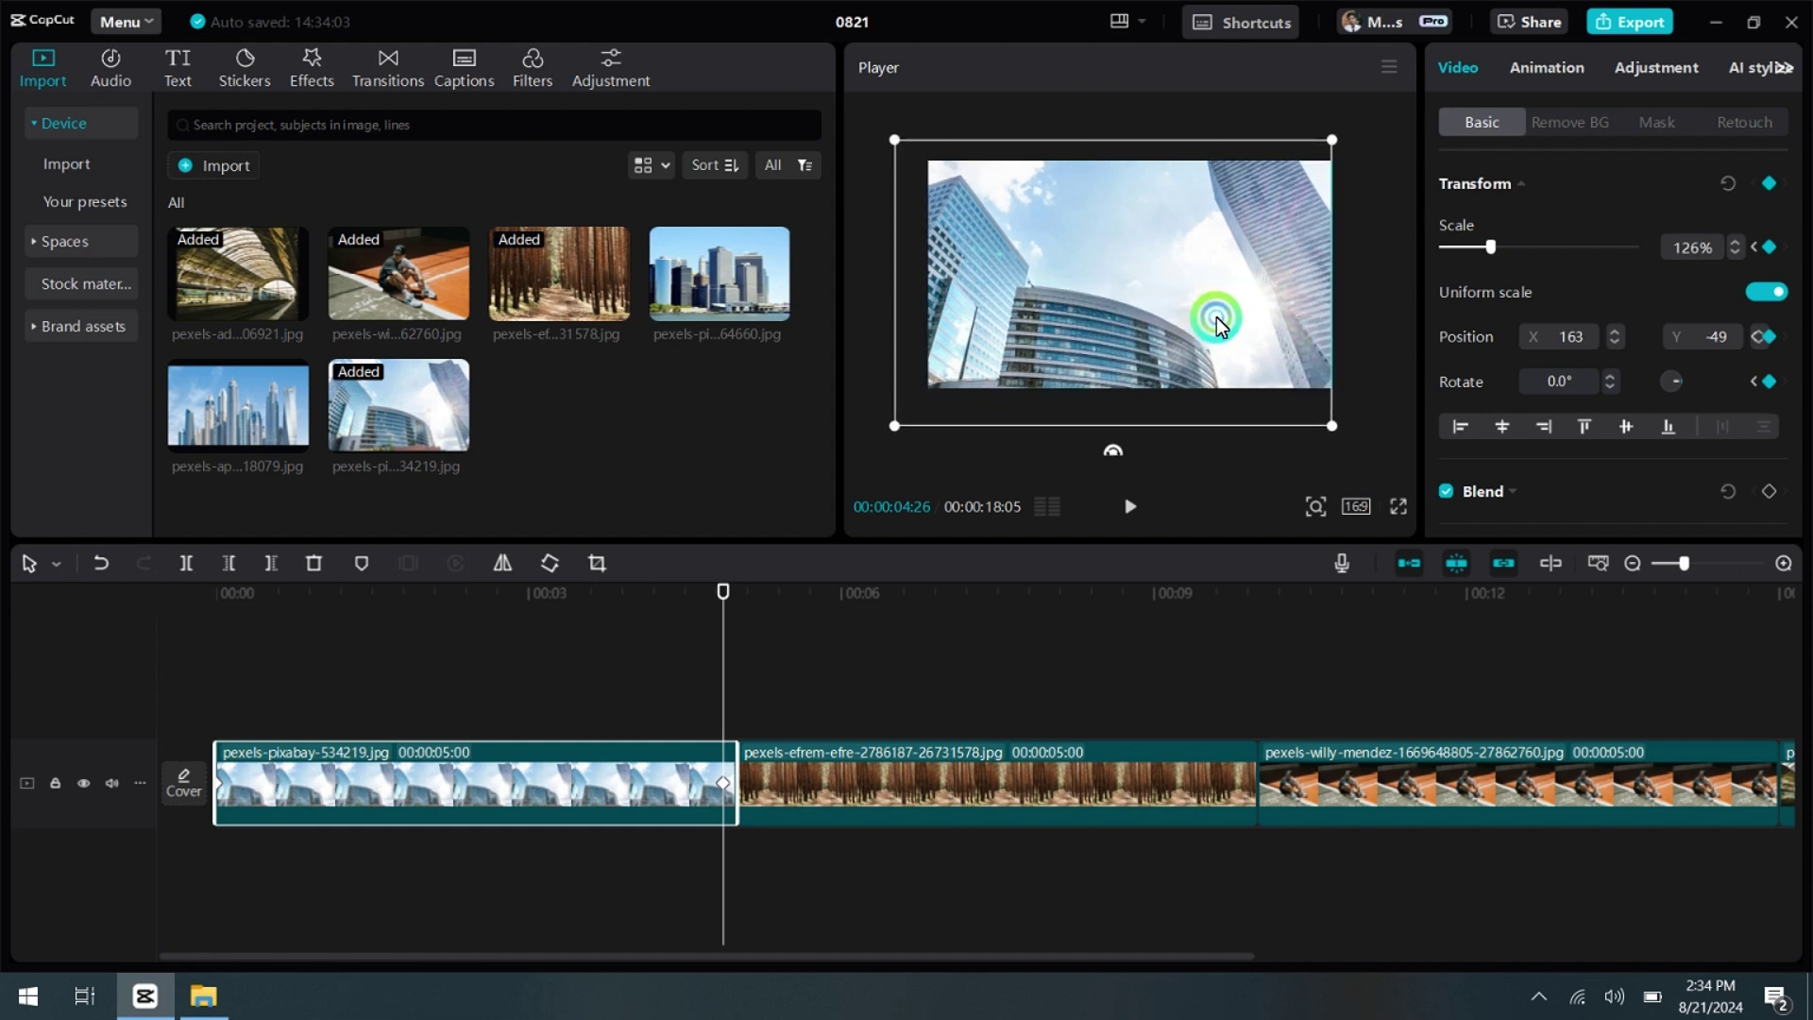
click(853, 261)
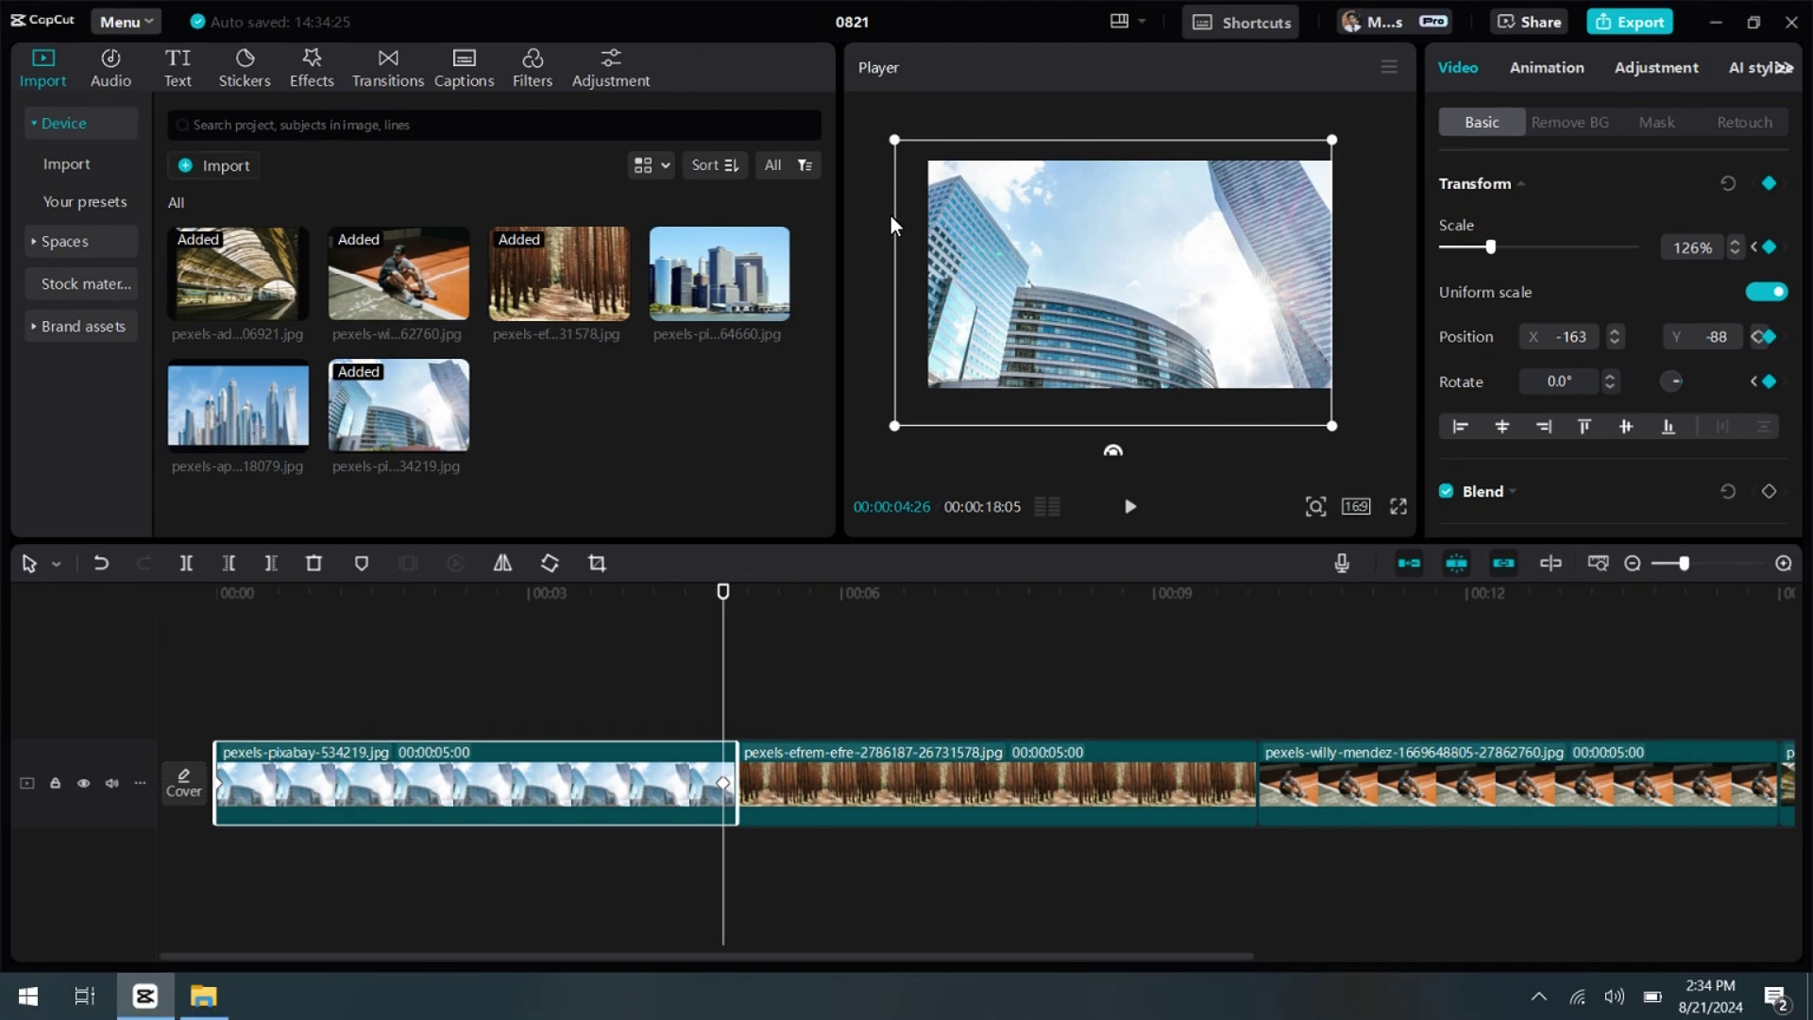
mouse_move(872, 123)
mouse_down()
mouse_move(955, 404)
mouse_move(944, 450)
mouse_up()
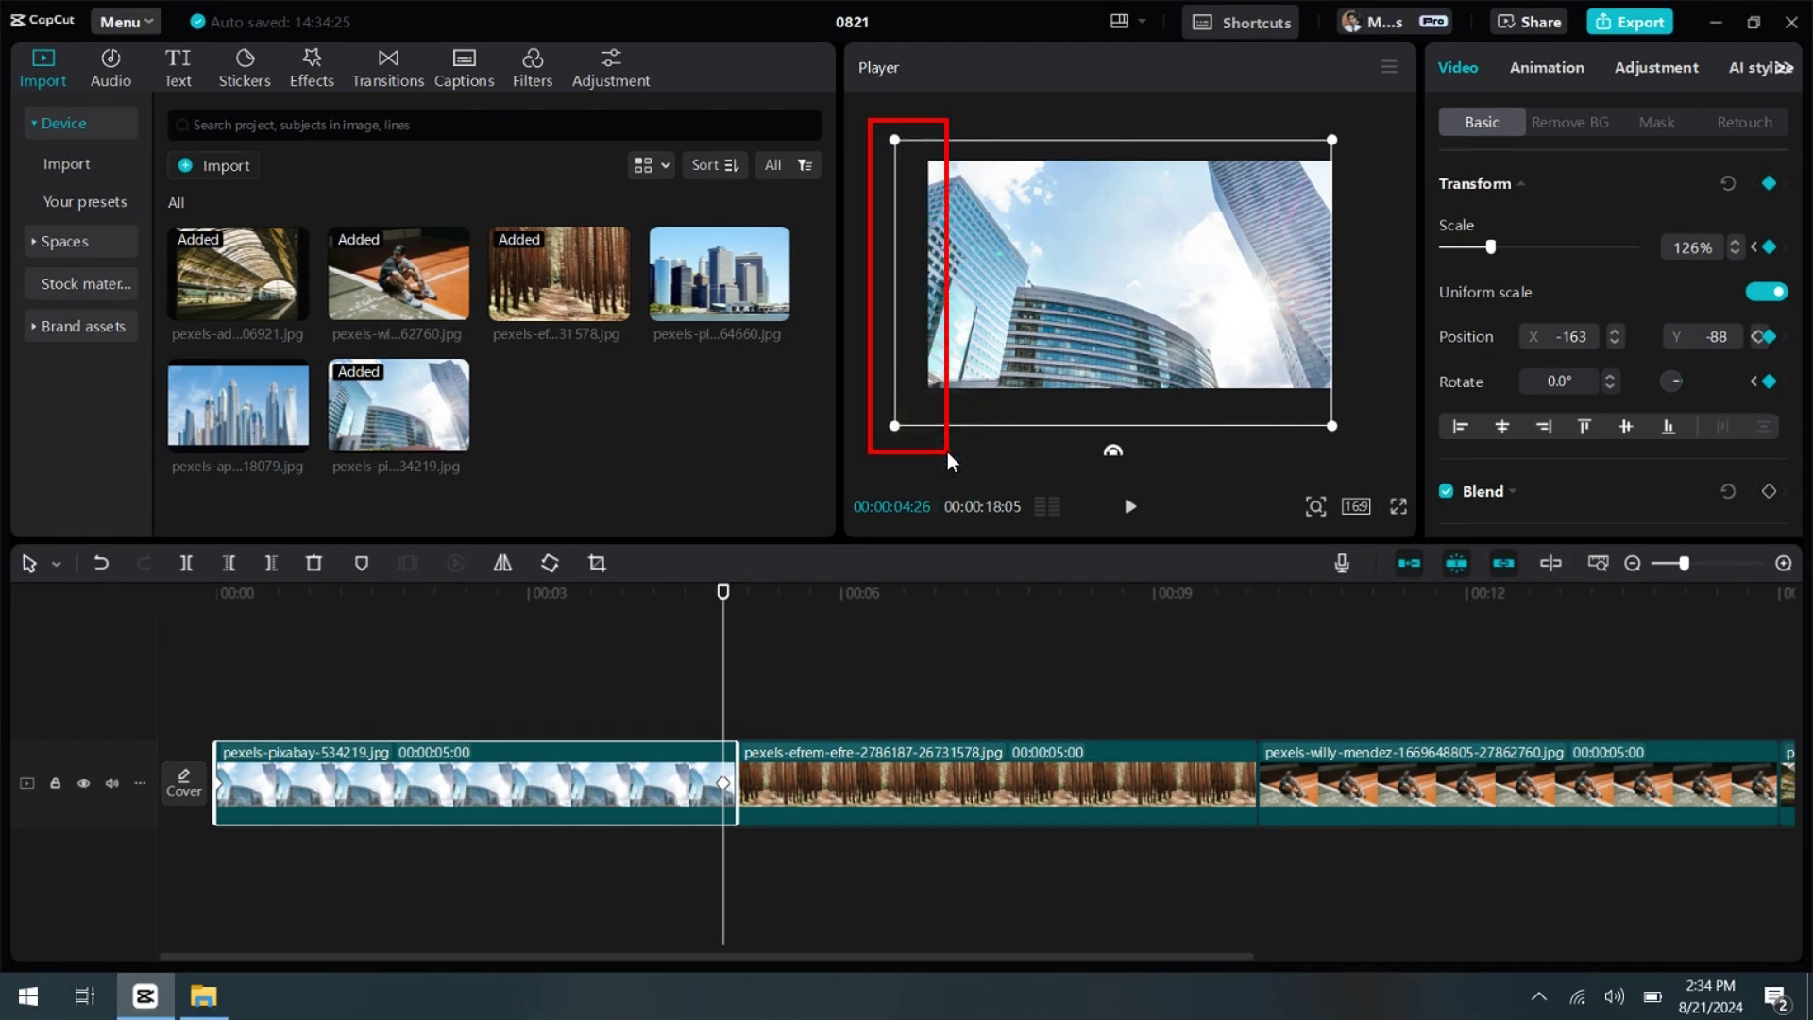
Step: Play the first clip from its beginning to check the panning motion, stopping before the clip ends
drag(637, 634, 267, 651)
click(1169, 496)
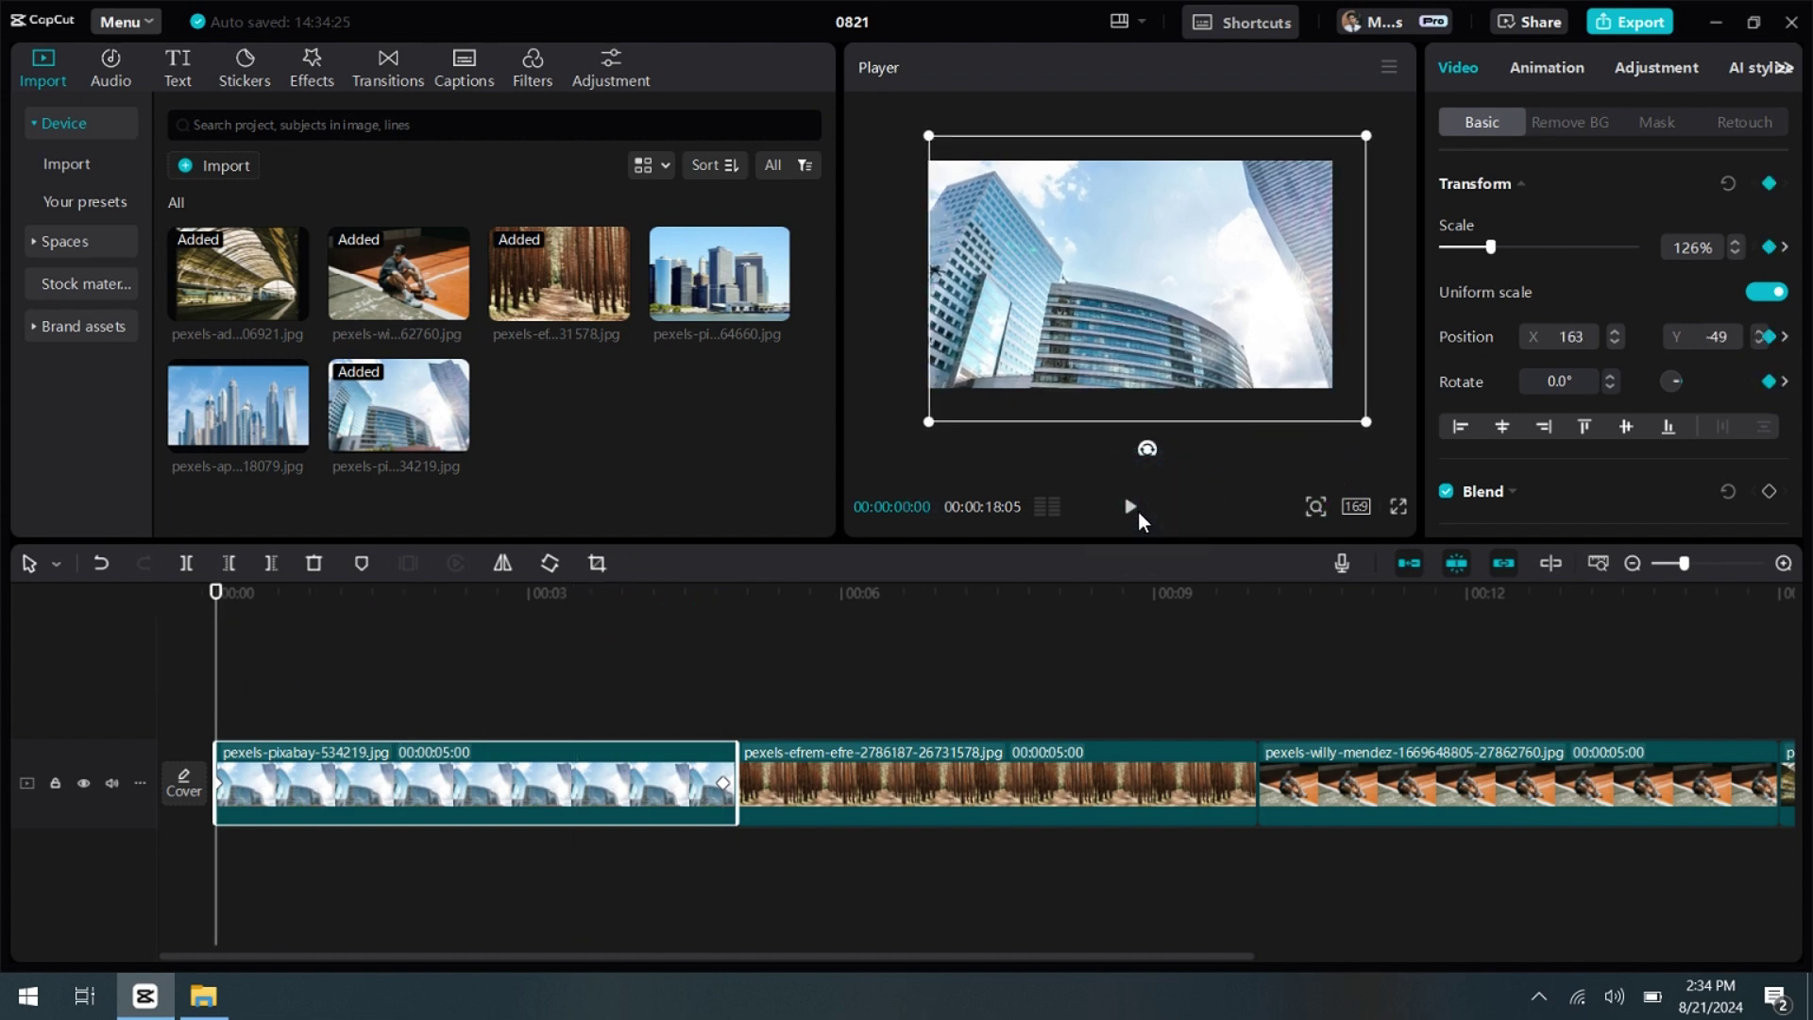
click(1132, 510)
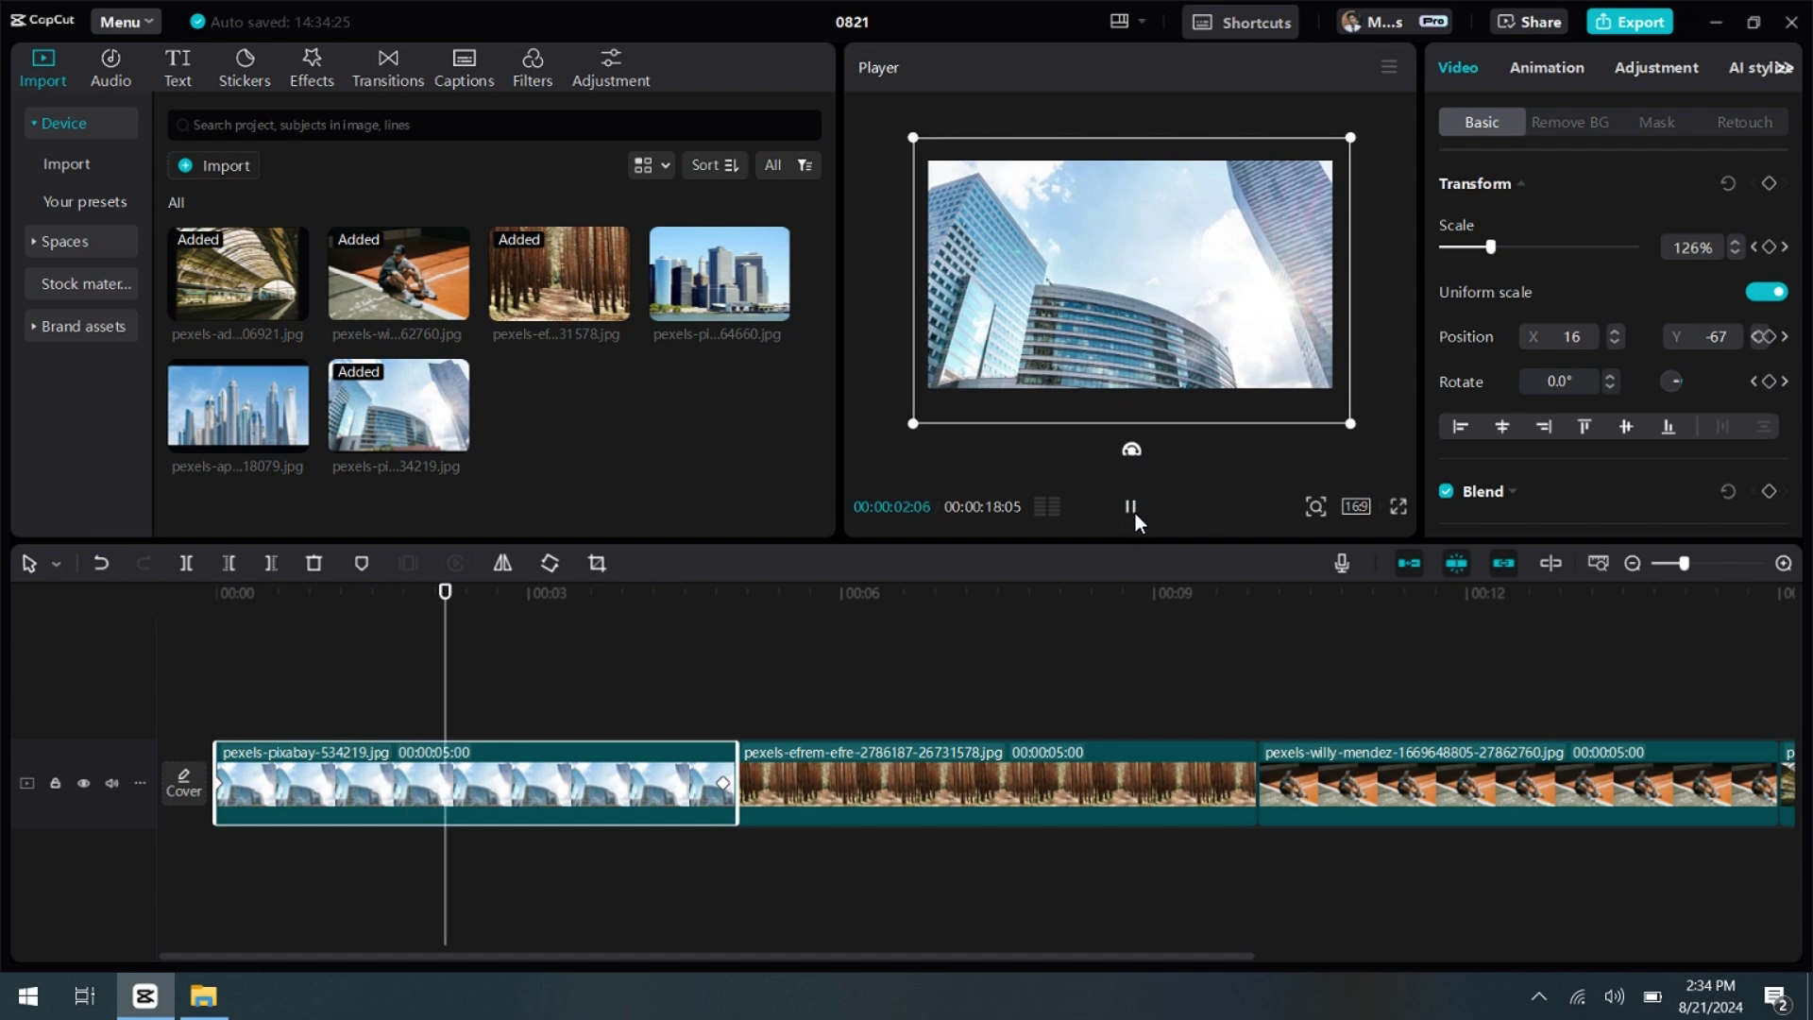
click(1121, 513)
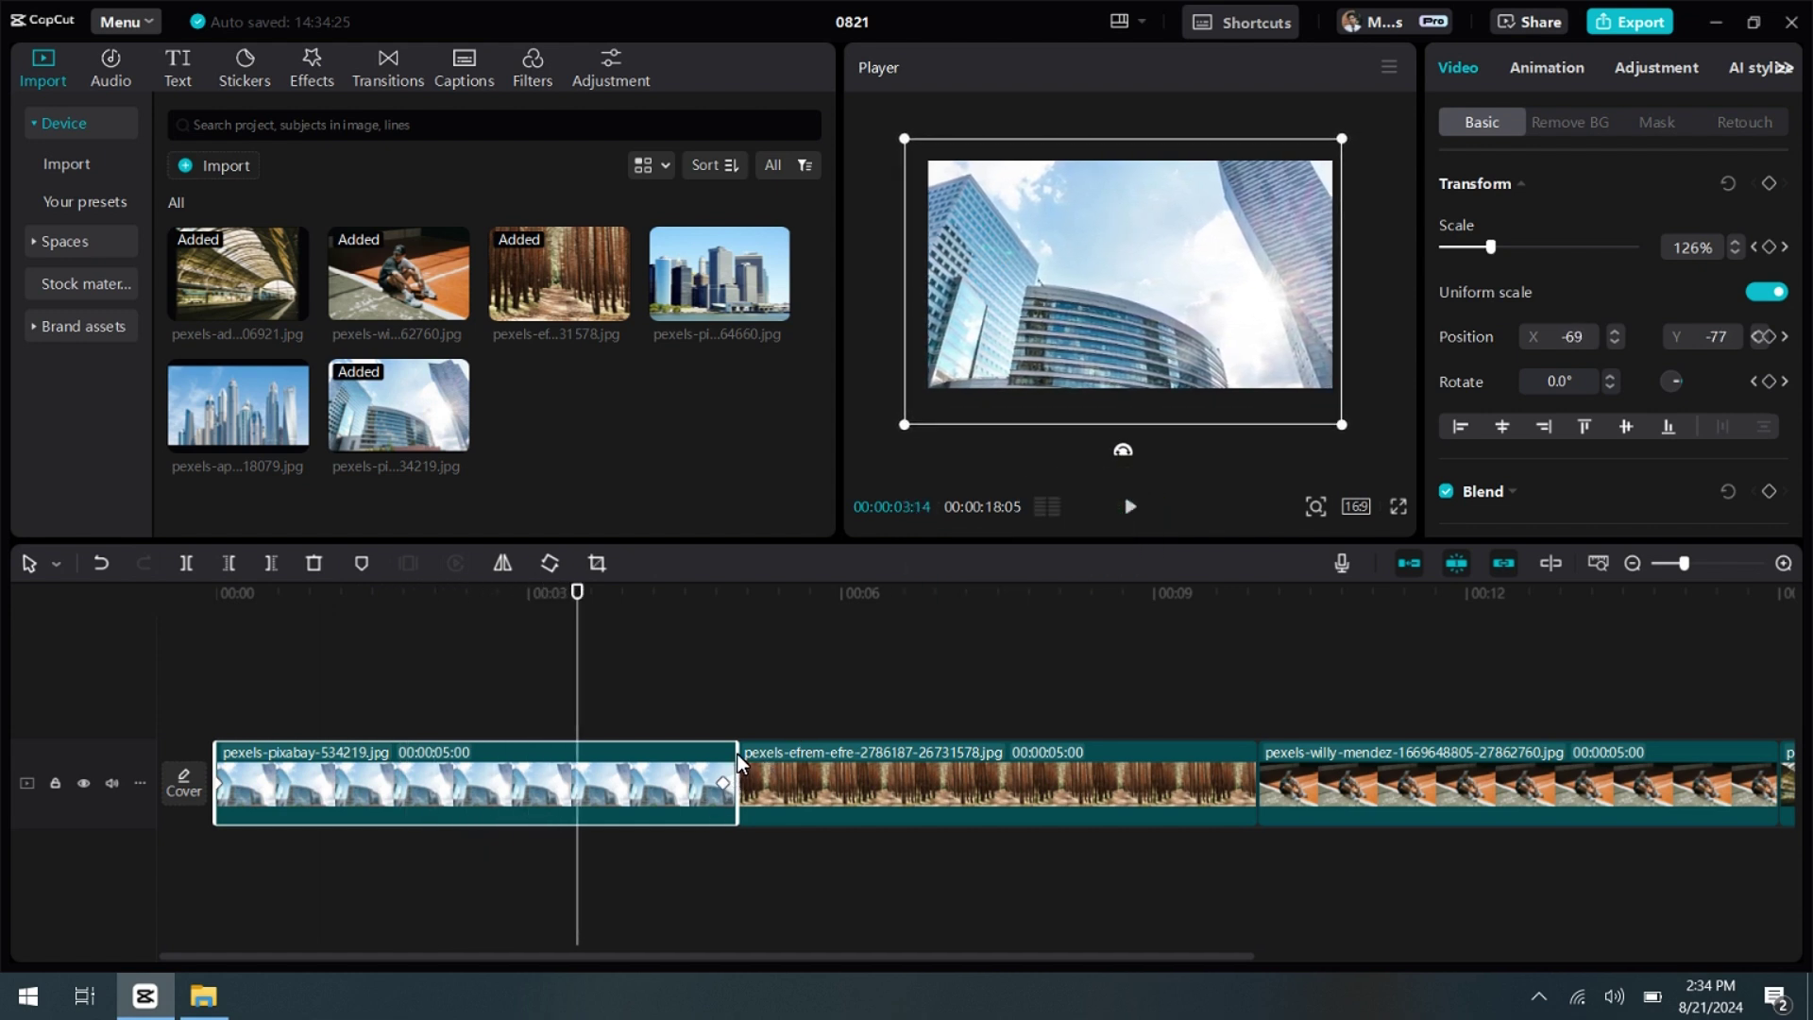
Step: Shorten the first clip to a duration of 00:00:03:04
drag(737, 754, 541, 753)
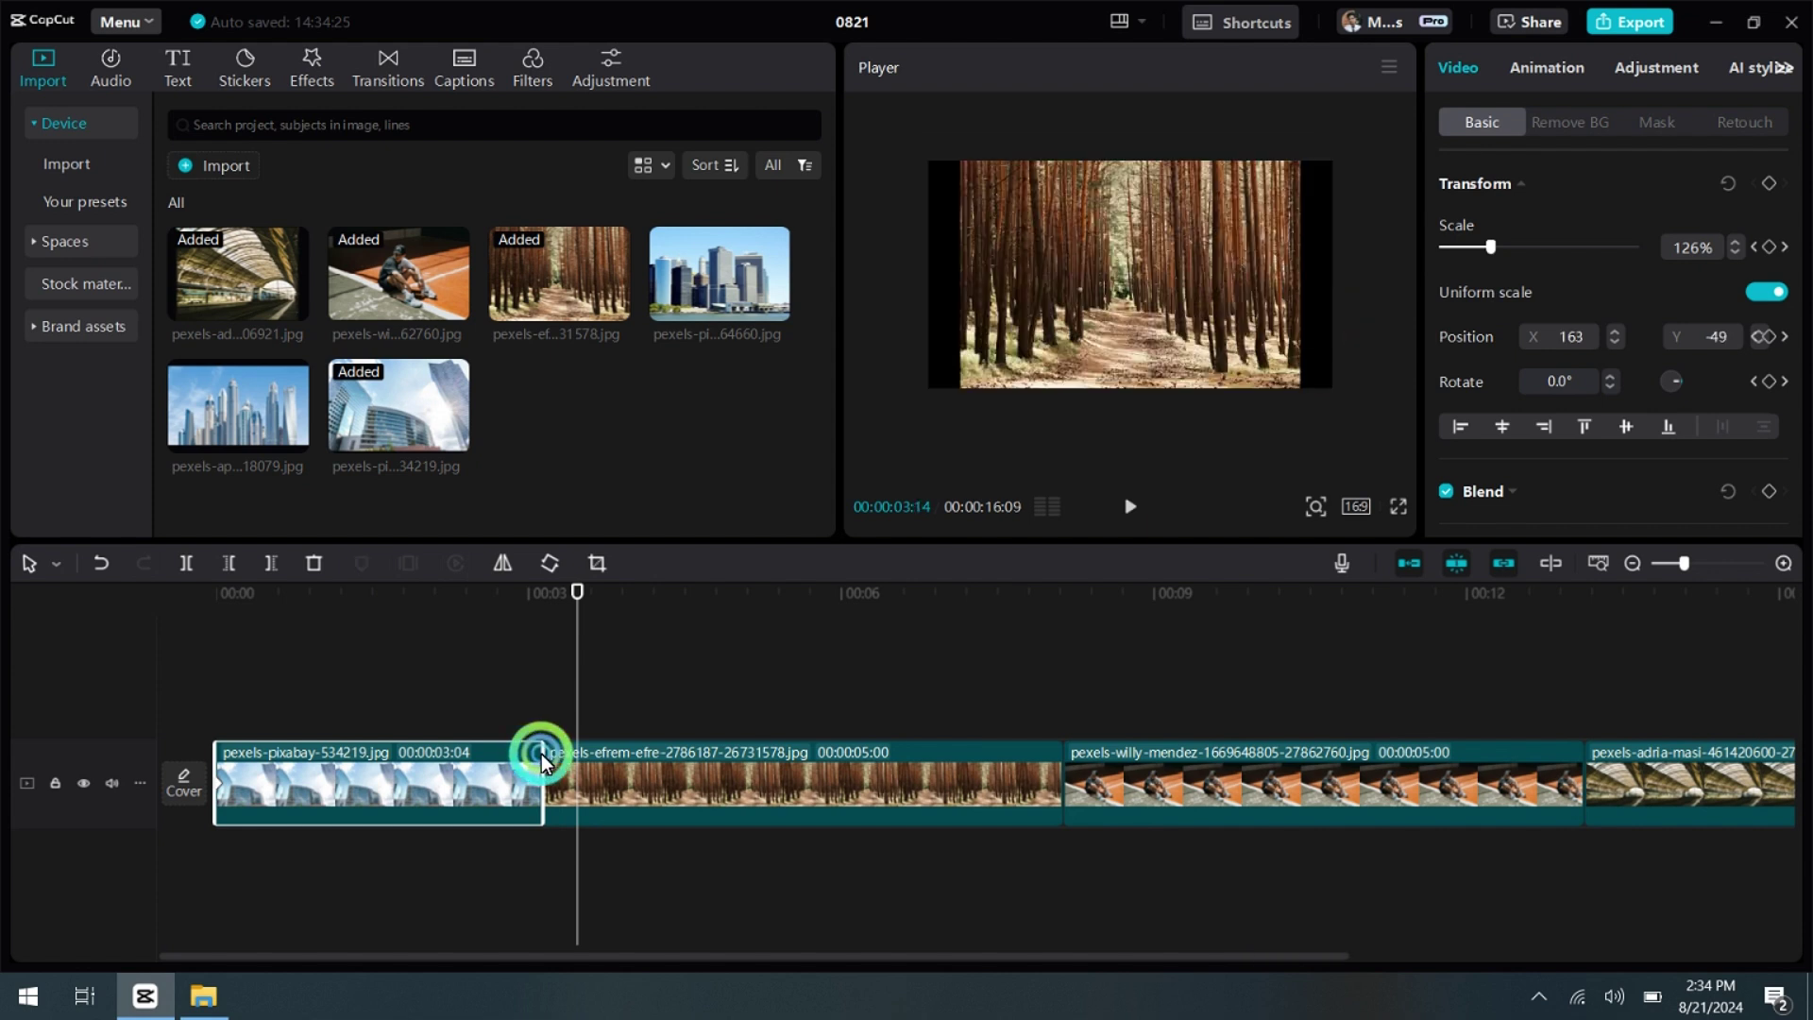
click(444, 713)
click(514, 759)
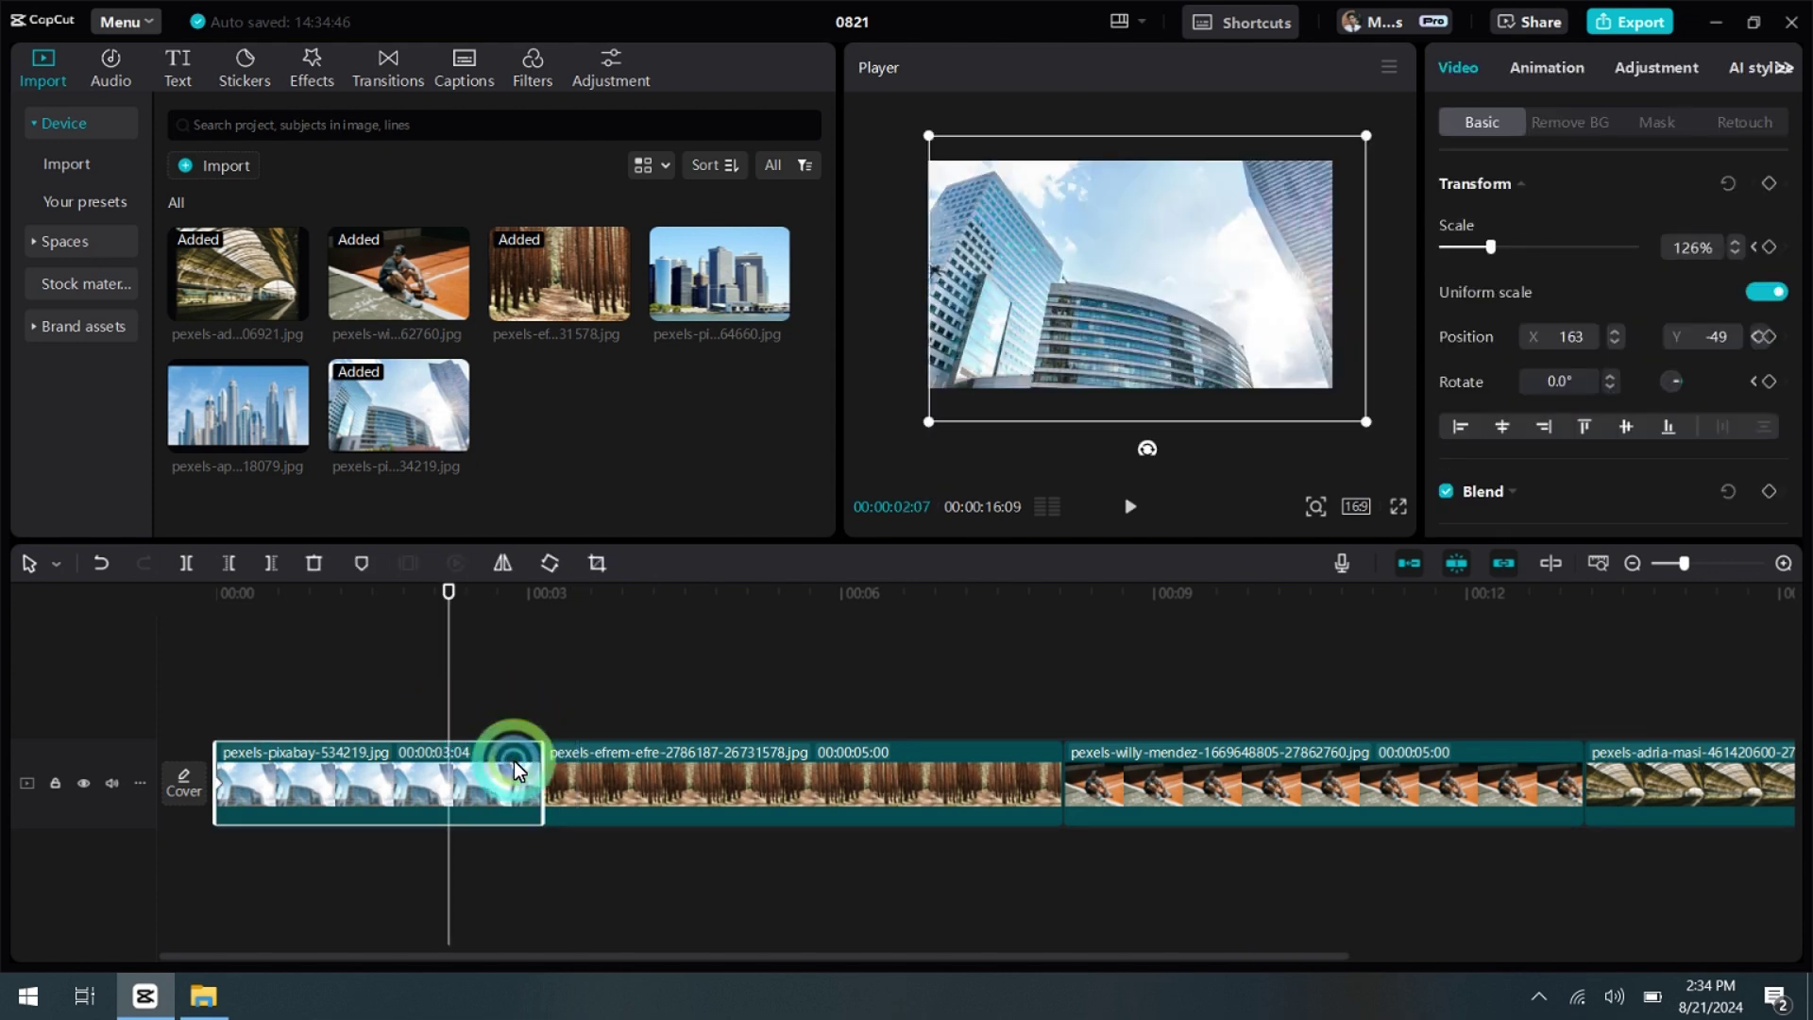
click(1125, 513)
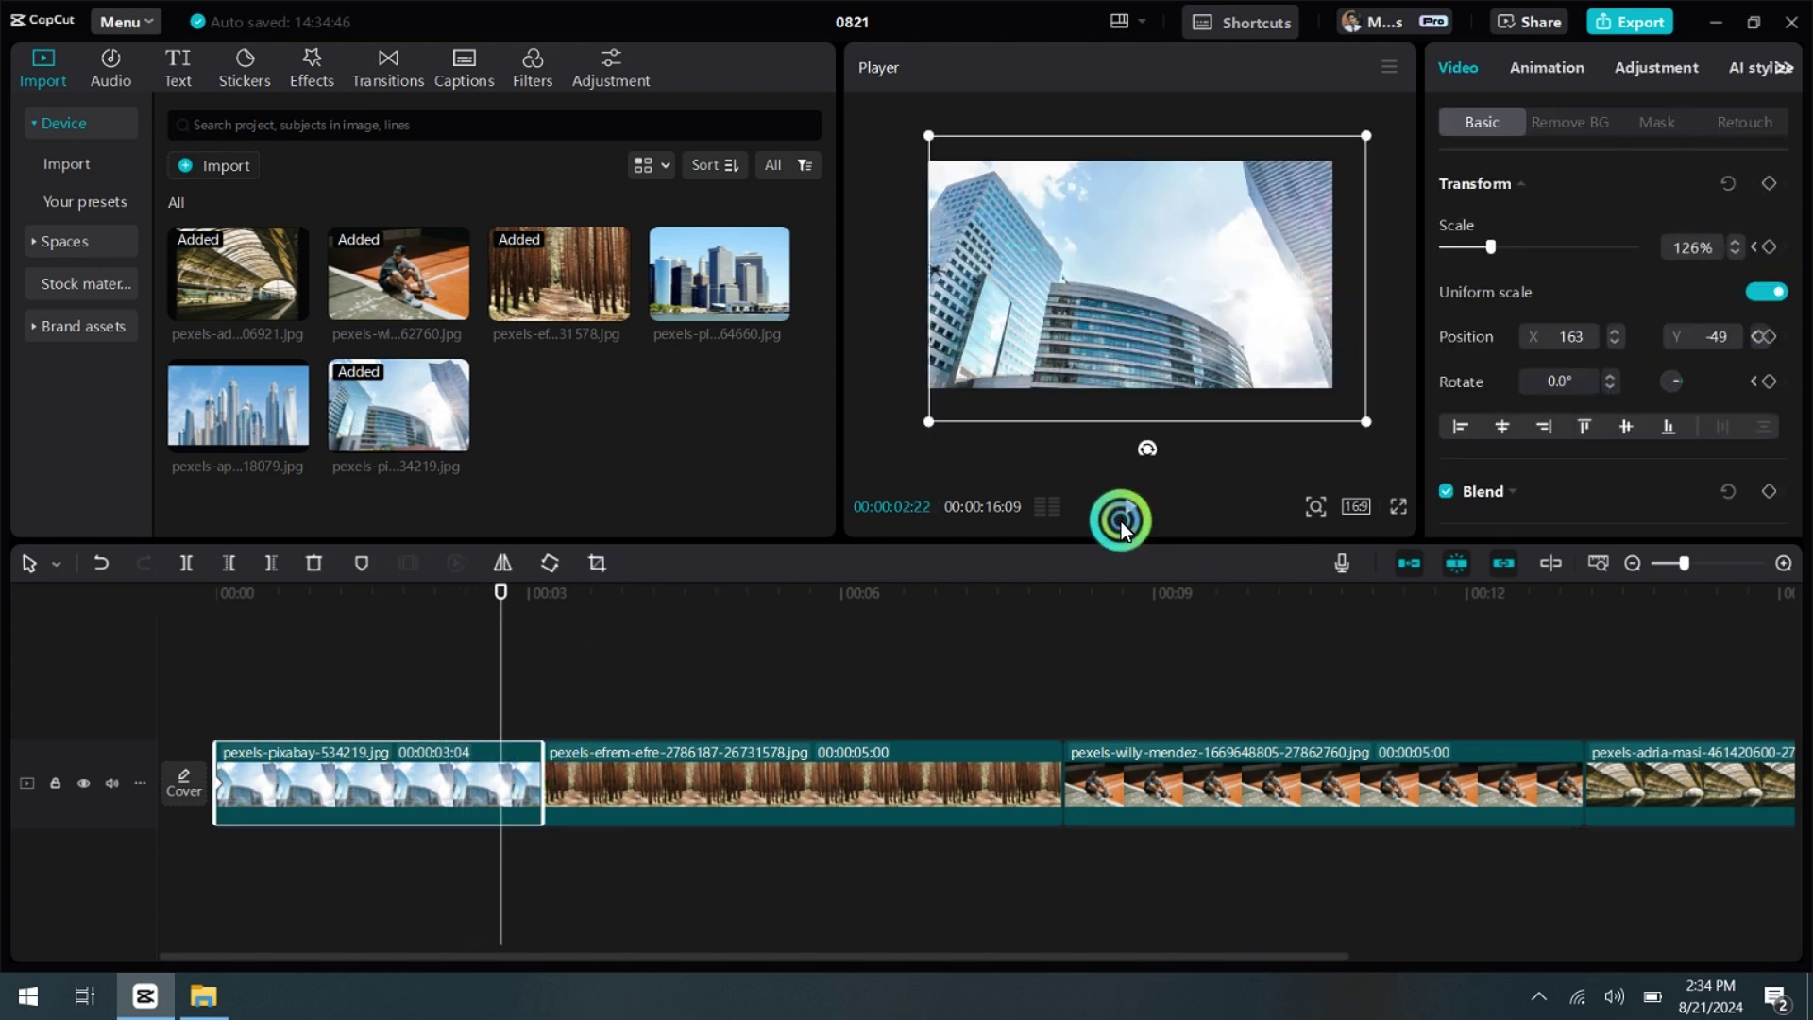
Step: Add a Transform keyframe at 00:00:02:28 in the first clip and move the photo leftward and slightly down within the frame
click(515, 671)
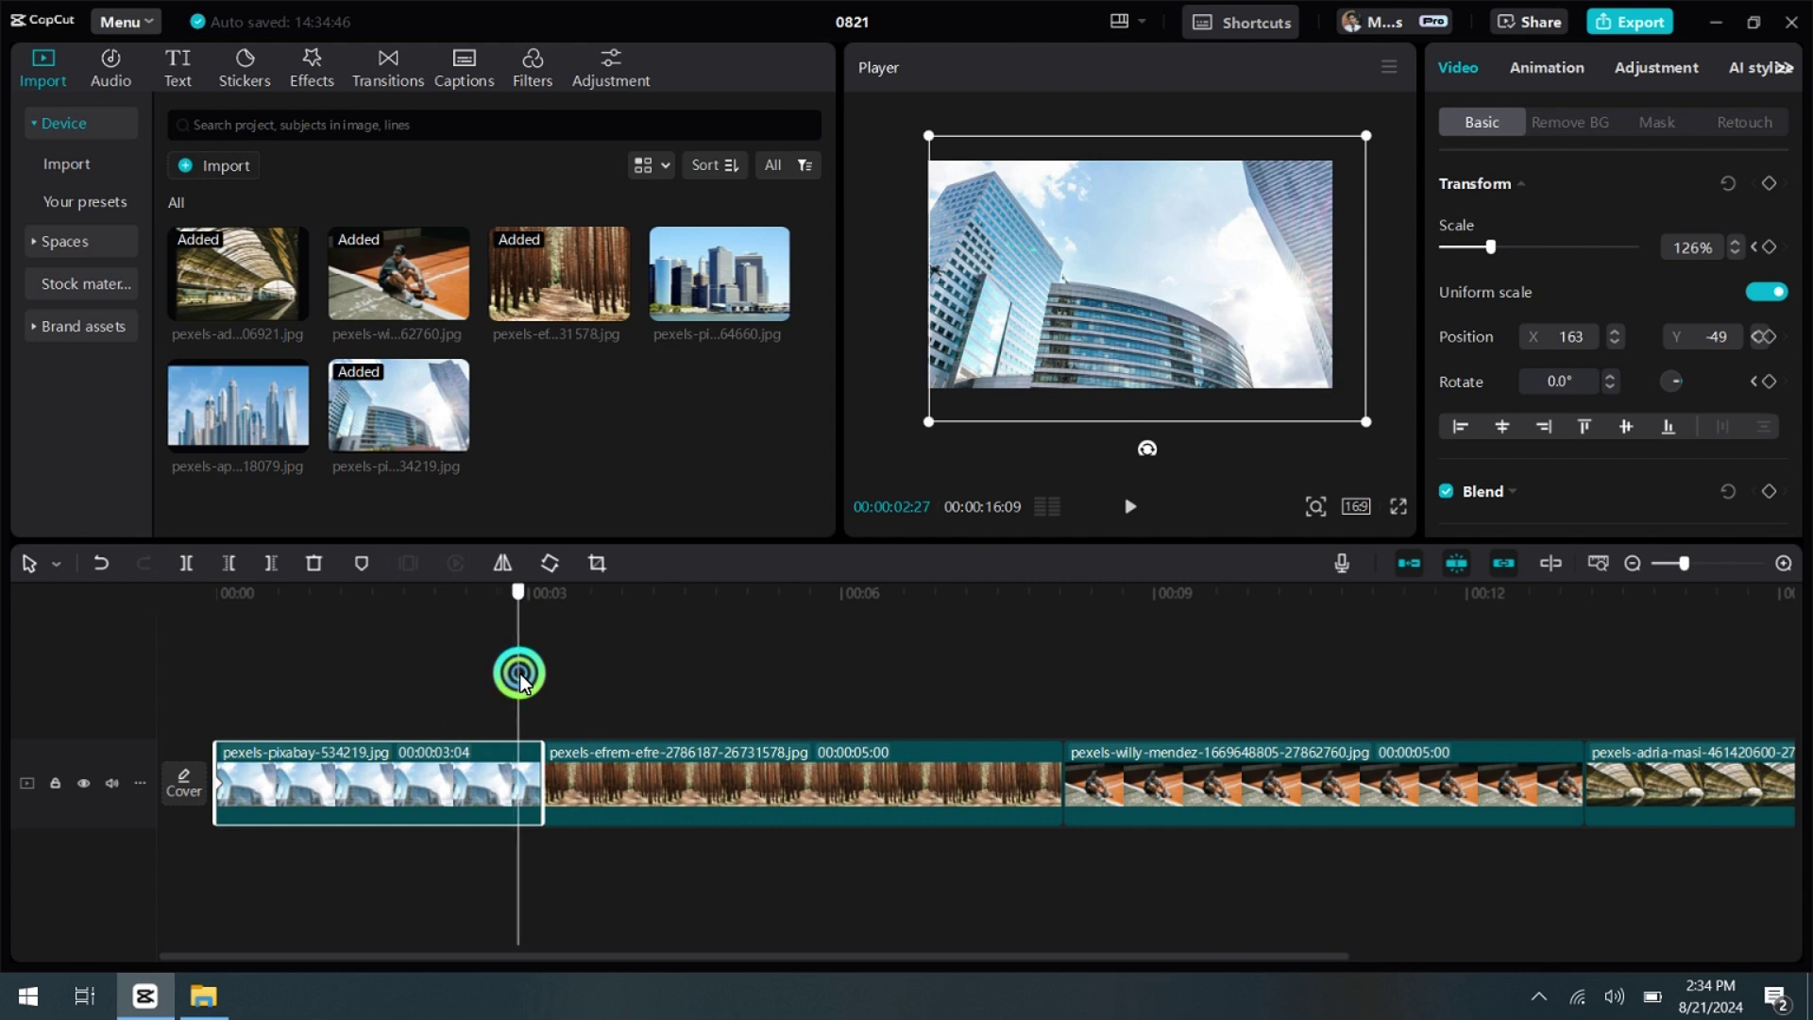
click(1770, 185)
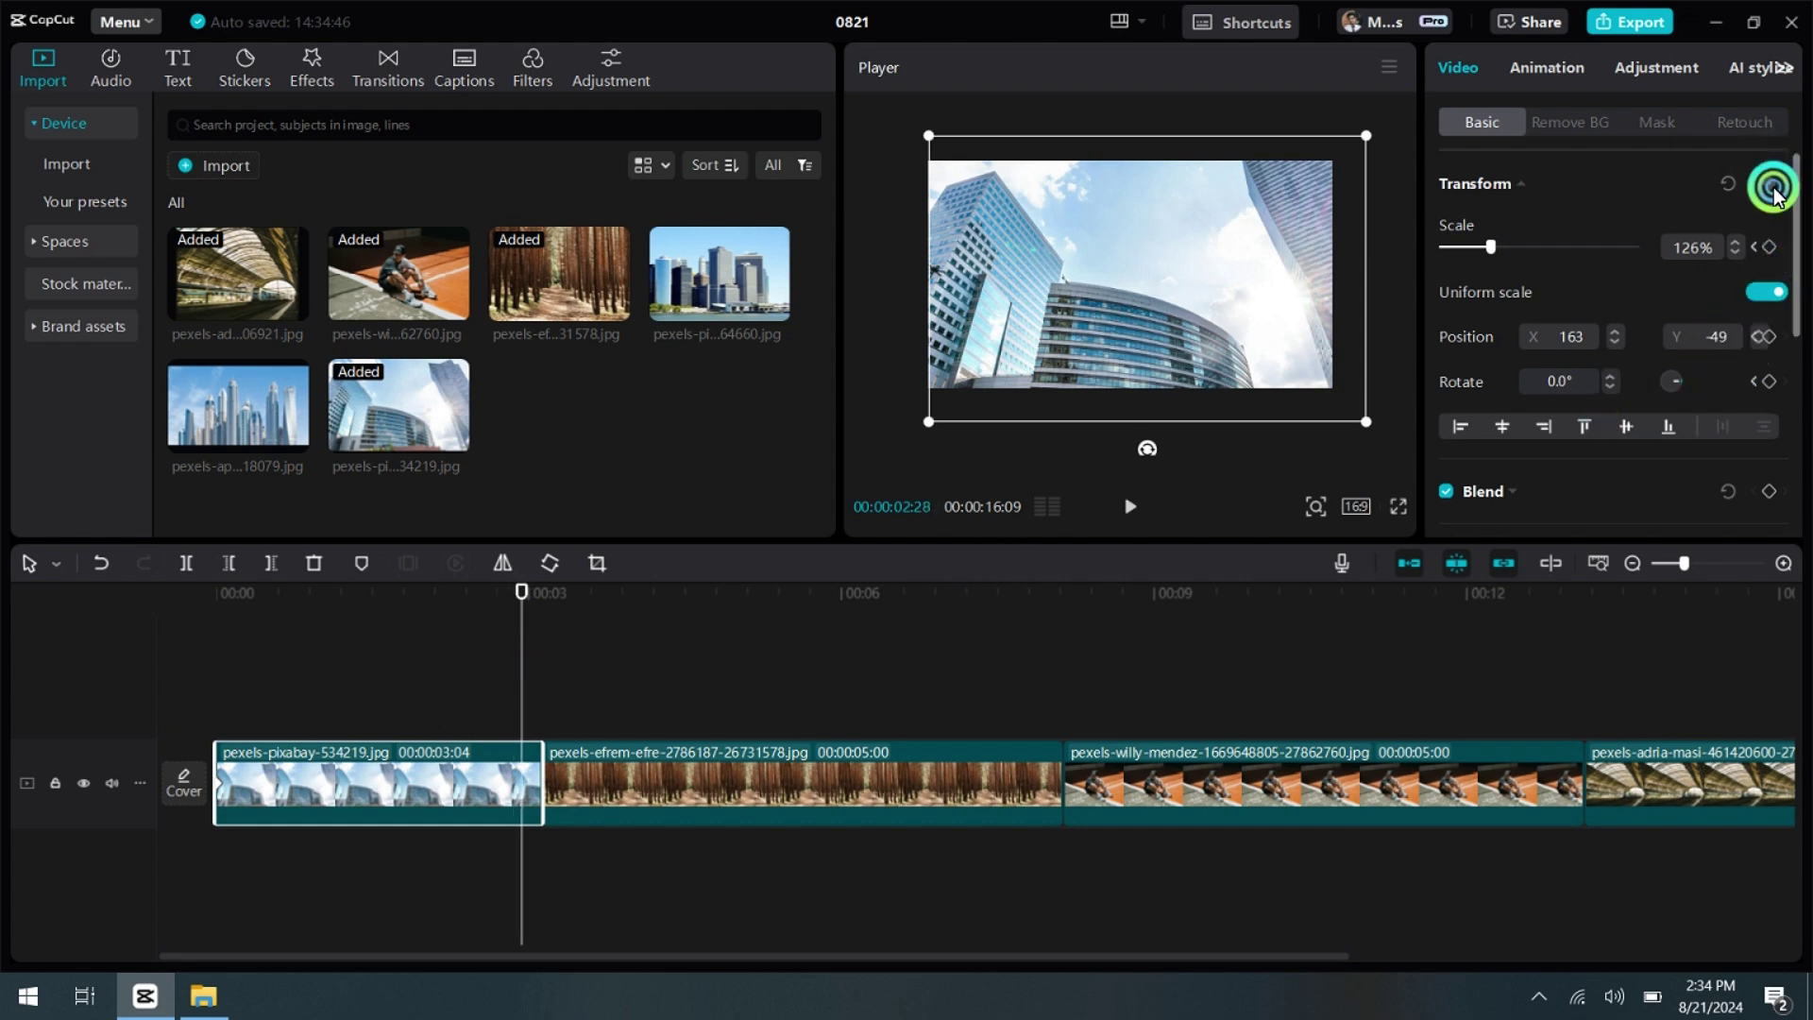
drag(1328, 259, 1254, 282)
Step: Play the first clip from its beginning to check the panning motion up to about three seconds
click(352, 621)
click(166, 627)
click(1199, 466)
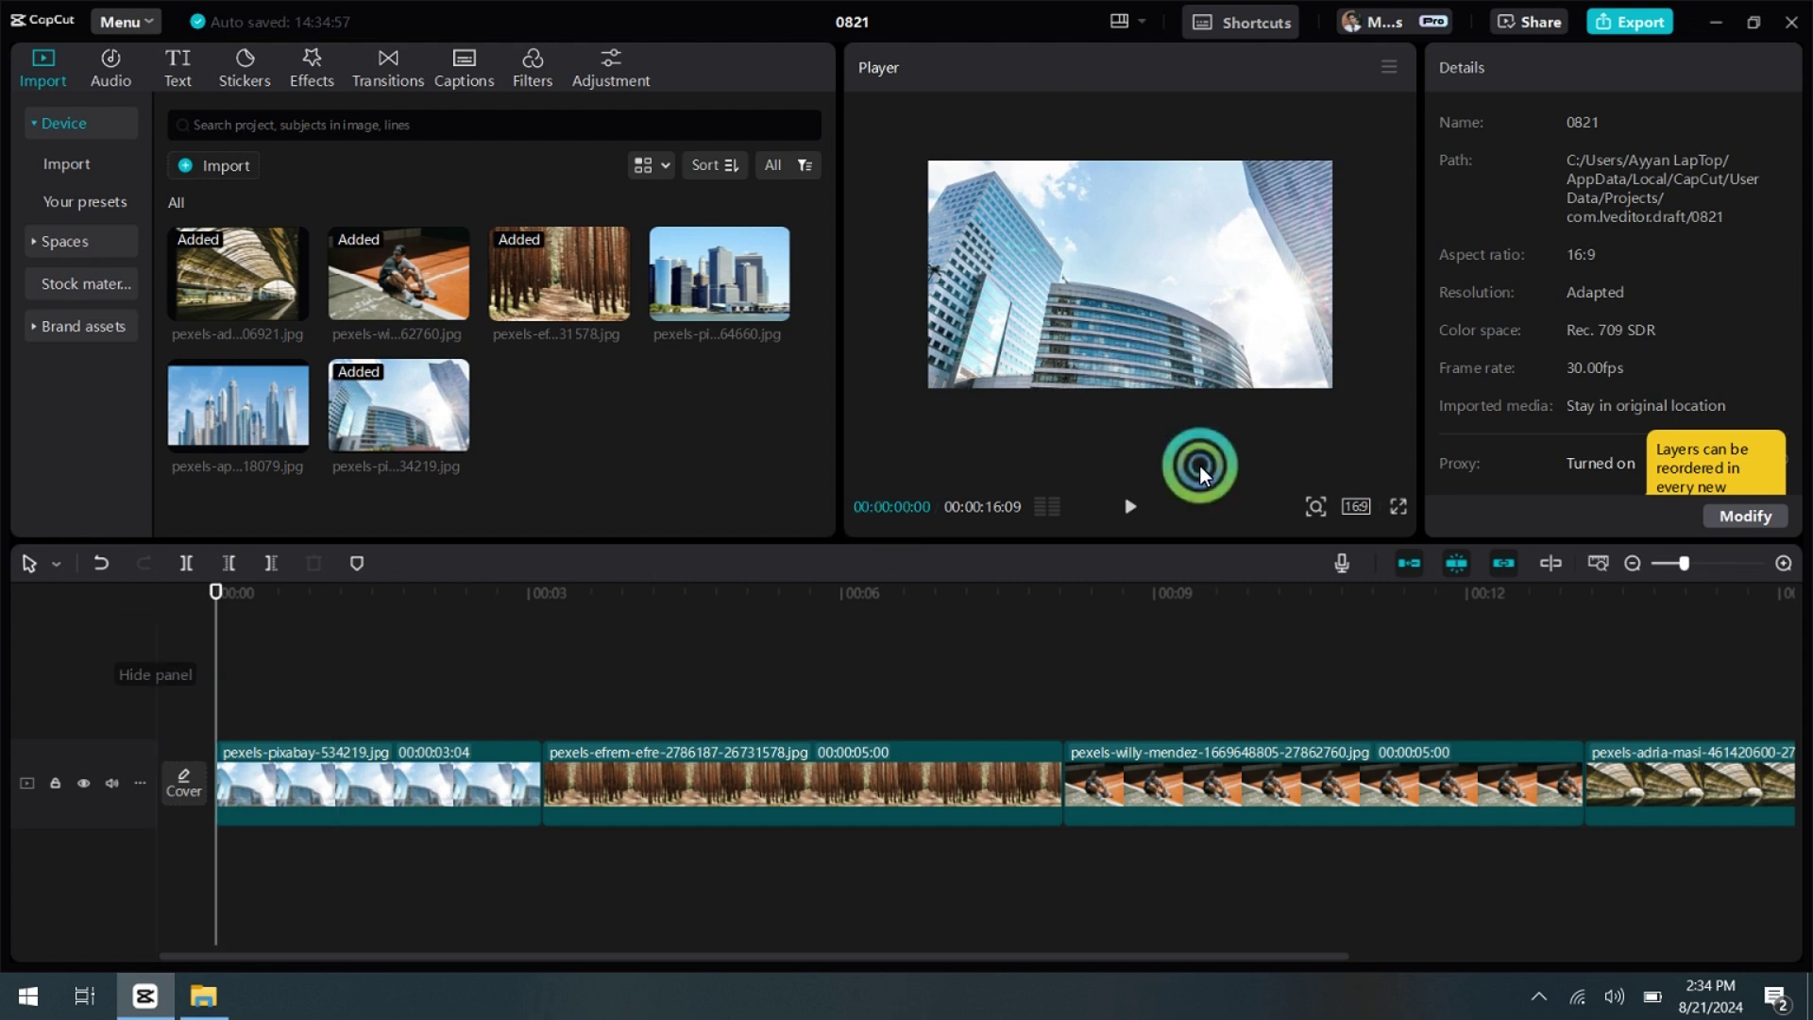
click(1142, 504)
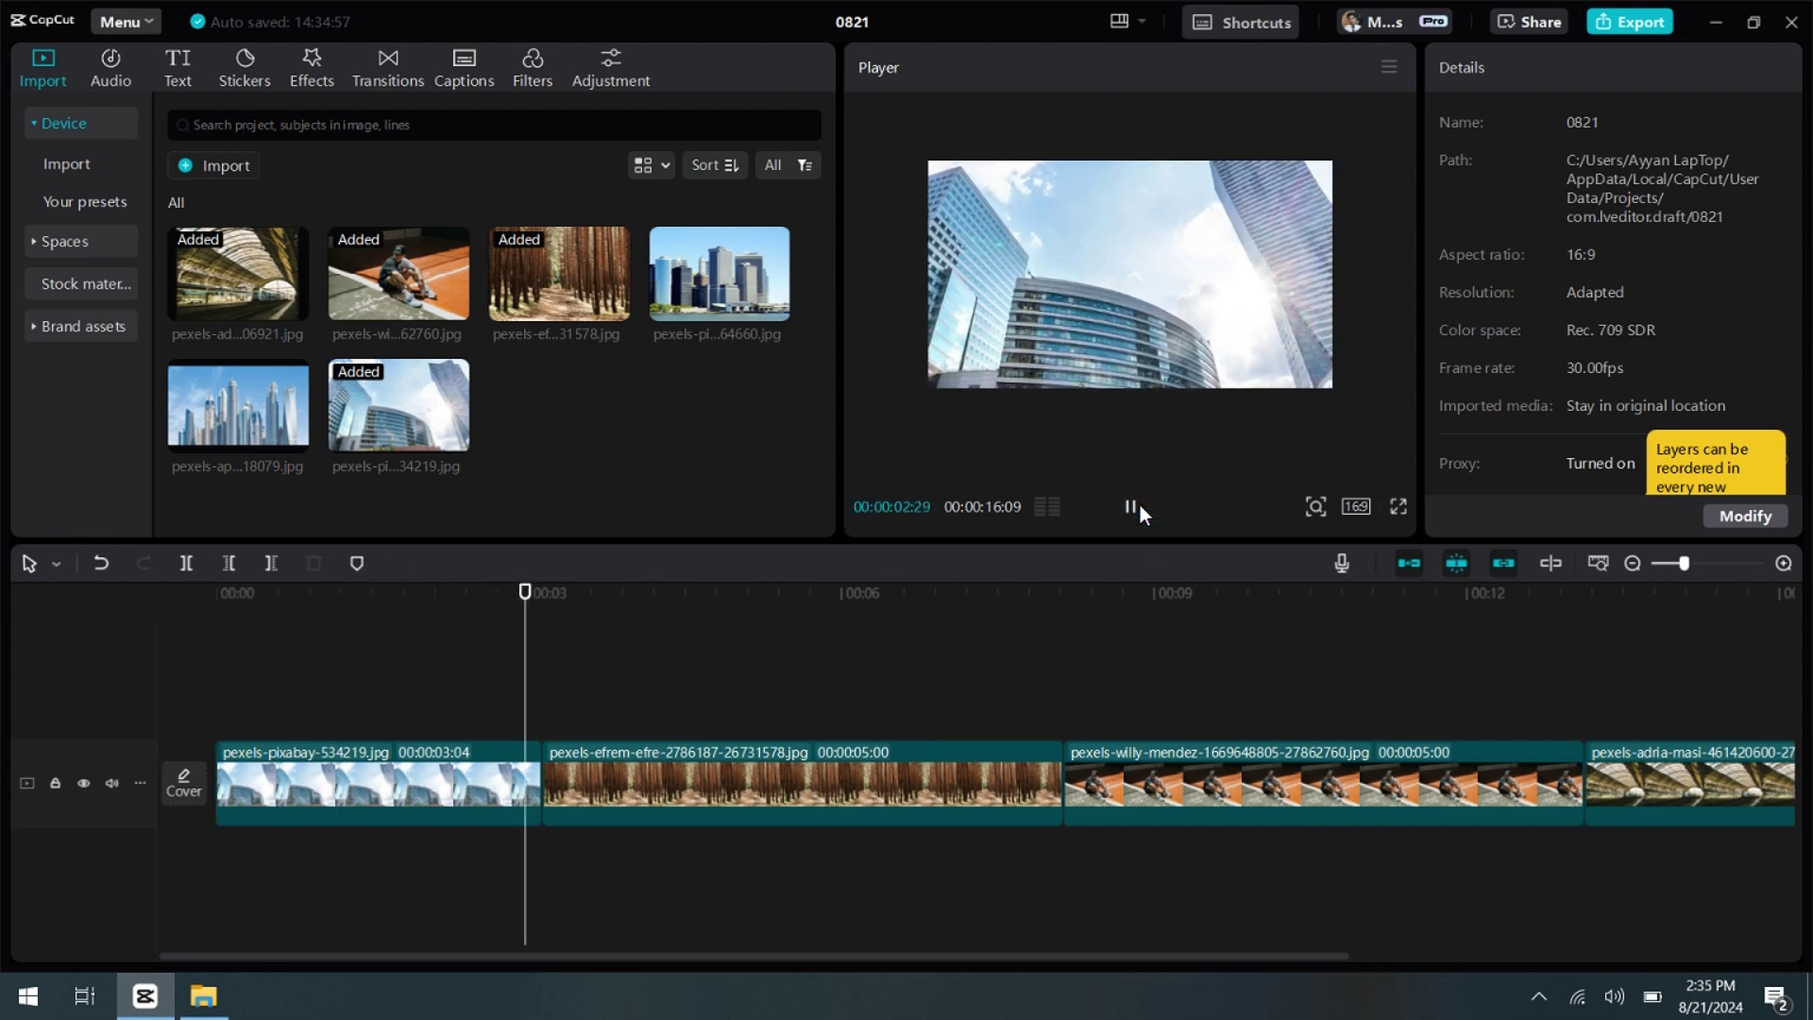
click(1139, 502)
Step: Add the Inhale transition between the first and second clips, accepting duplicate frames for the transition
click(531, 717)
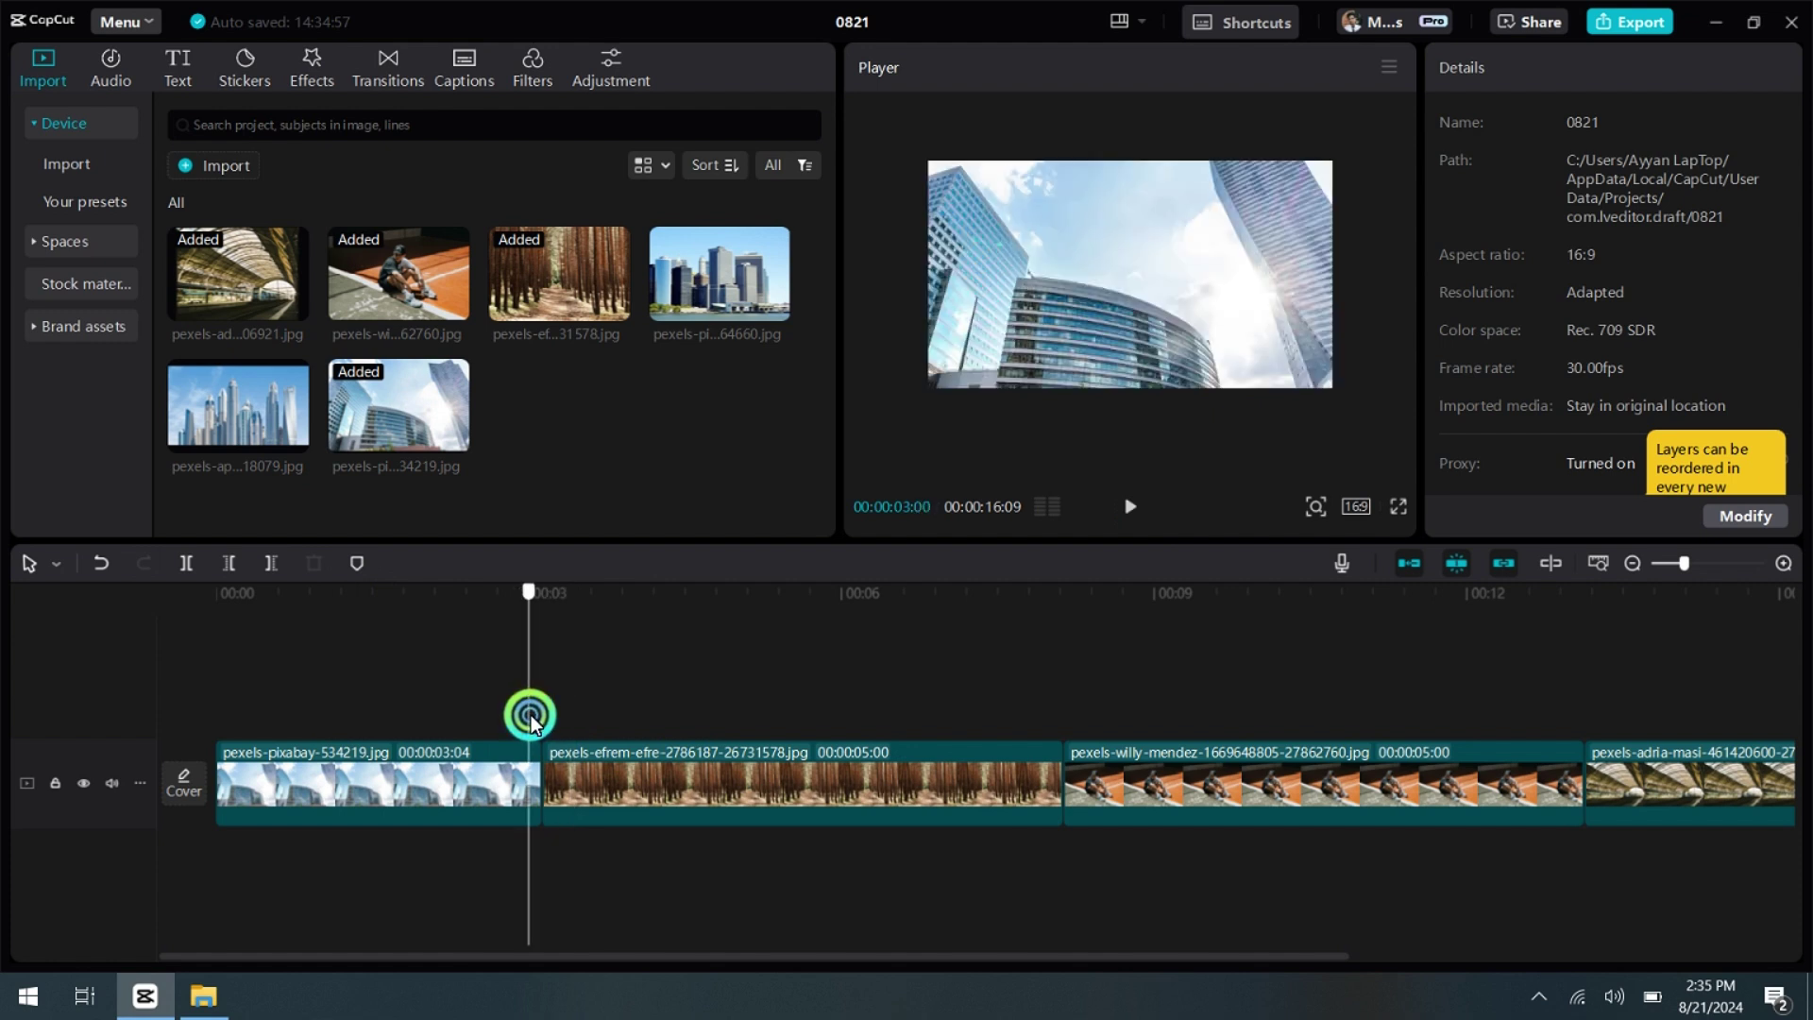
click(542, 717)
click(529, 717)
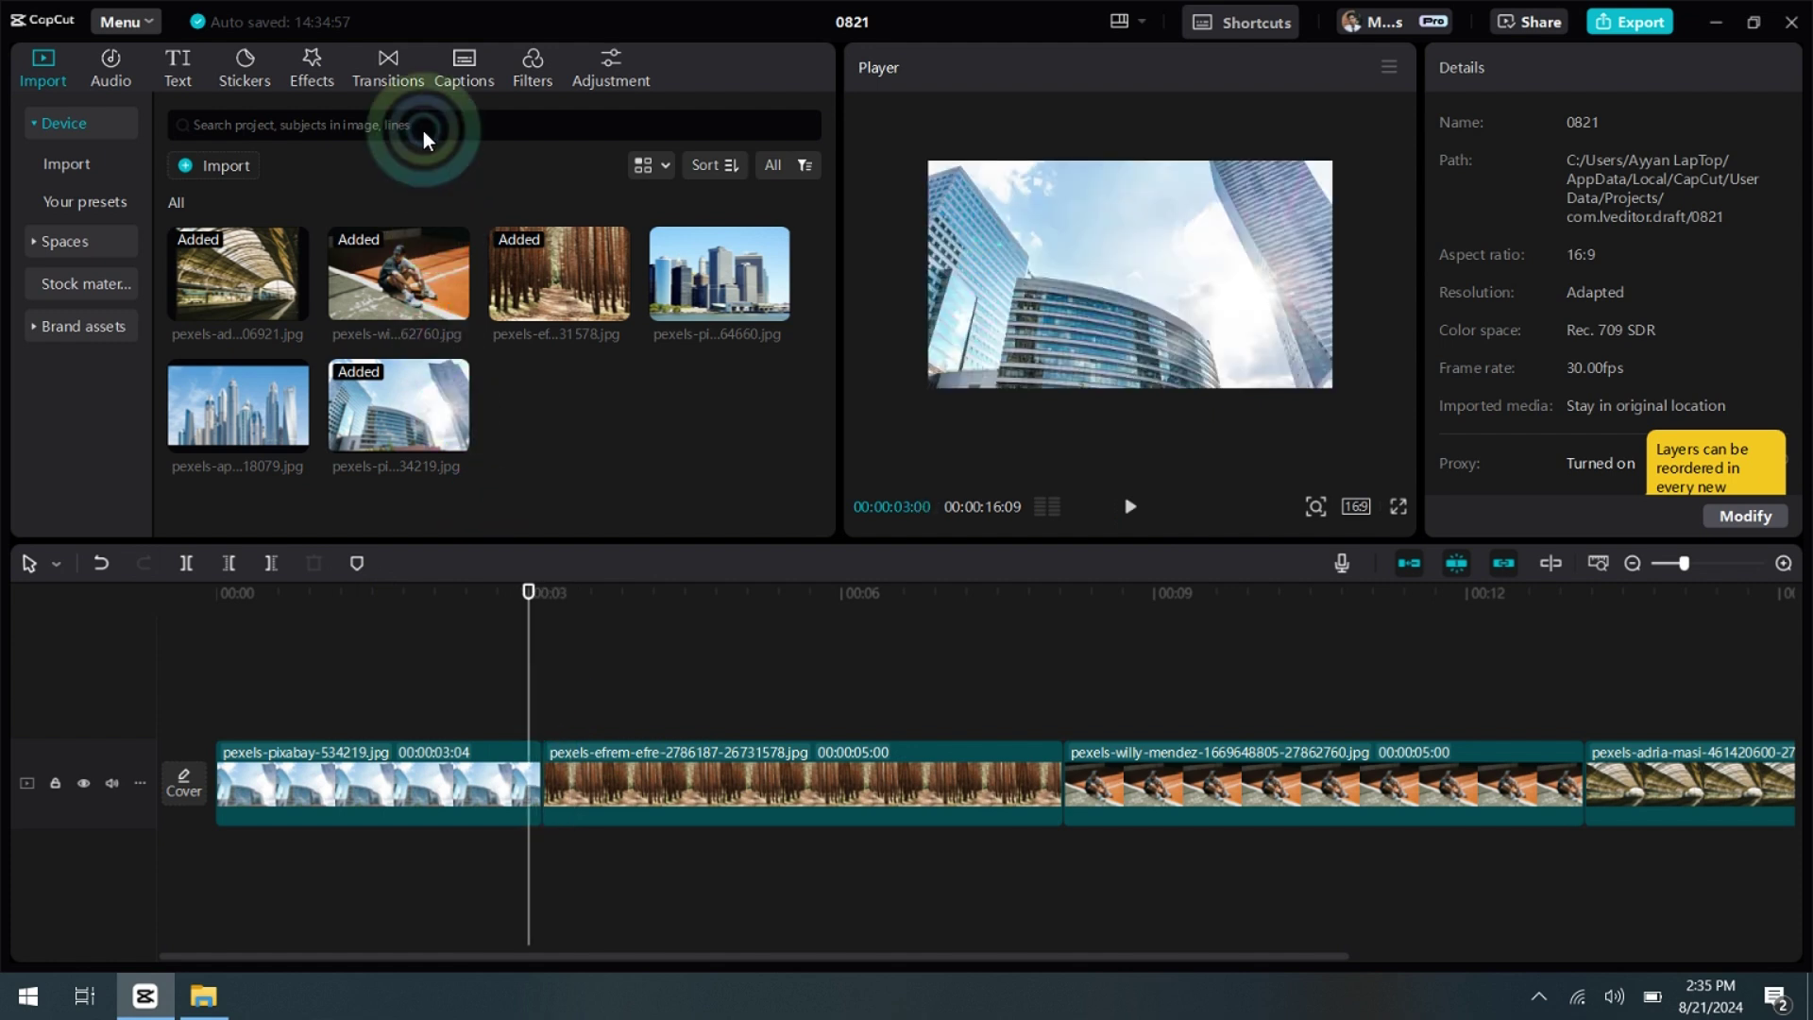
click(403, 91)
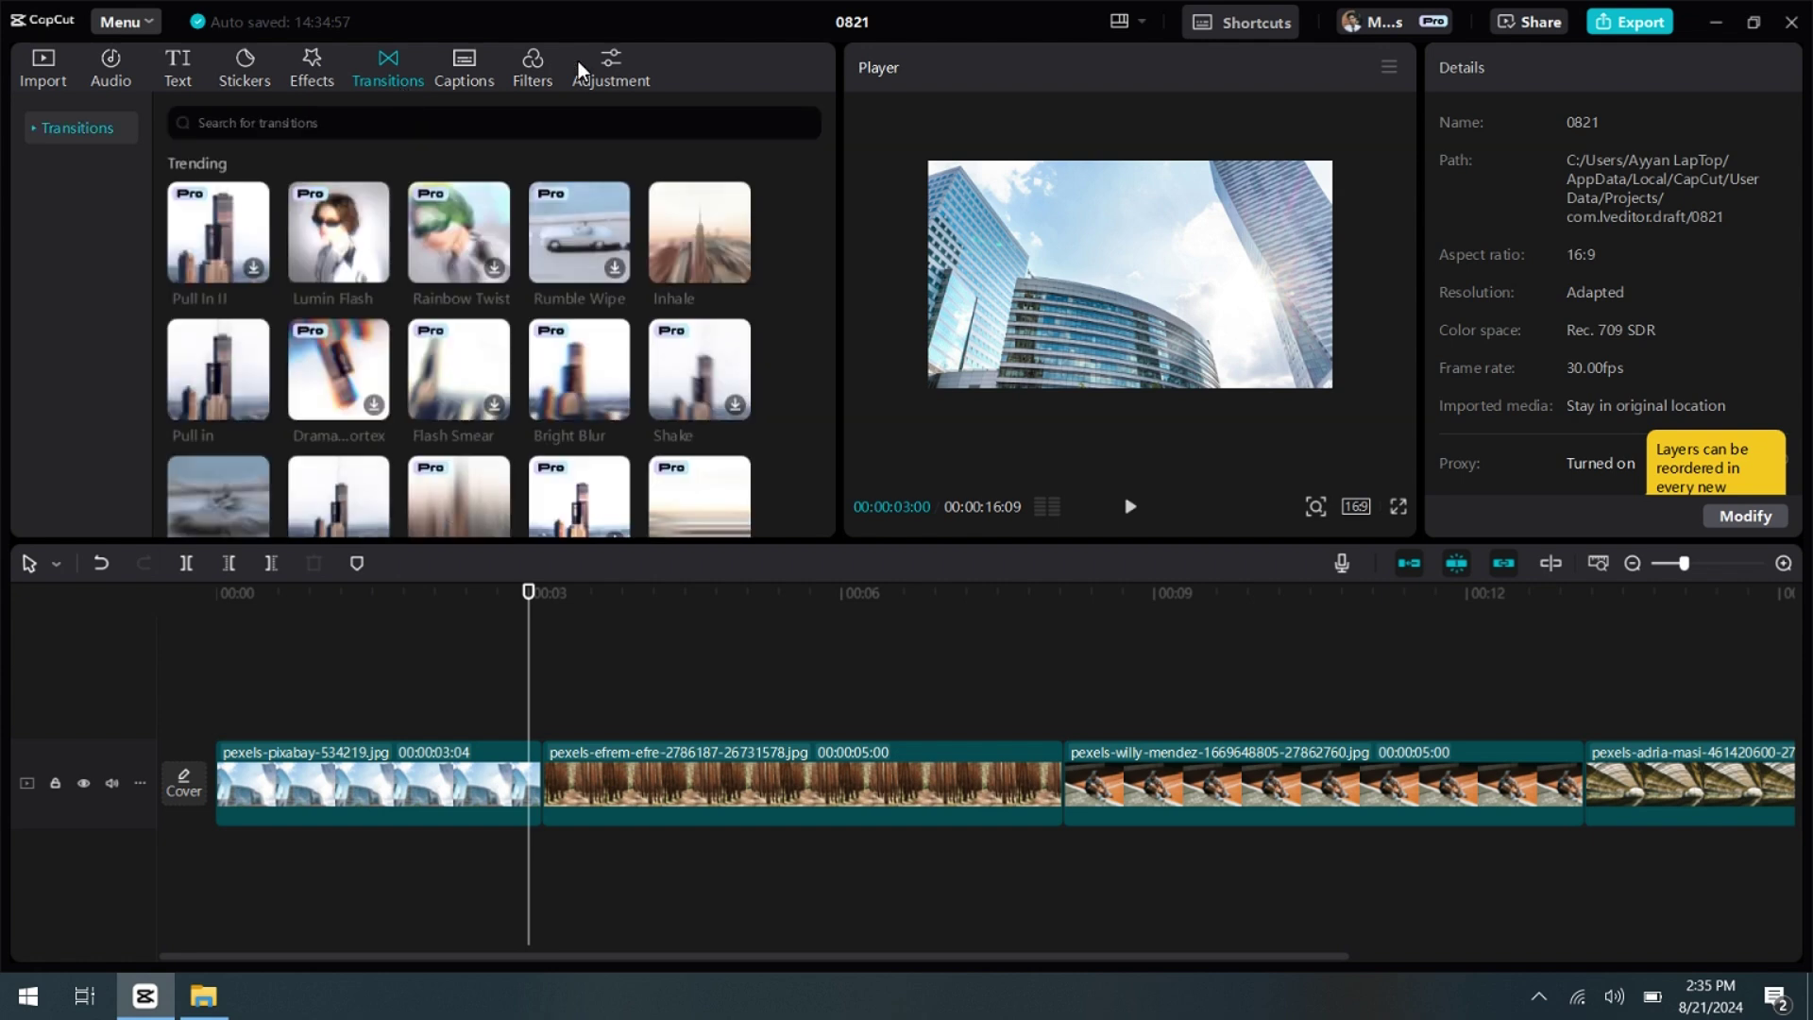
click(735, 270)
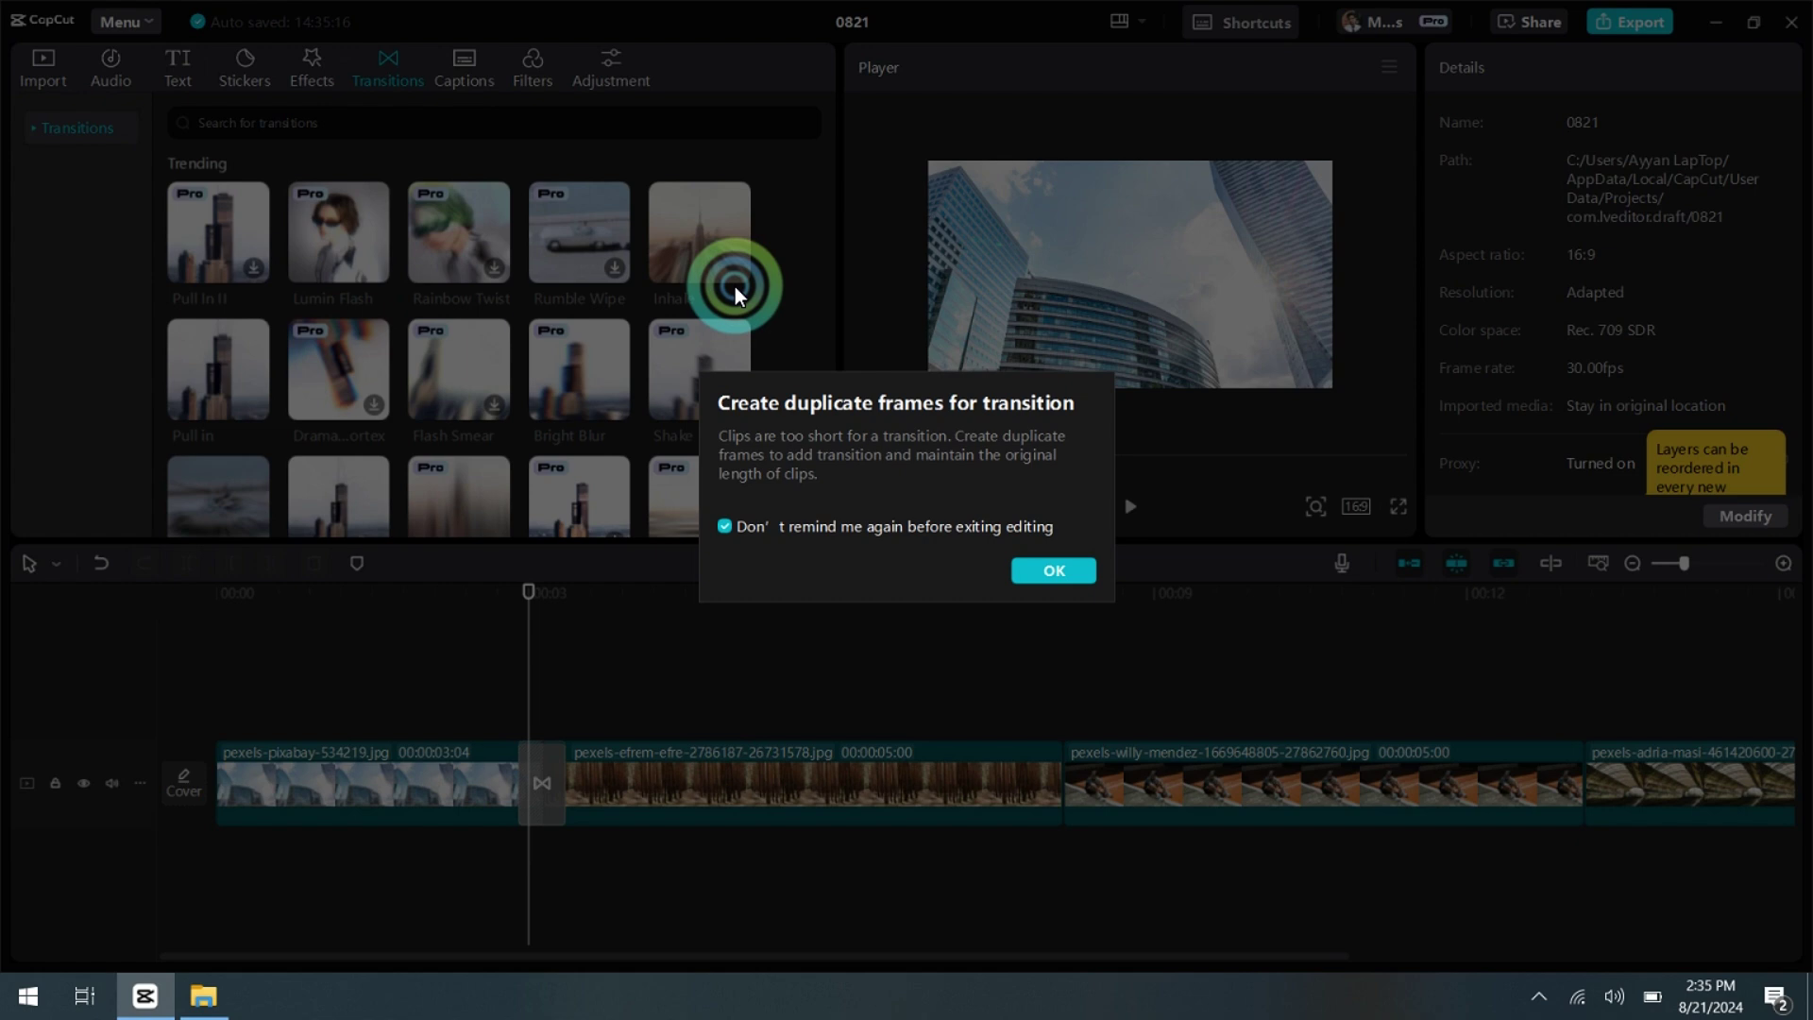
click(1022, 571)
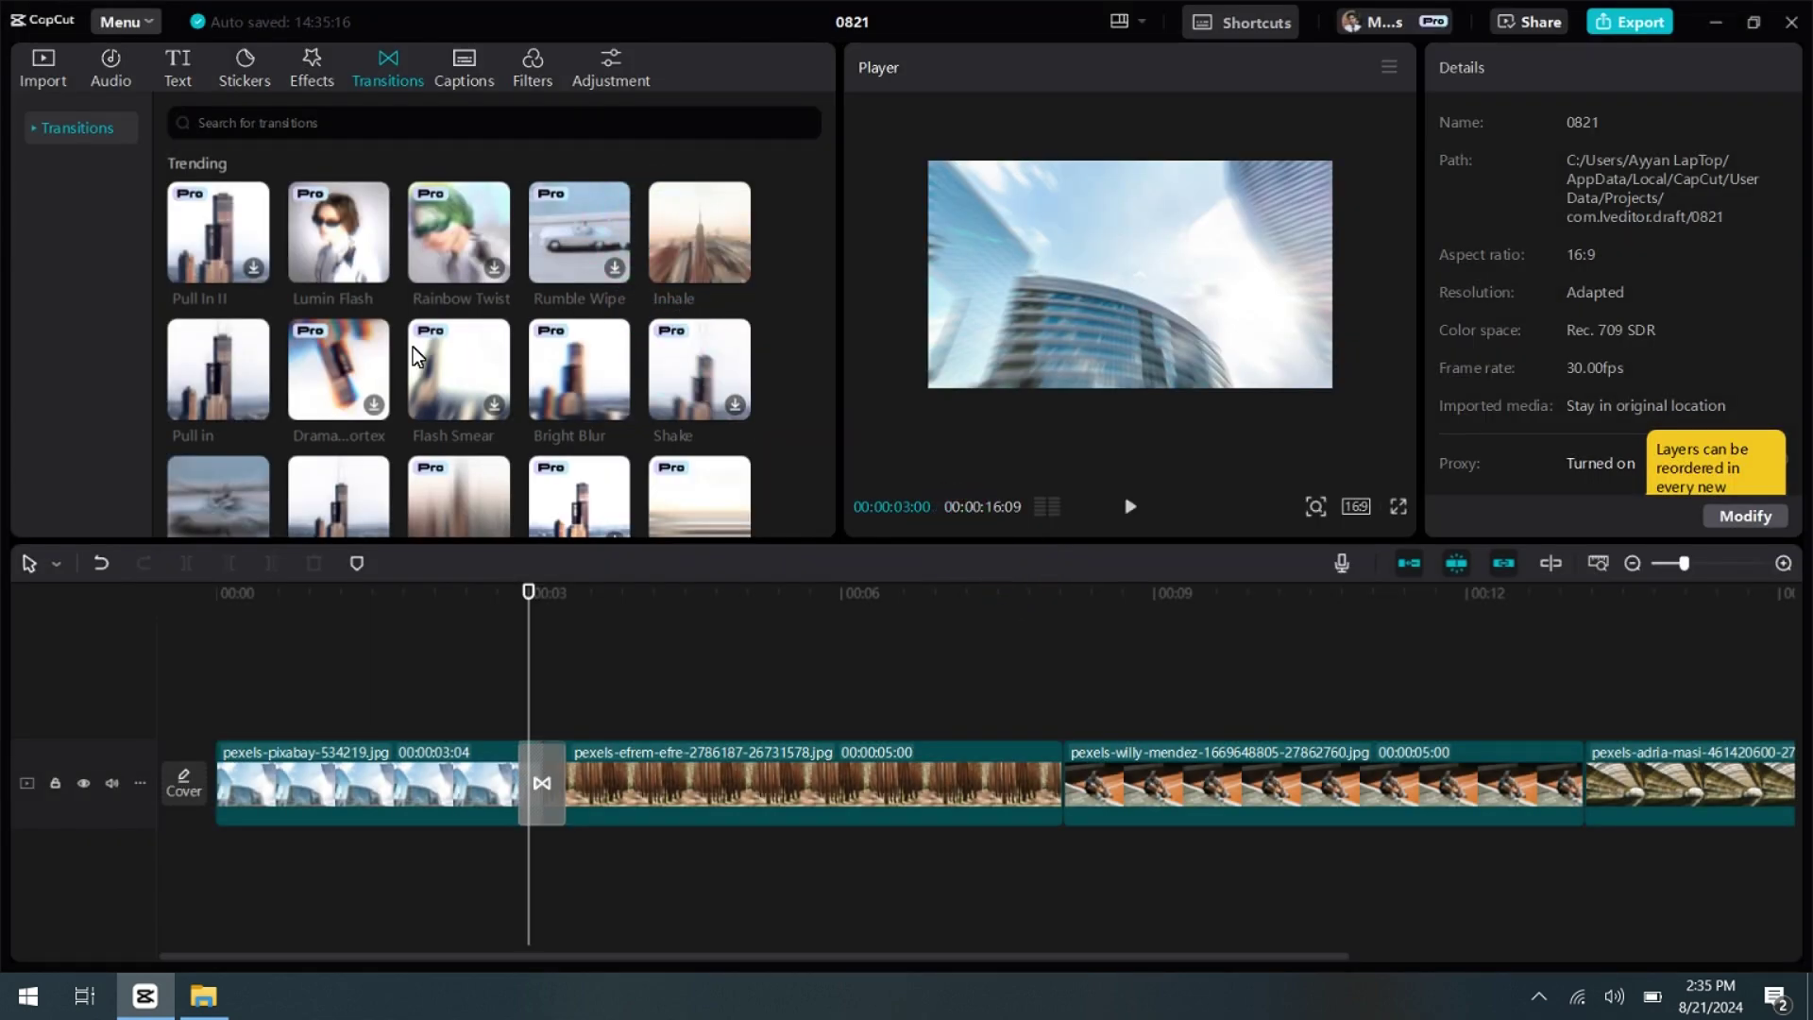
Step: Play and scrub through the join between the first and second clips to check the Inhale transition
click(526, 595)
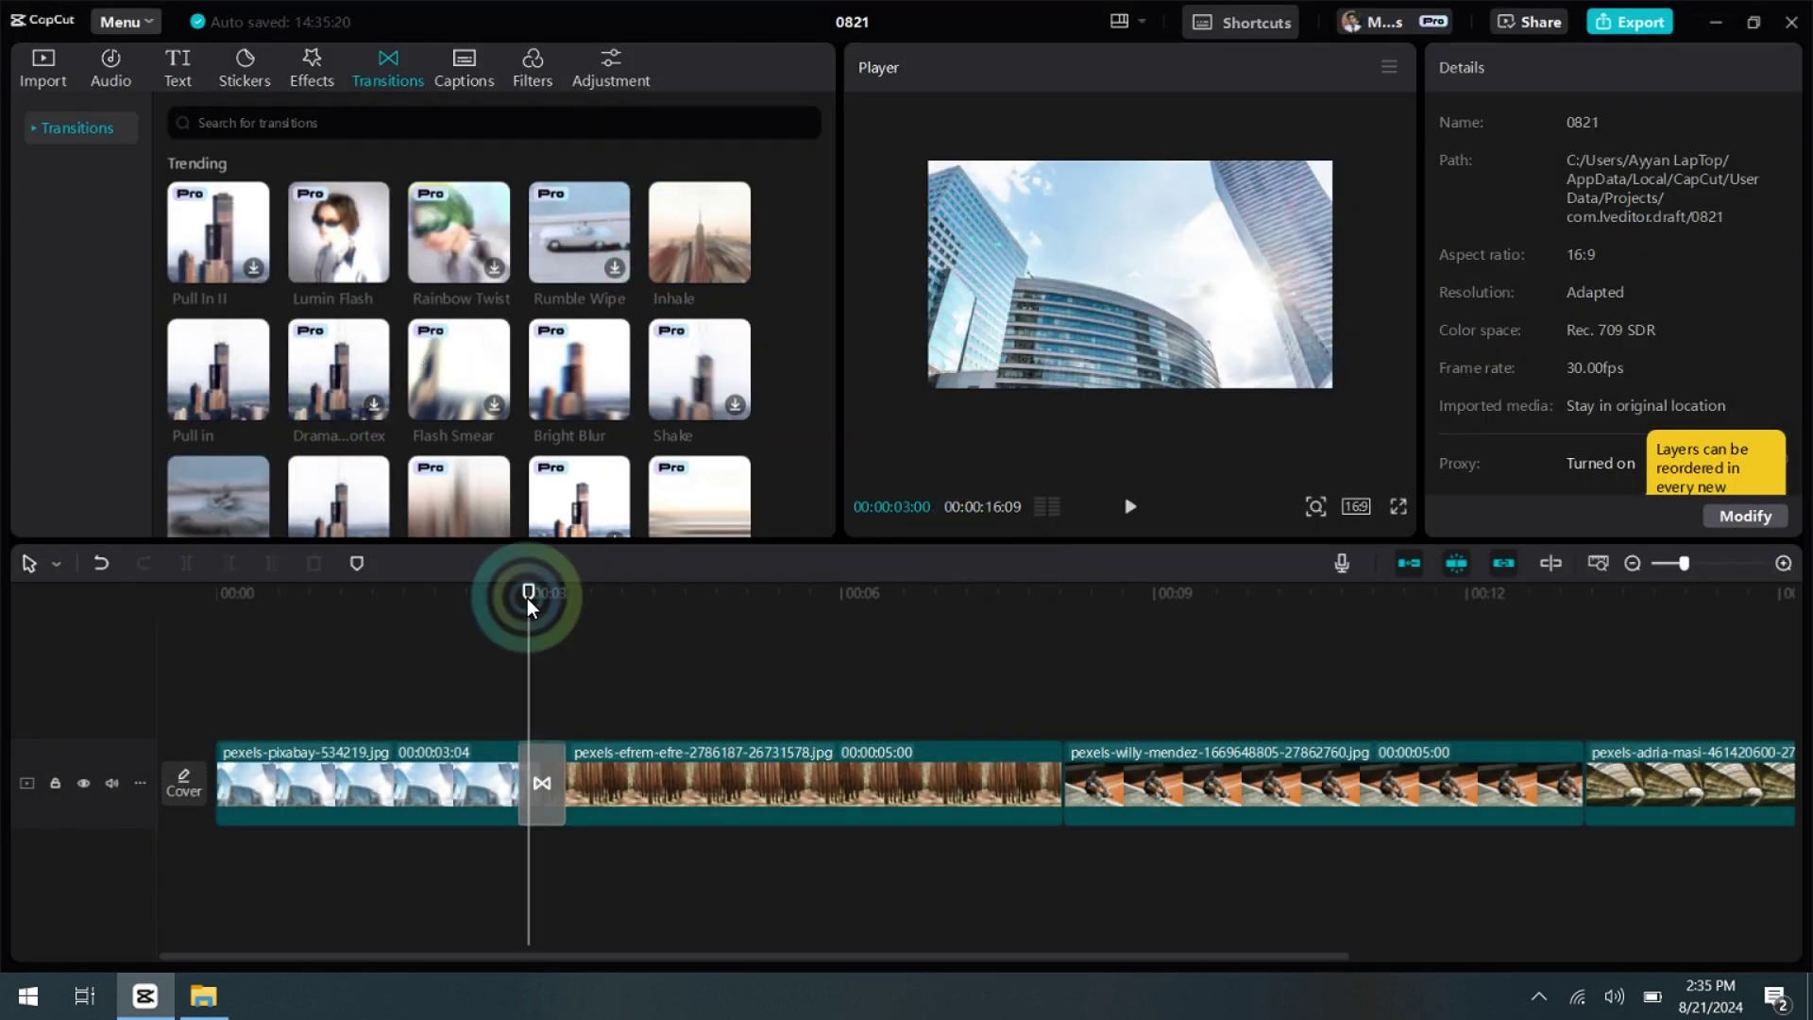
click(510, 654)
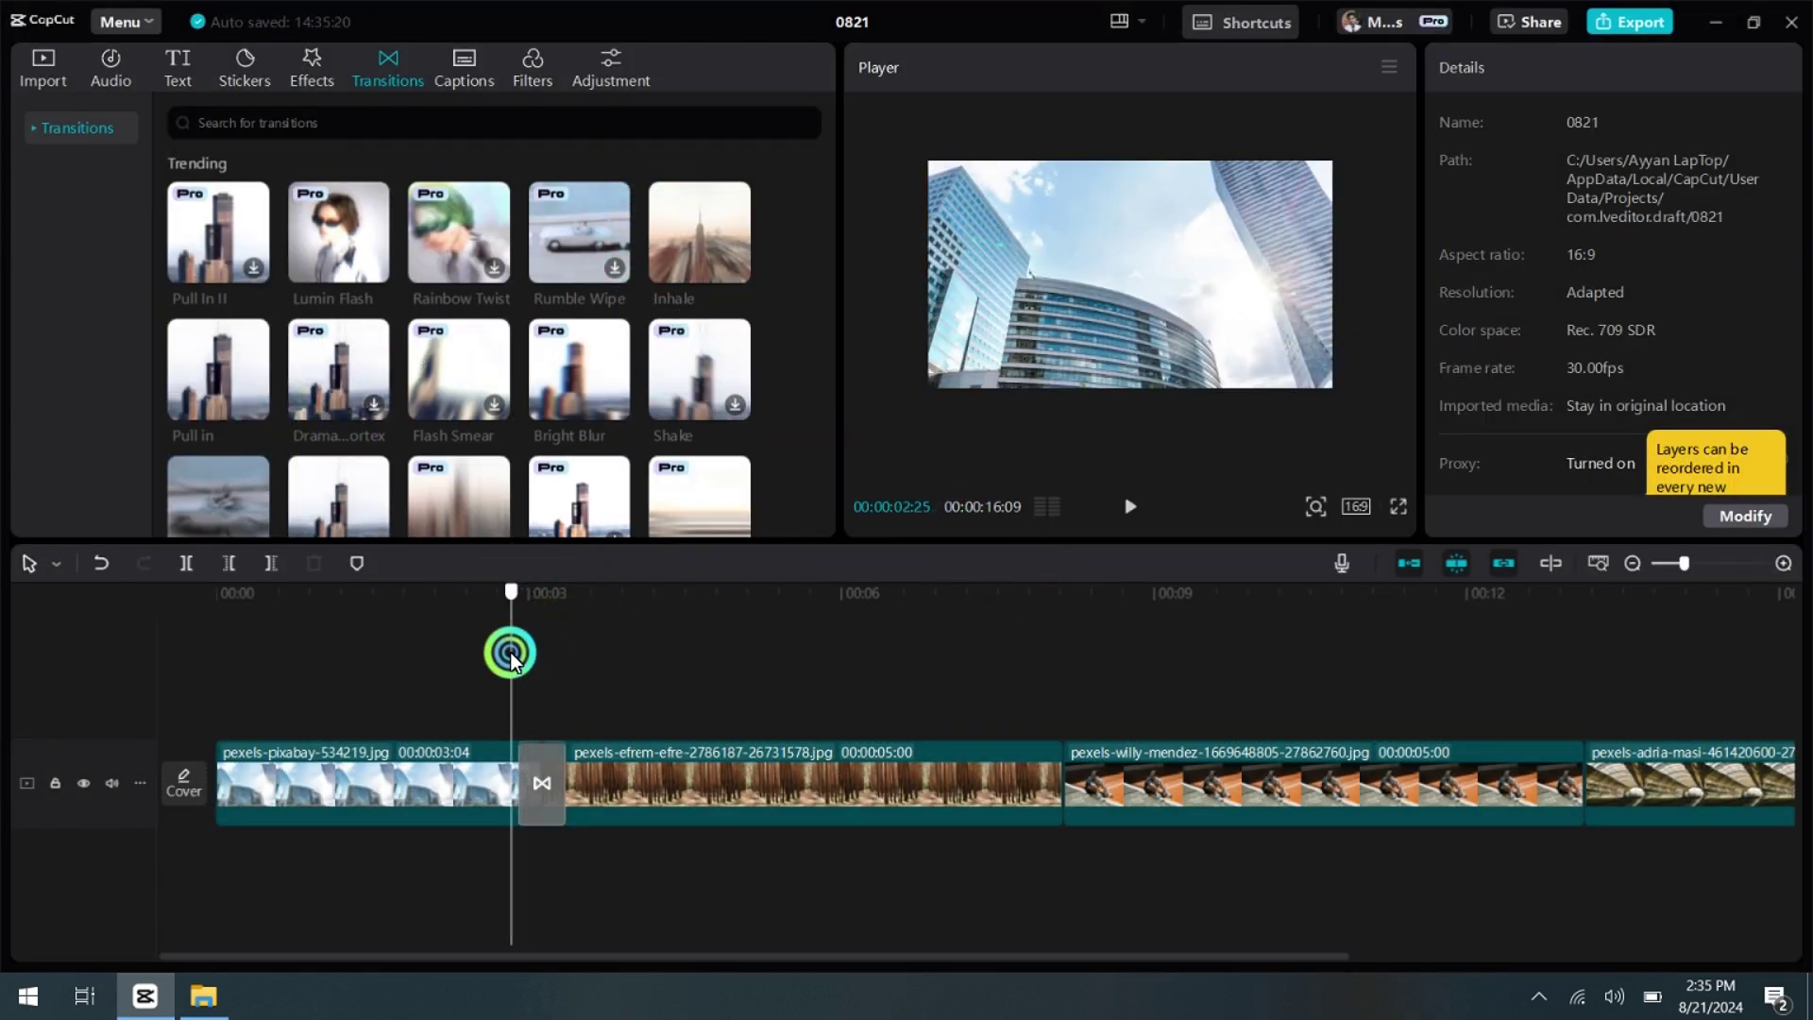
click(1131, 507)
click(1138, 515)
click(688, 627)
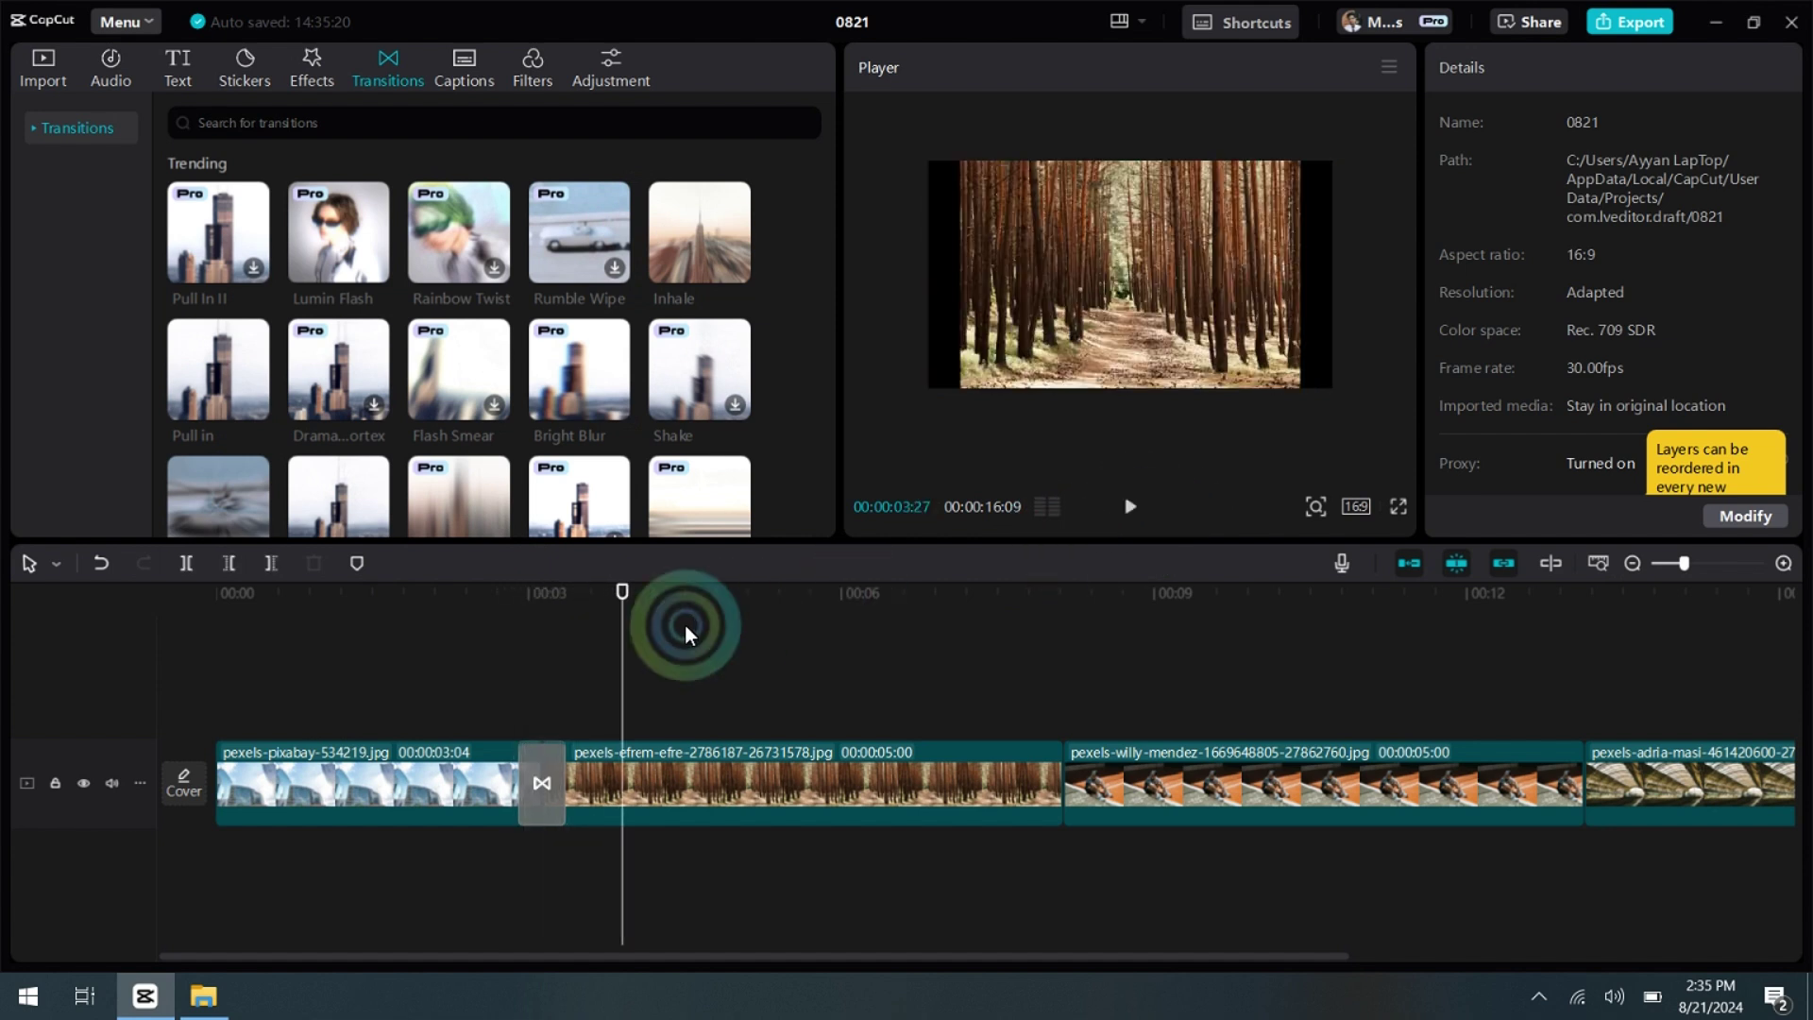
click(506, 668)
click(517, 676)
drag(518, 676, 575, 686)
Step: Add a Transform keyframe at 00:00:03:04 in the second clip and enlarge its forest photo to a scale of 118%
click(648, 755)
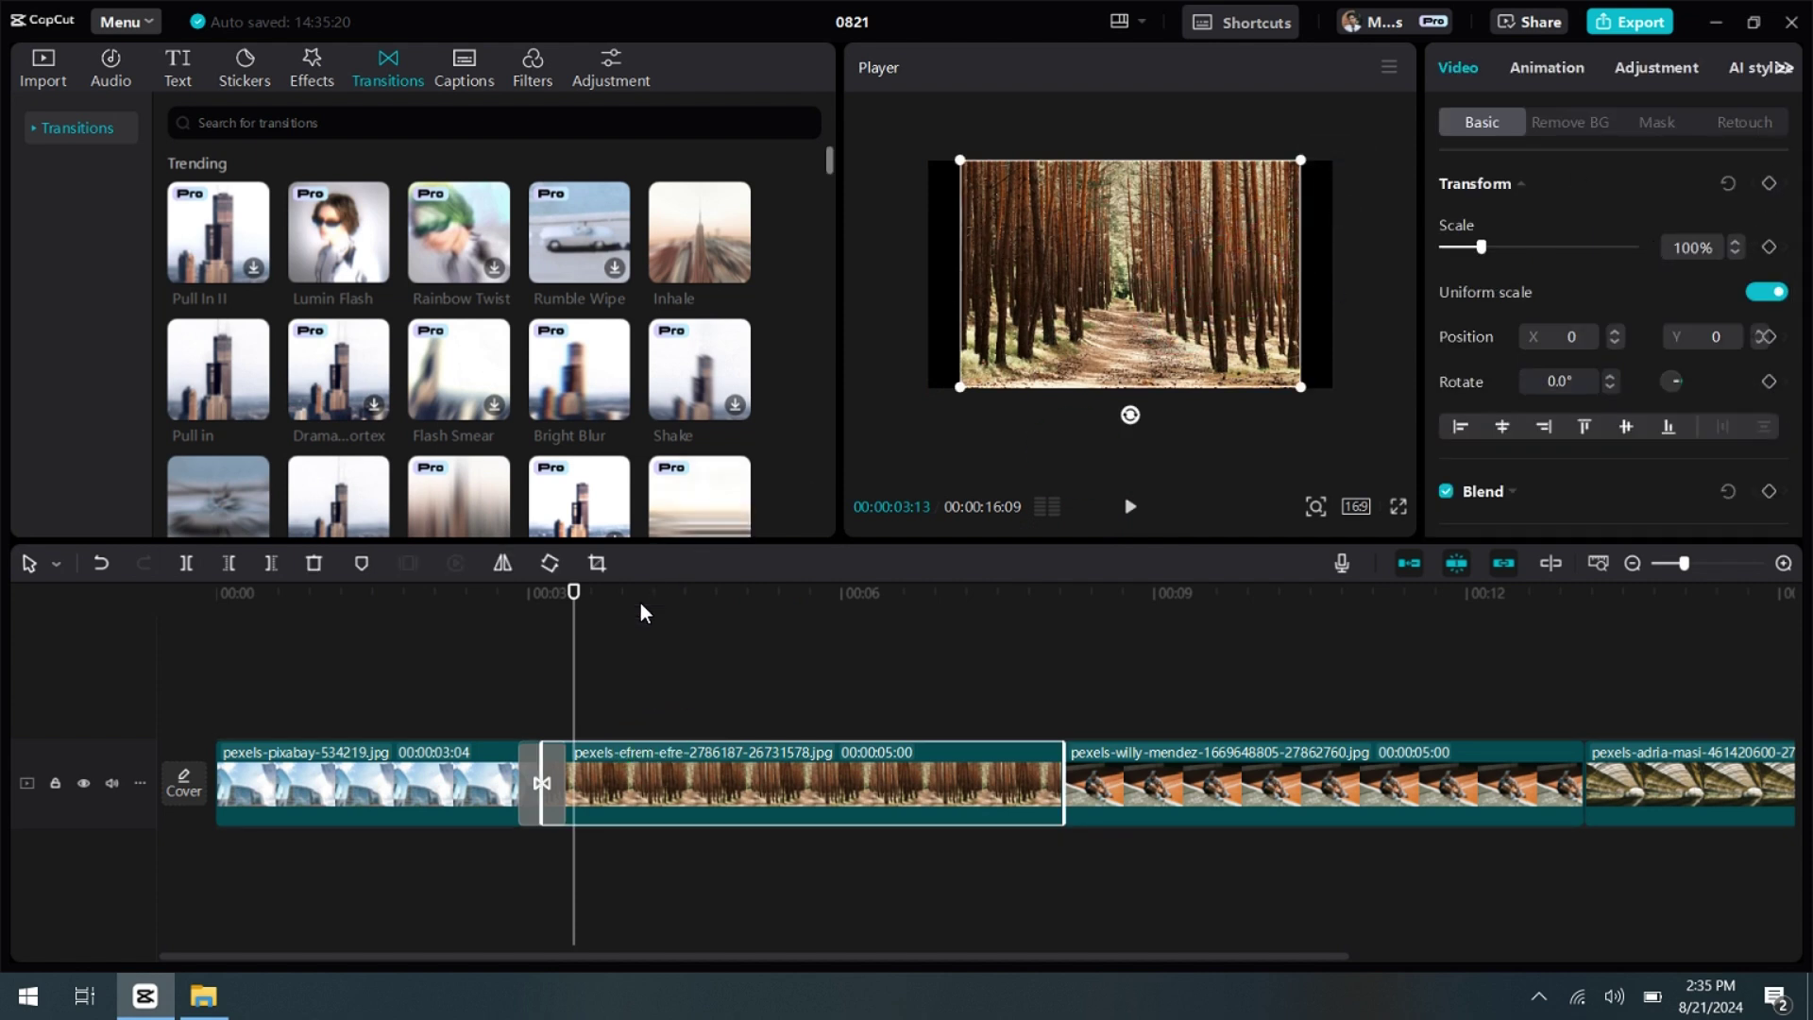
click(542, 669)
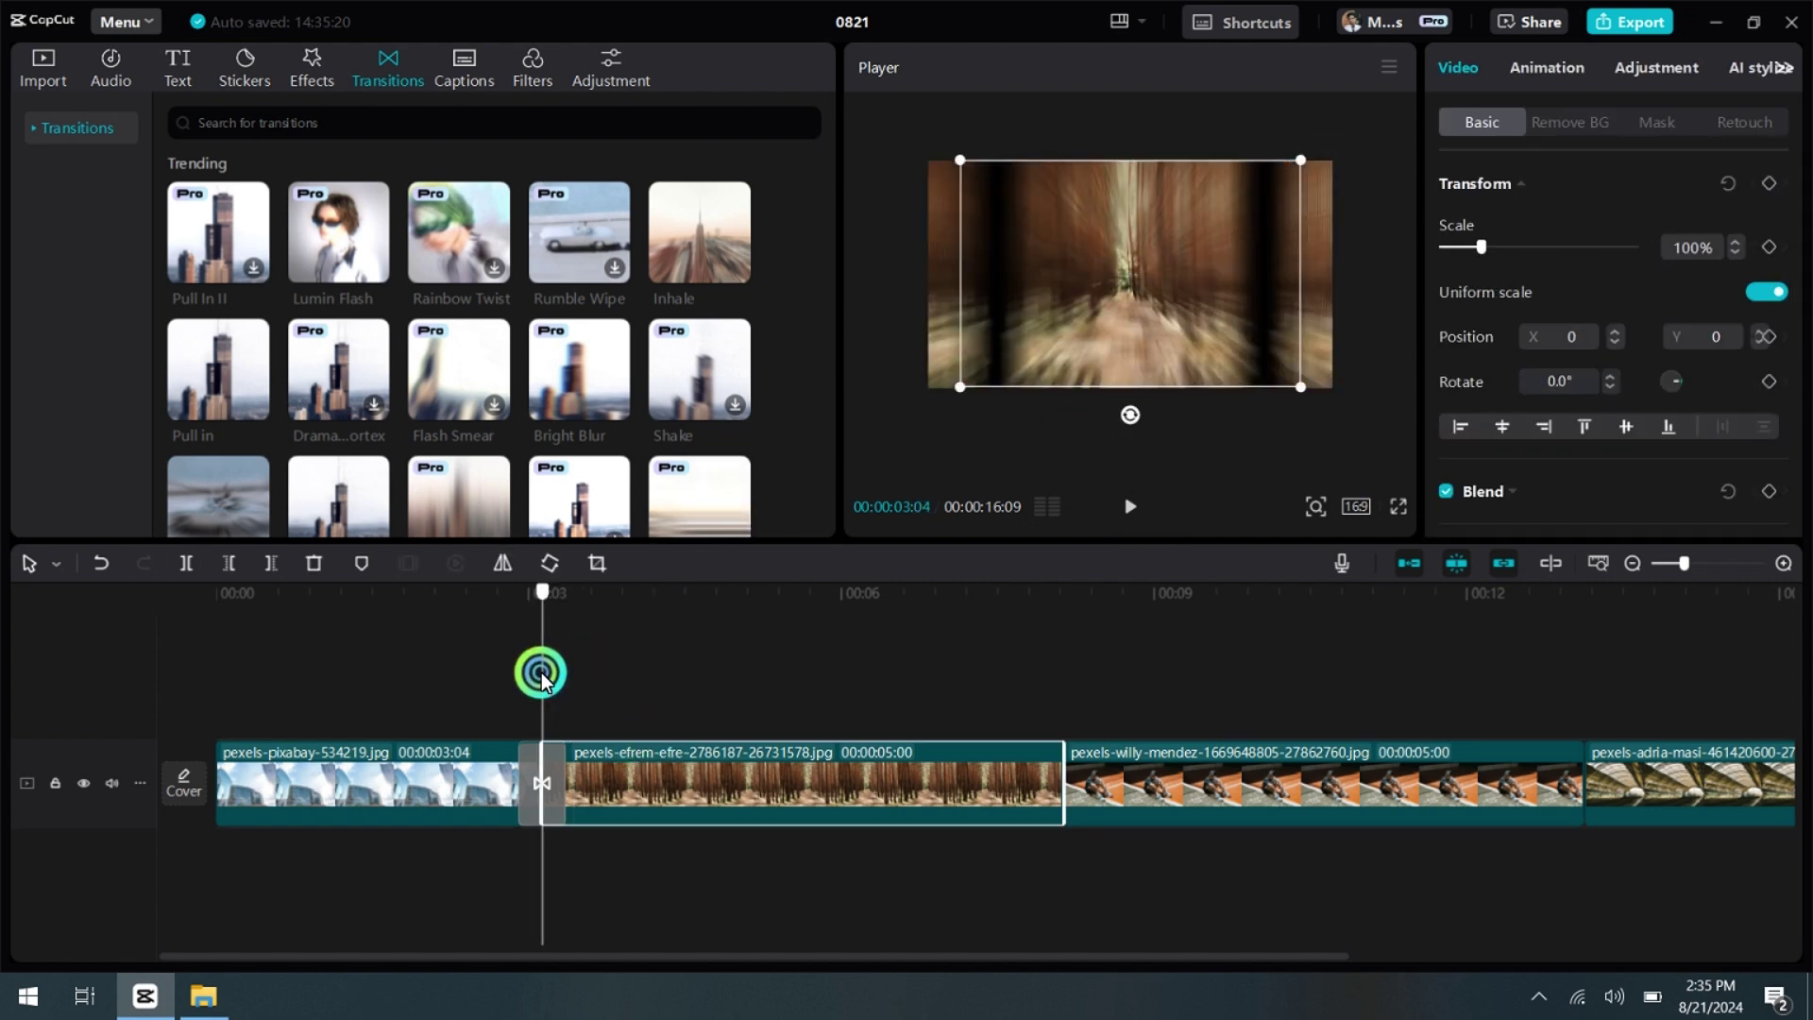
click(1771, 187)
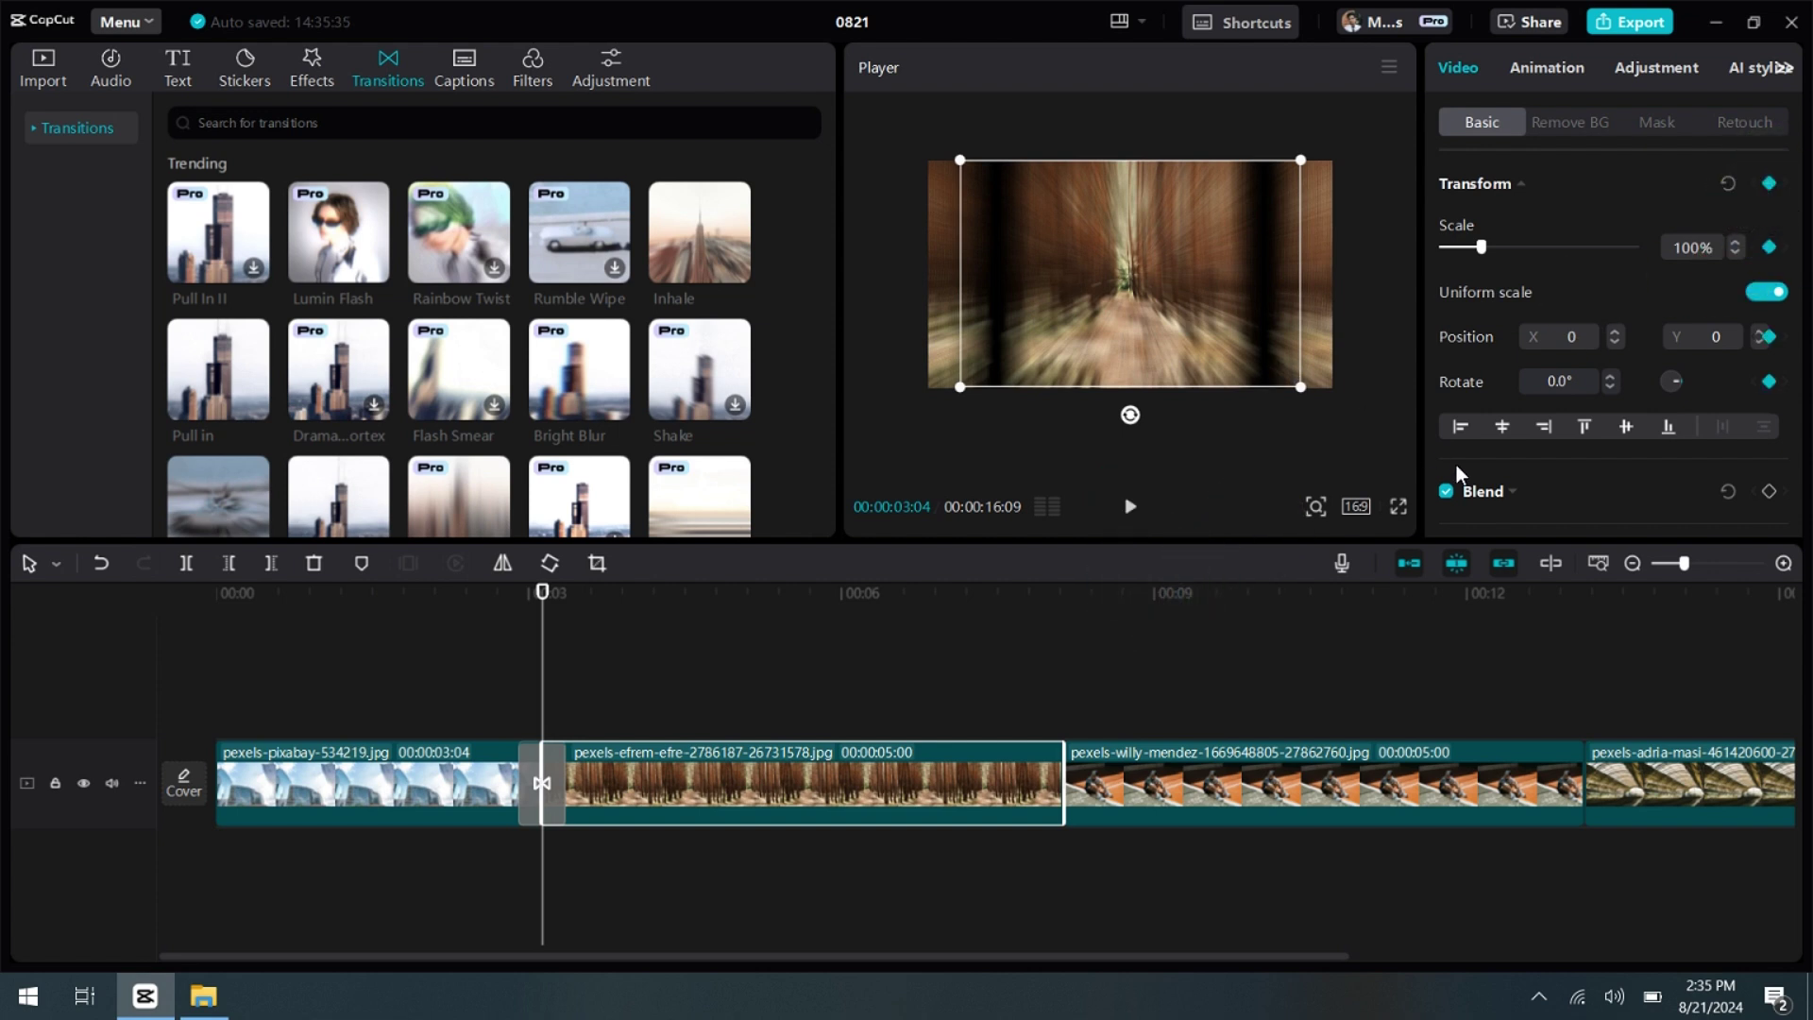
click(1736, 243)
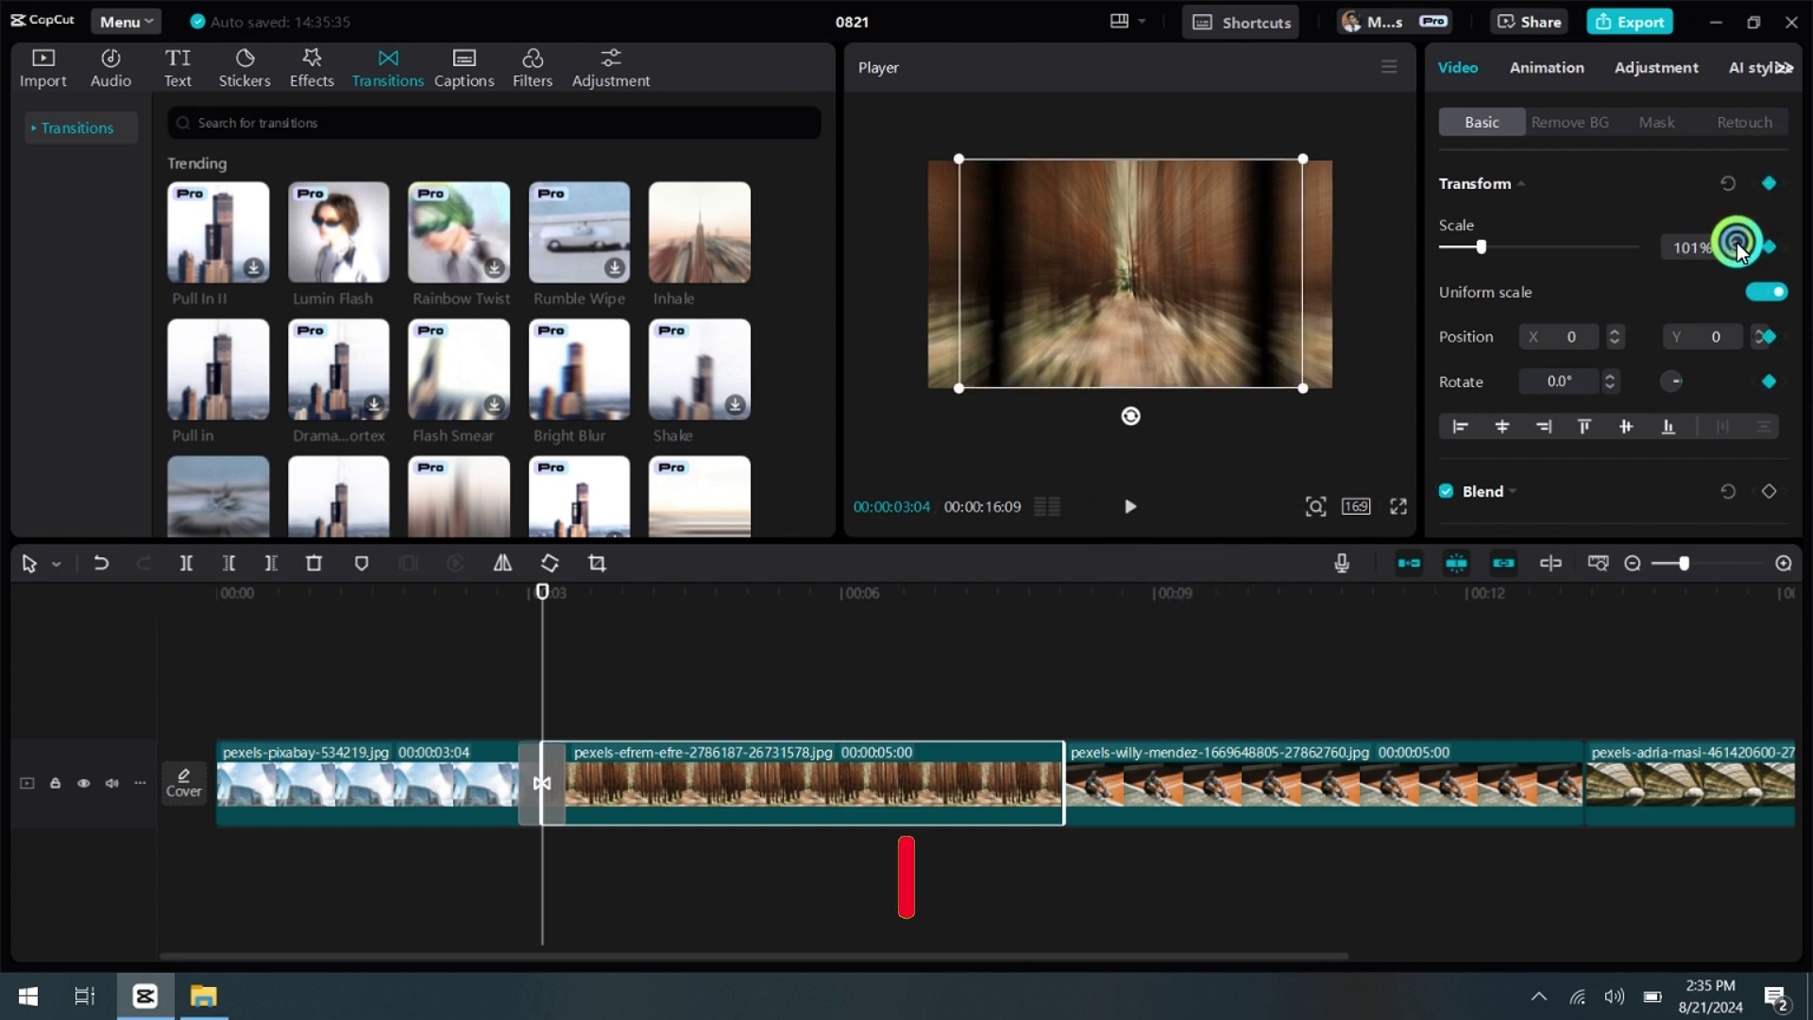
click(1738, 244)
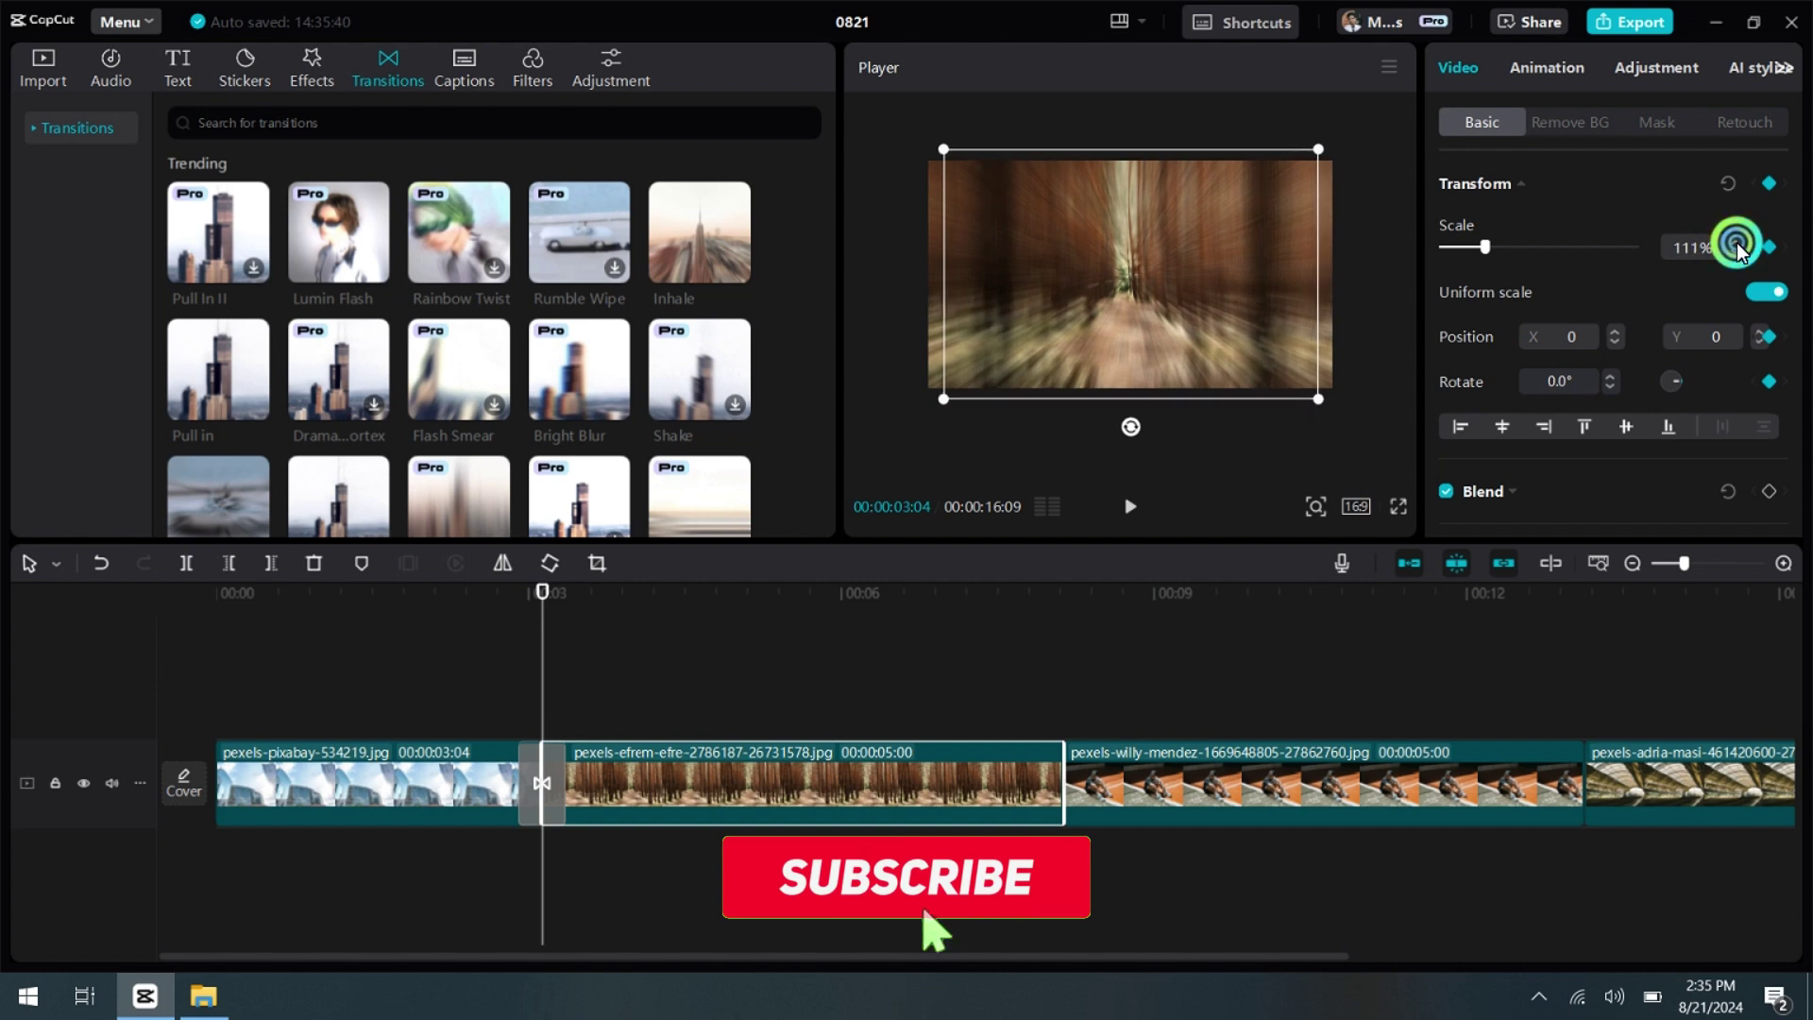
click(1738, 245)
click(1738, 244)
click(1737, 244)
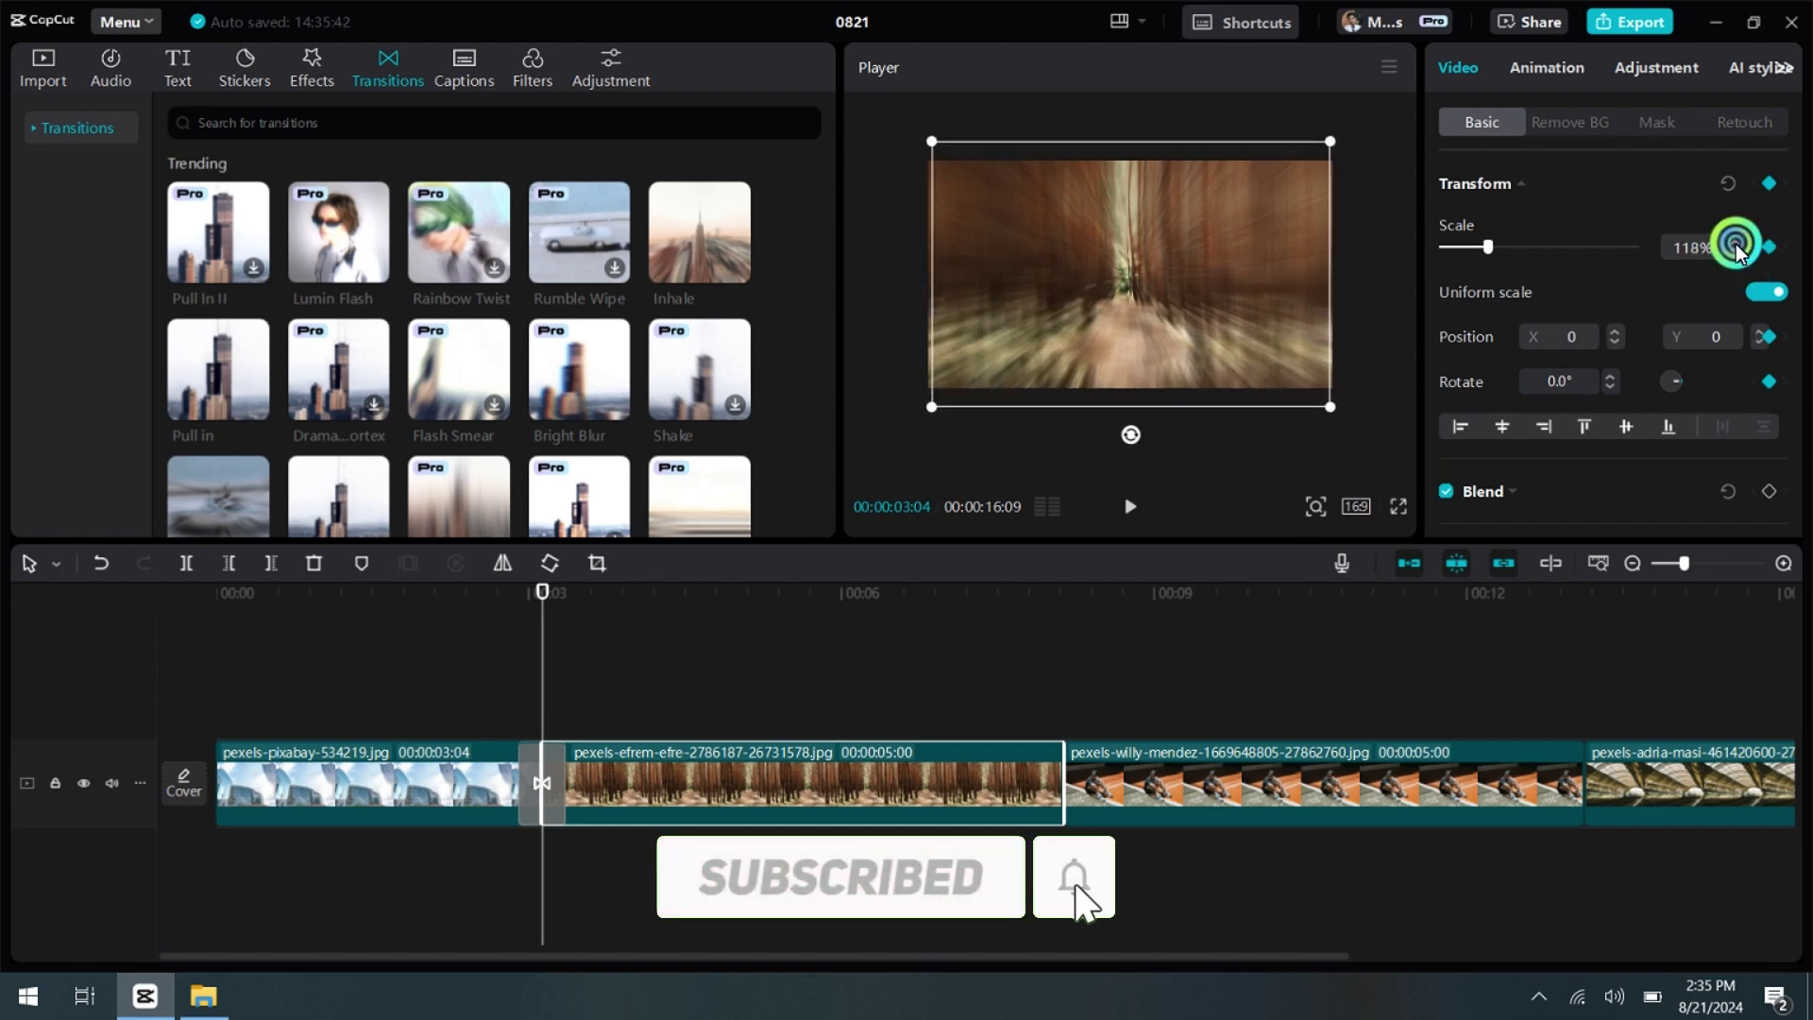
click(1737, 245)
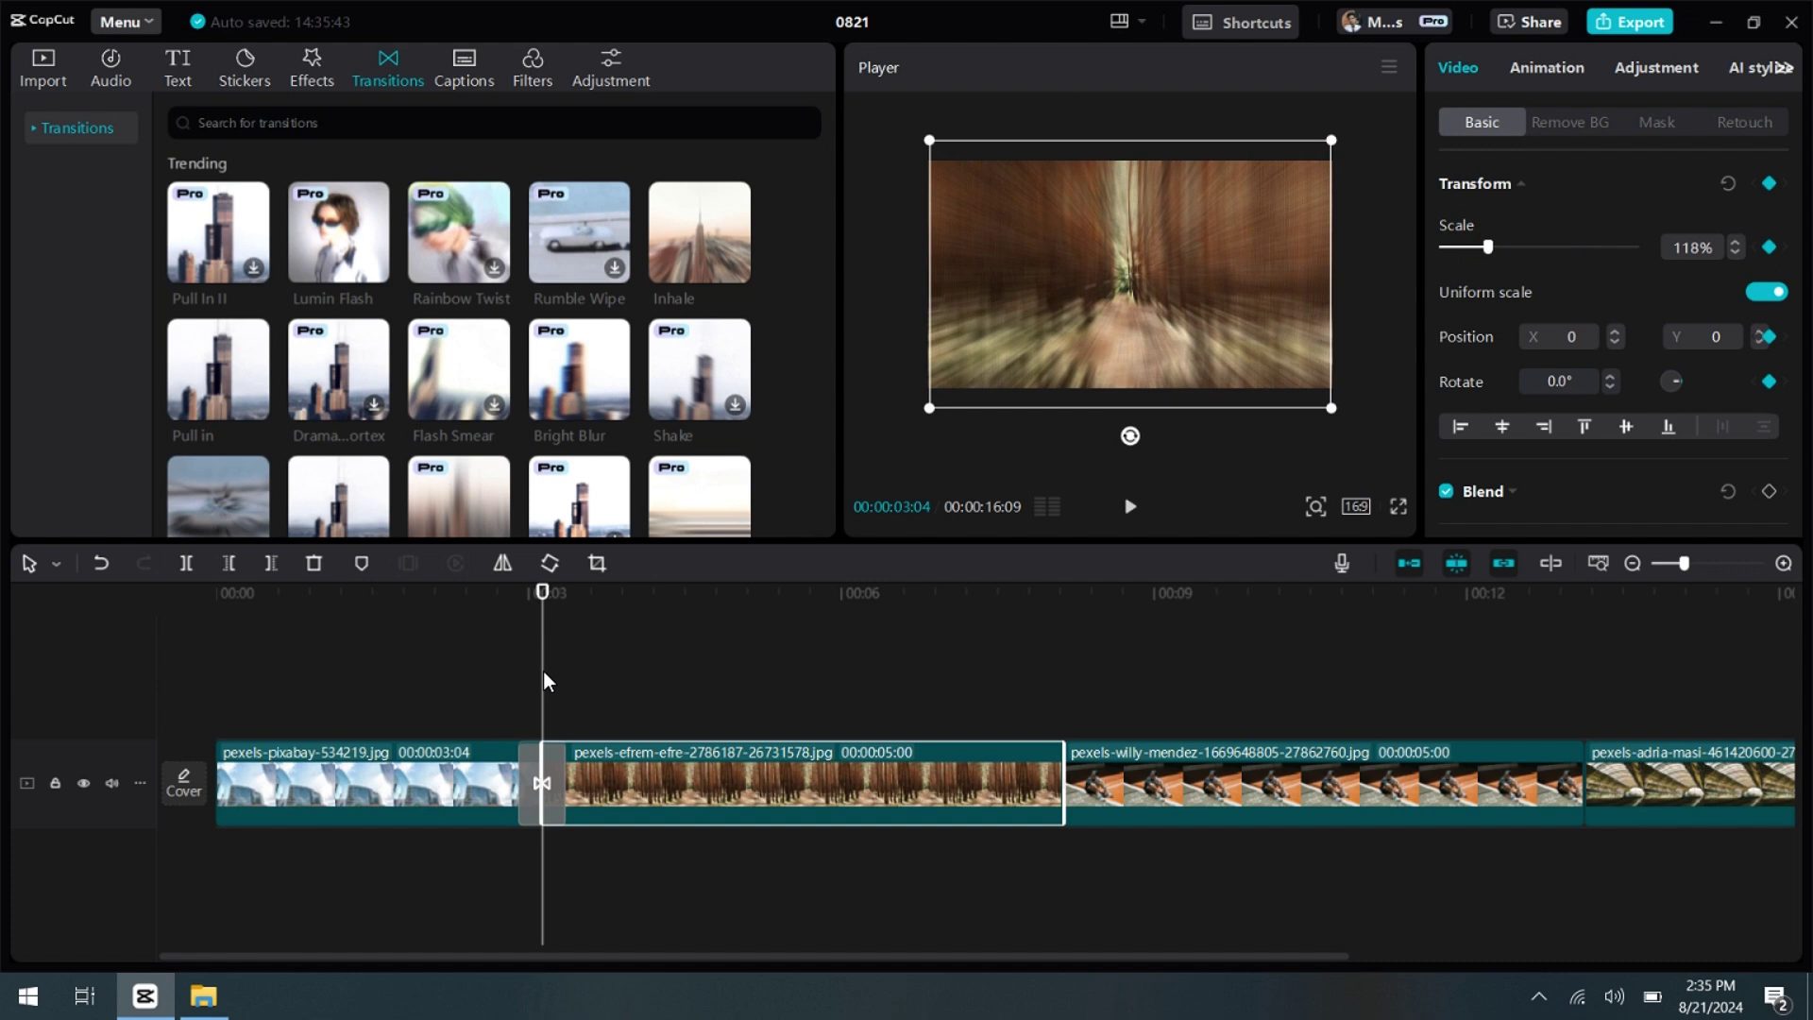
Step: Shorten the second clip to end just past 00:00:06 and place the playhead near its end at 00:00:05:29
drag(586, 680, 879, 704)
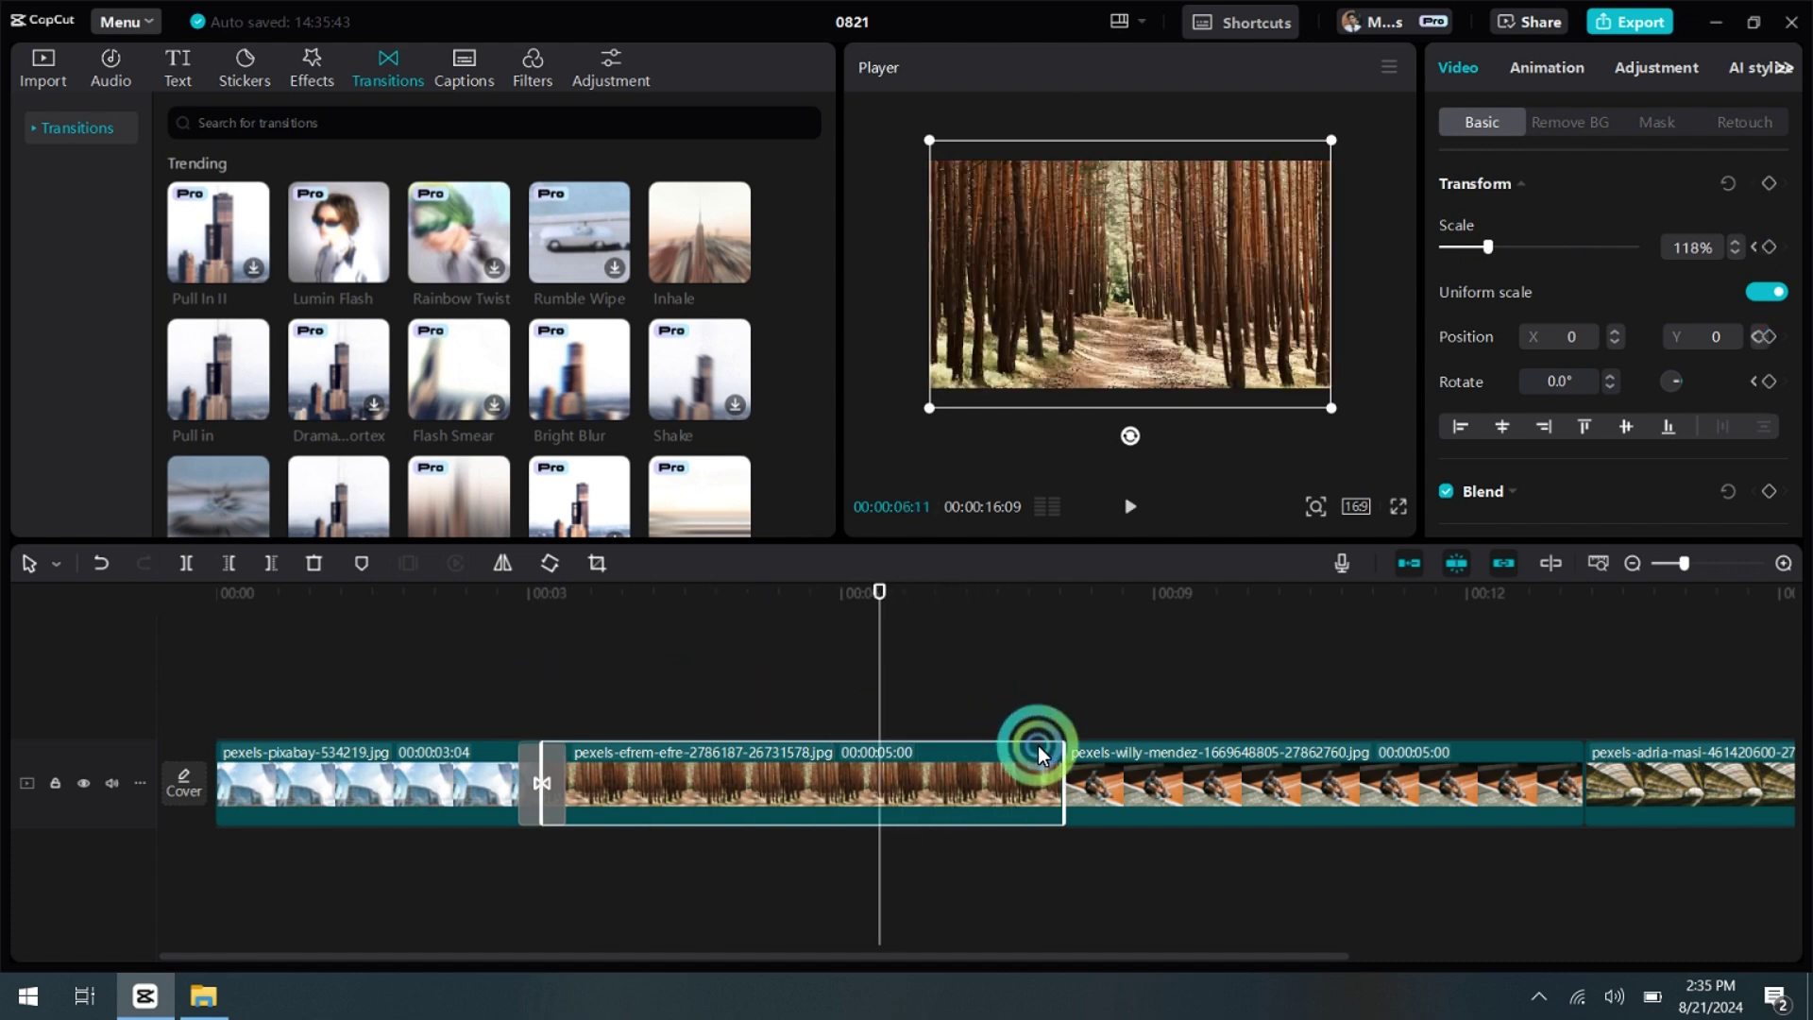
drag(1038, 754, 846, 758)
drag(802, 676, 837, 699)
click(808, 773)
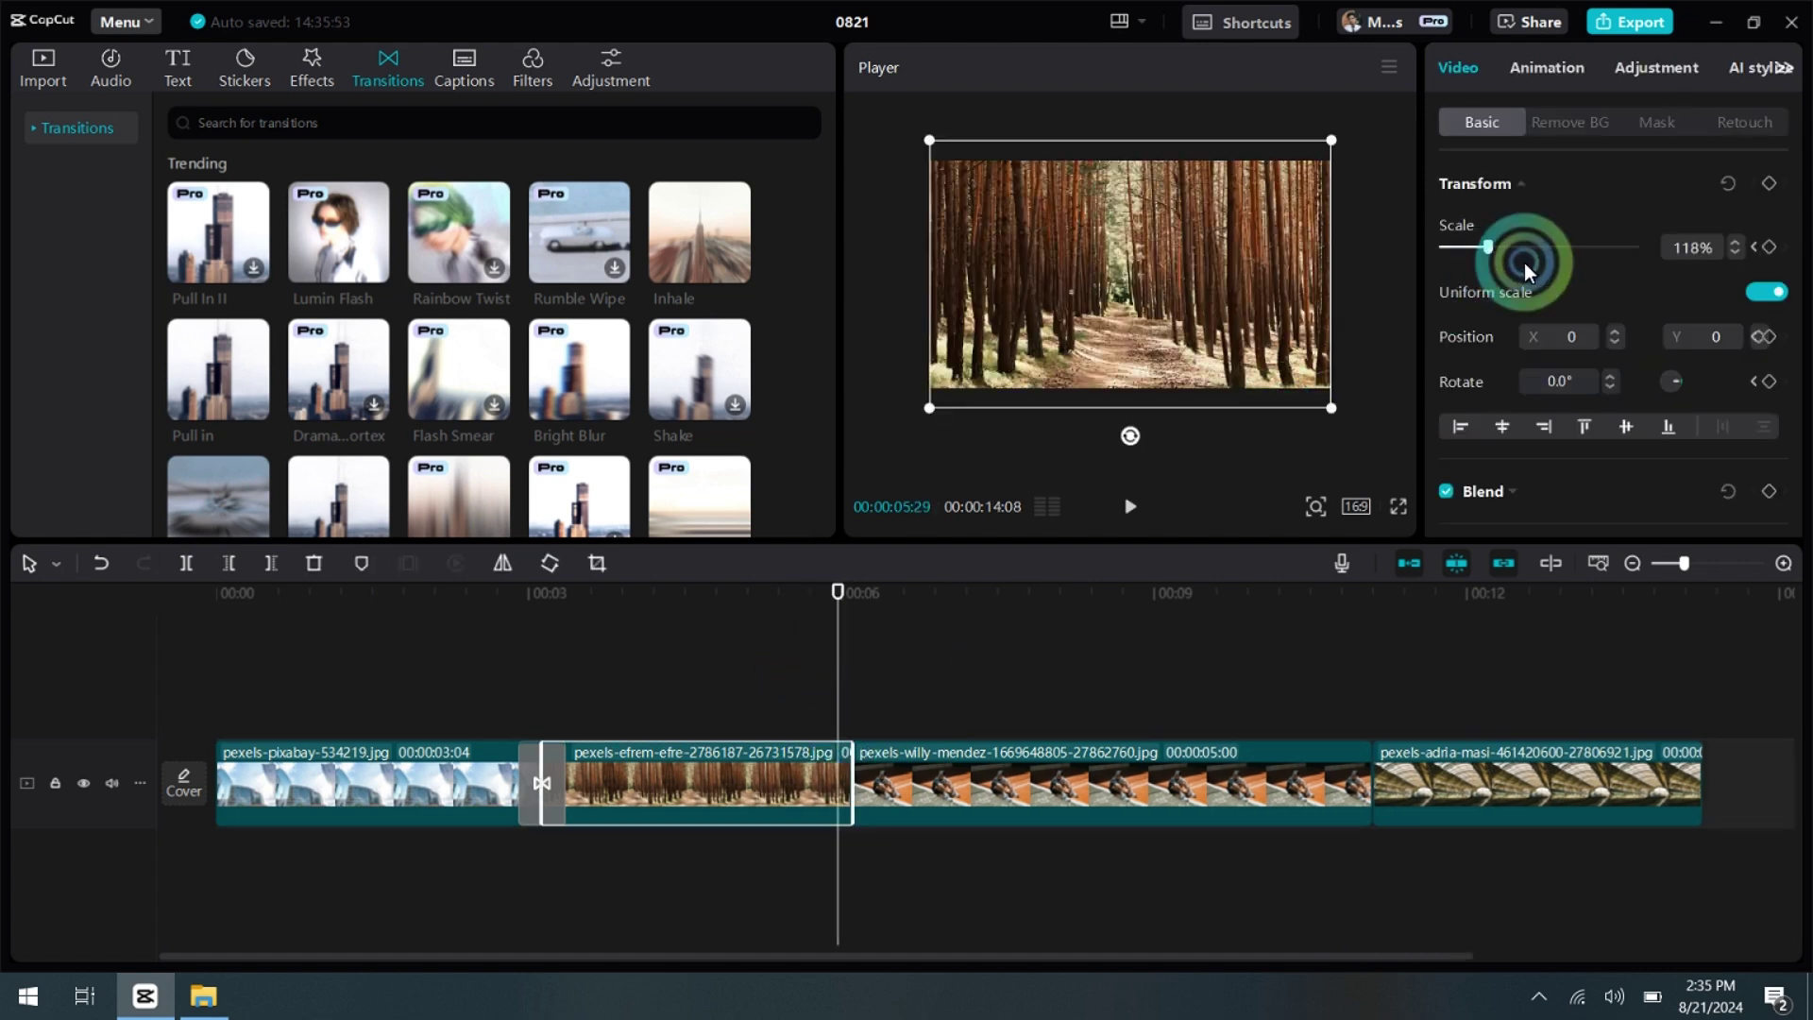
Step: Add a Transform keyframe at 00:00:05:29 in the second clip and enlarge its photo to a scale of 149%
click(1767, 185)
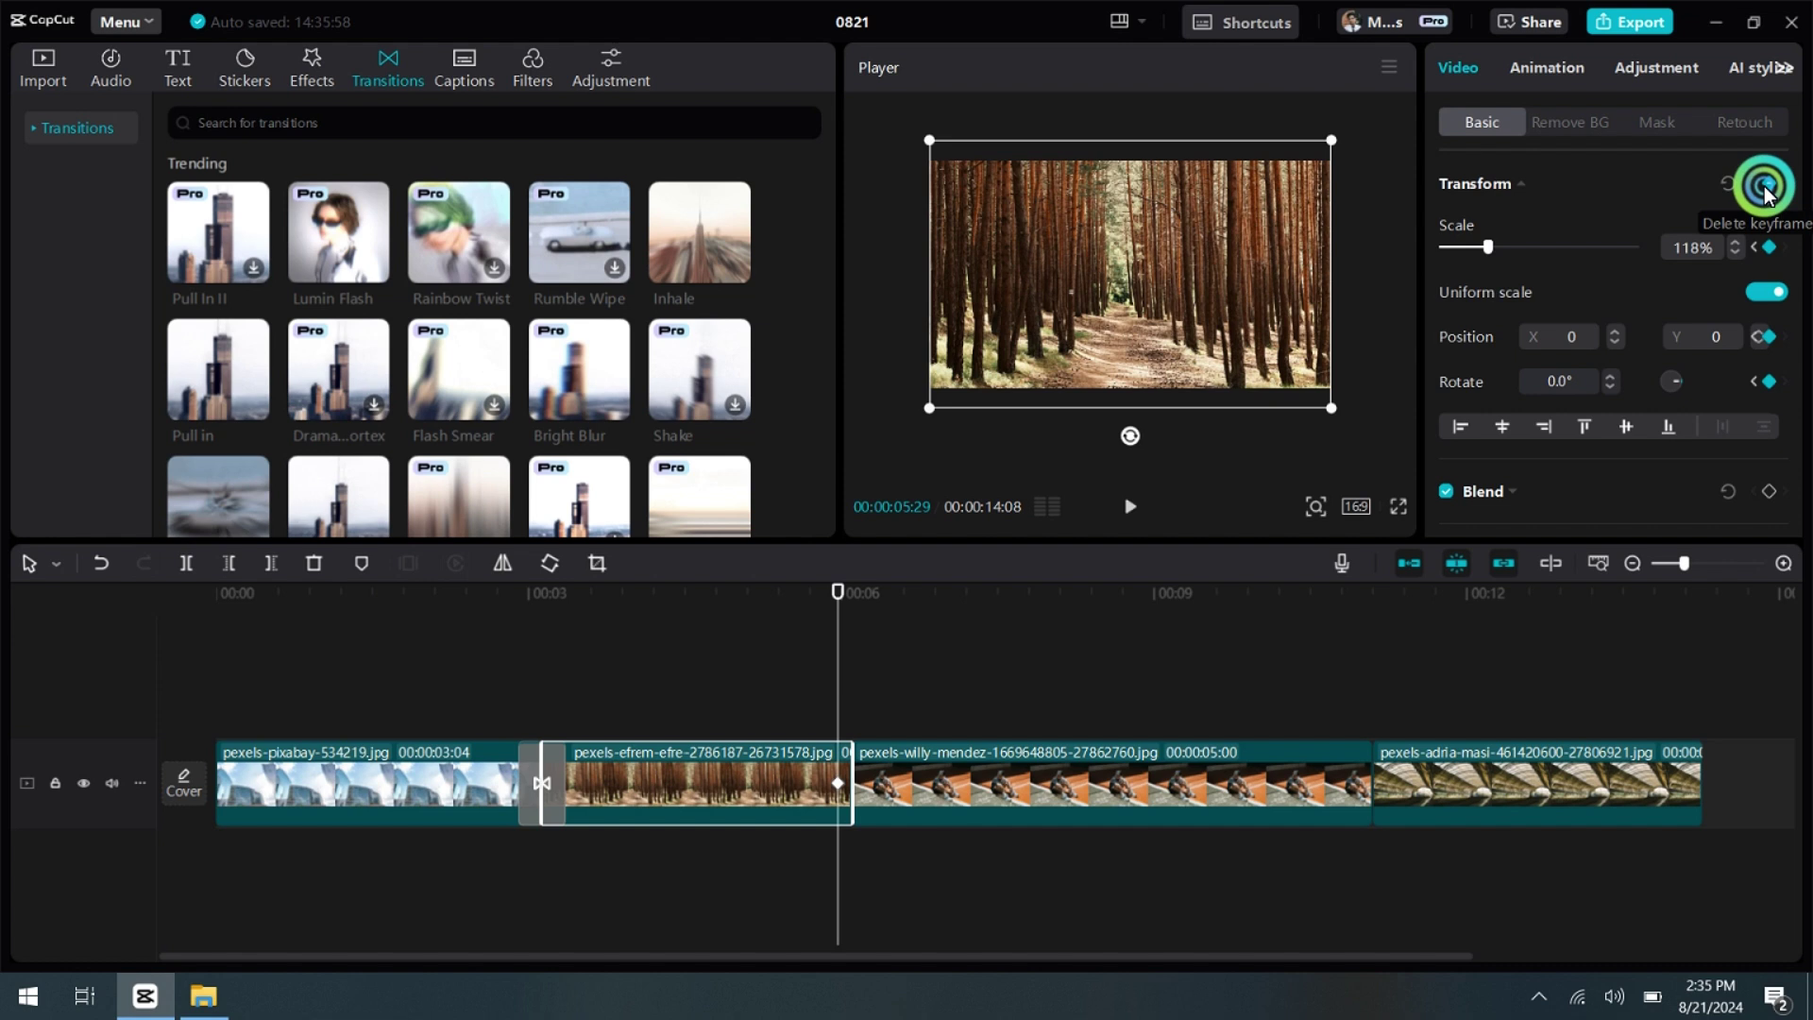
click(1741, 247)
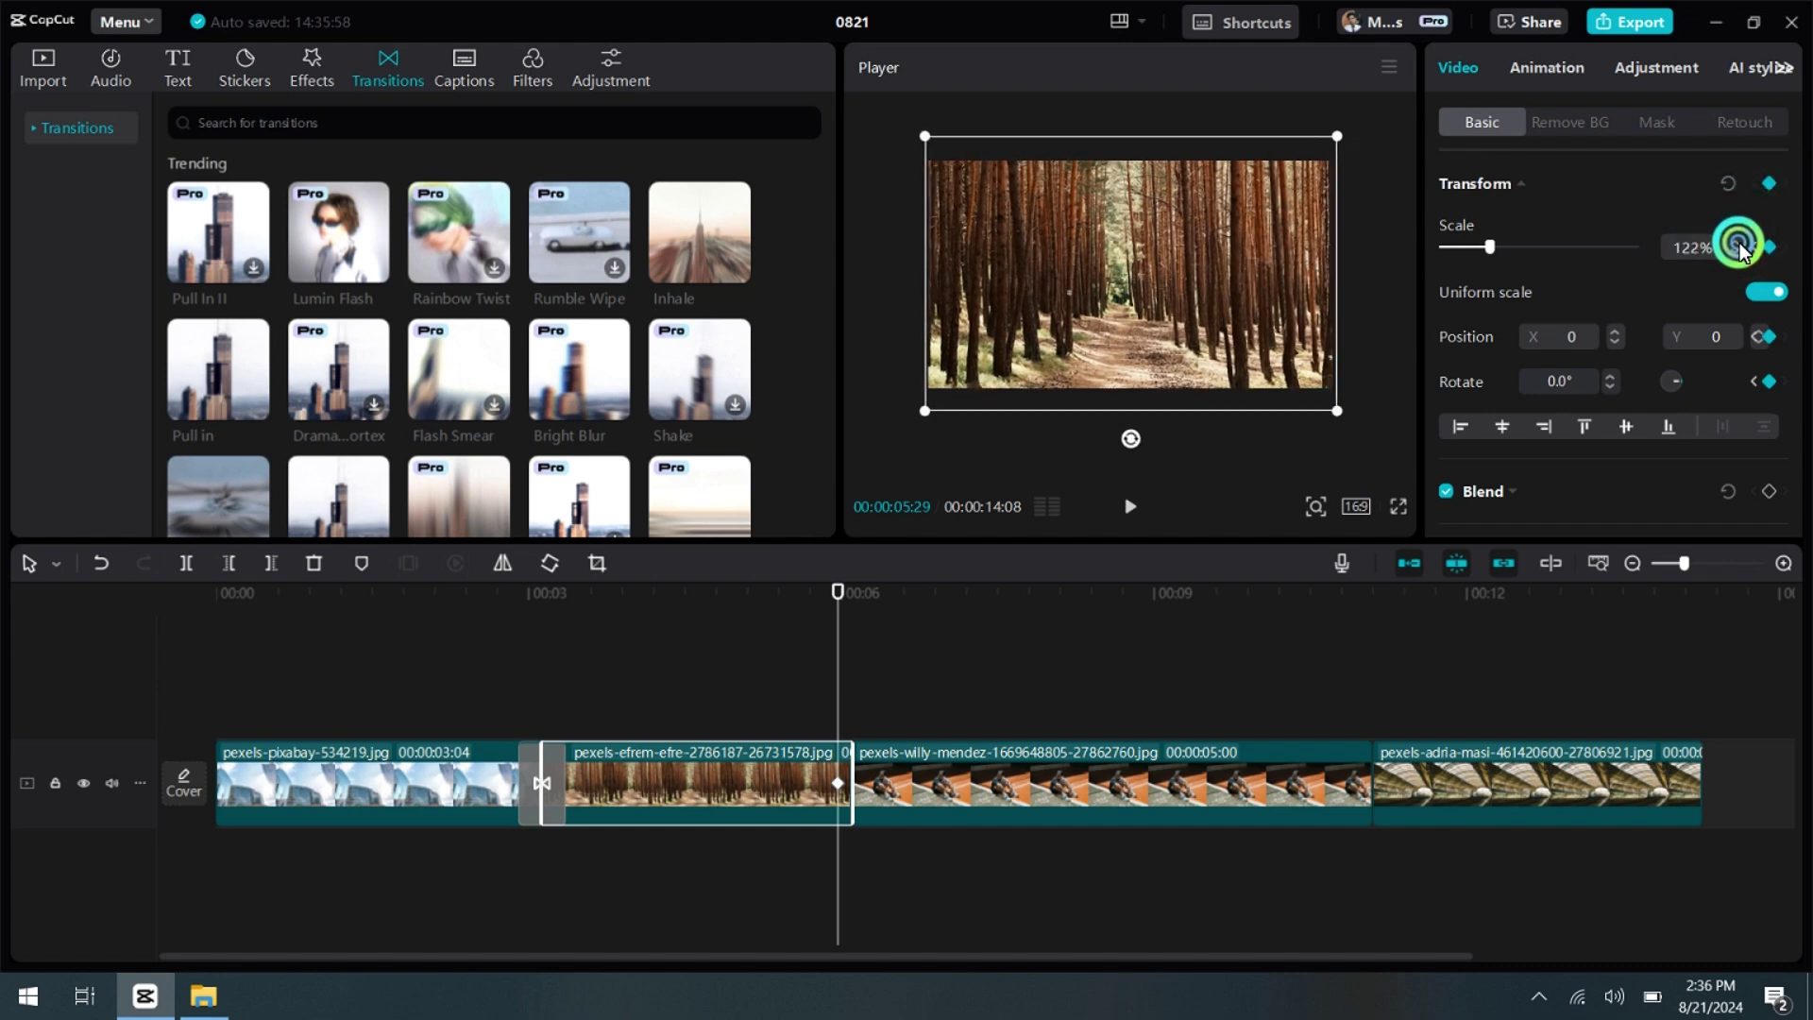
scroll(1740, 248, up, 10)
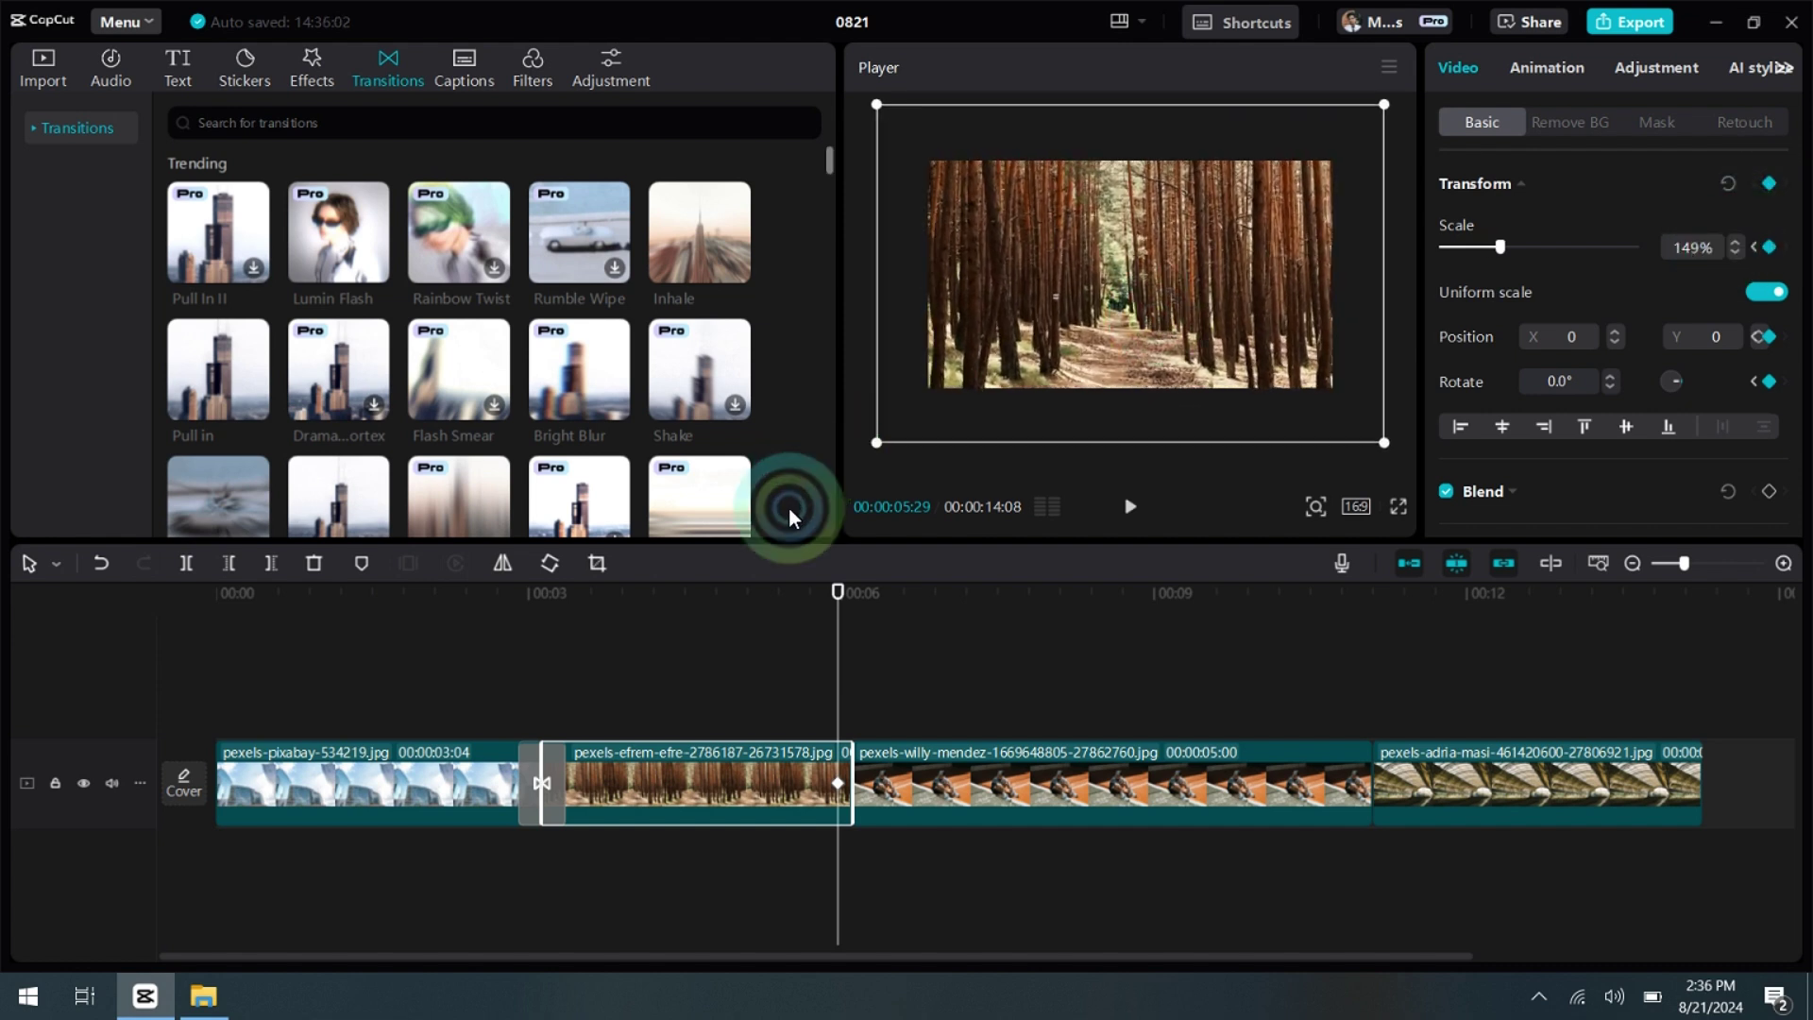
Step: Play the video from the beginning into the third clip to check the pan, transition and zoom
click(414, 674)
click(227, 680)
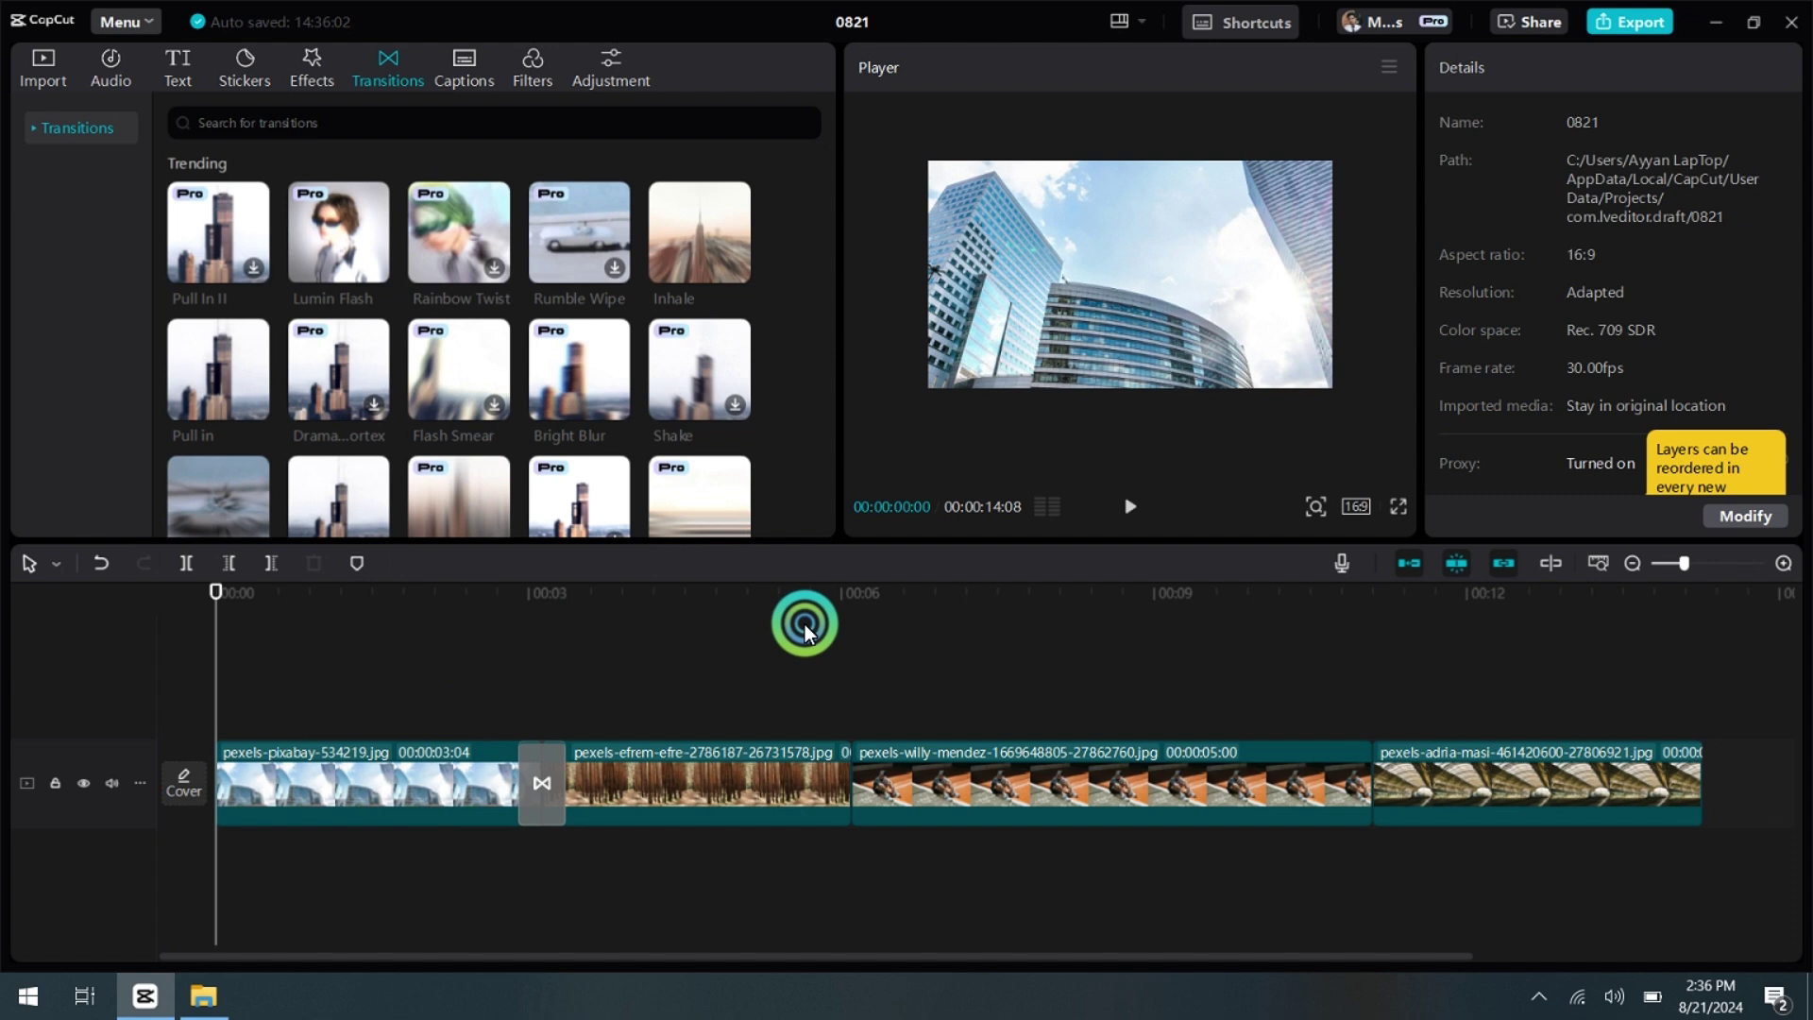
click(1130, 507)
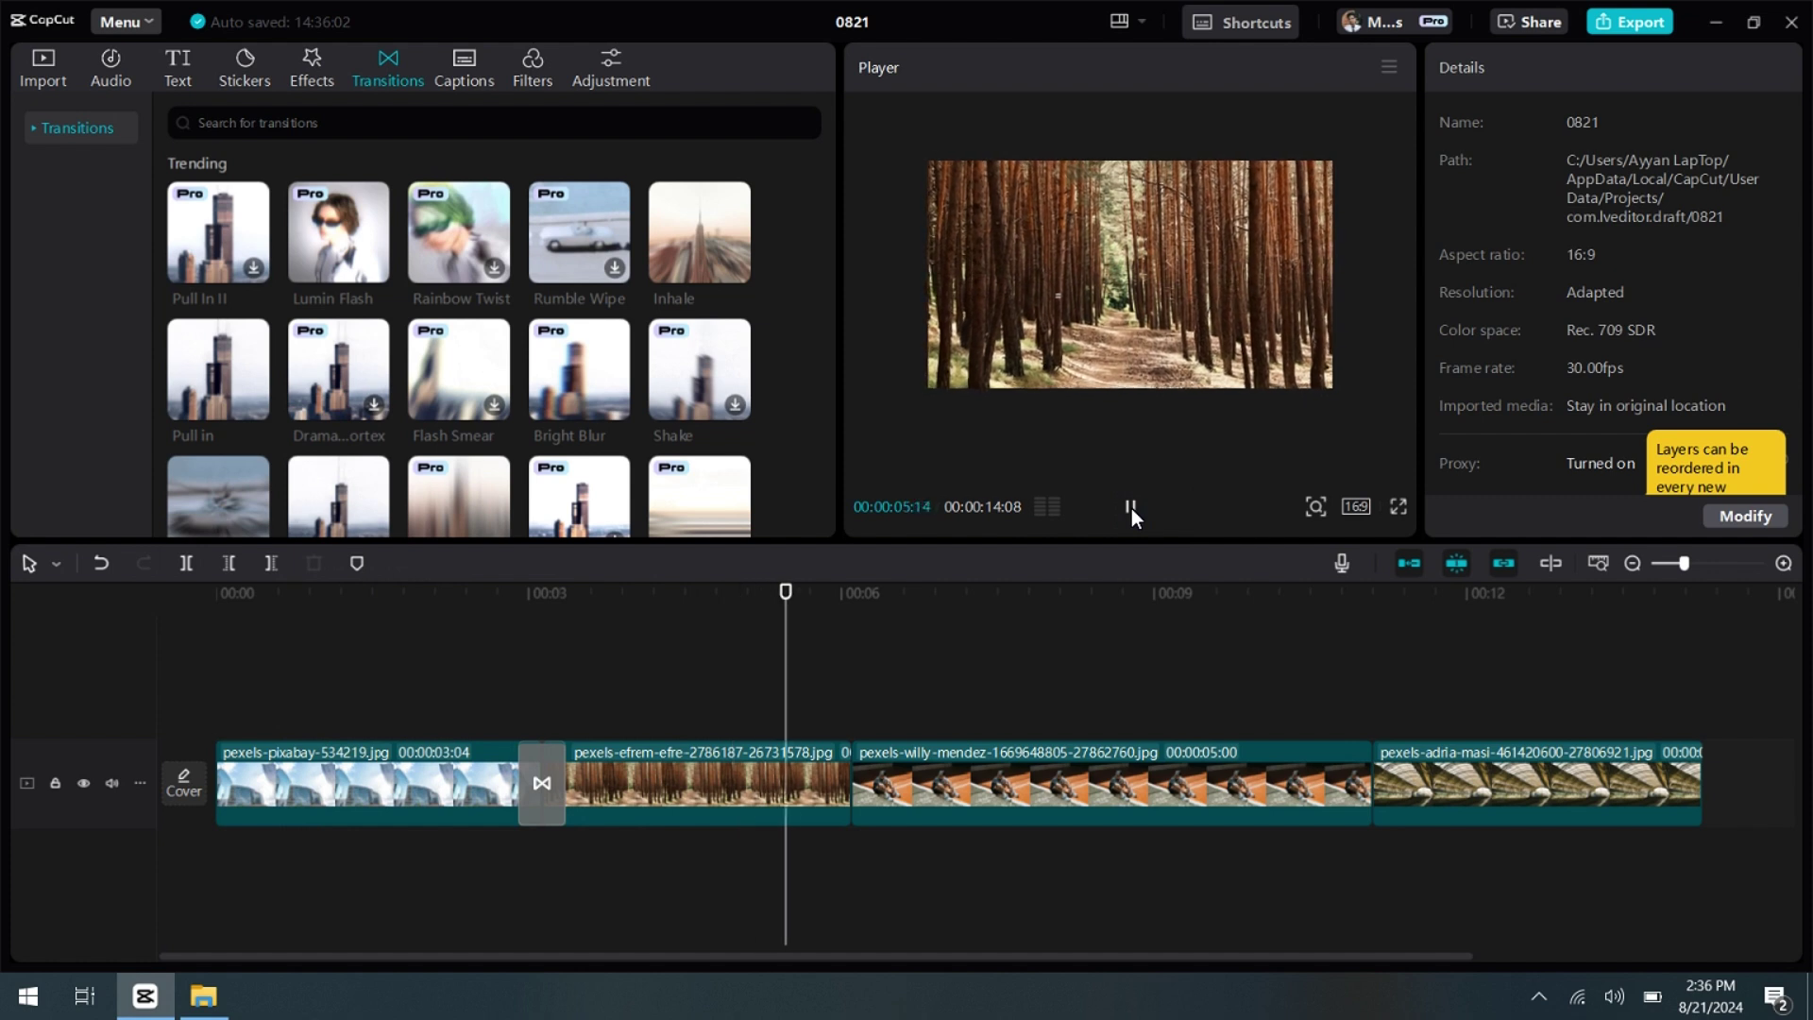
click(1127, 508)
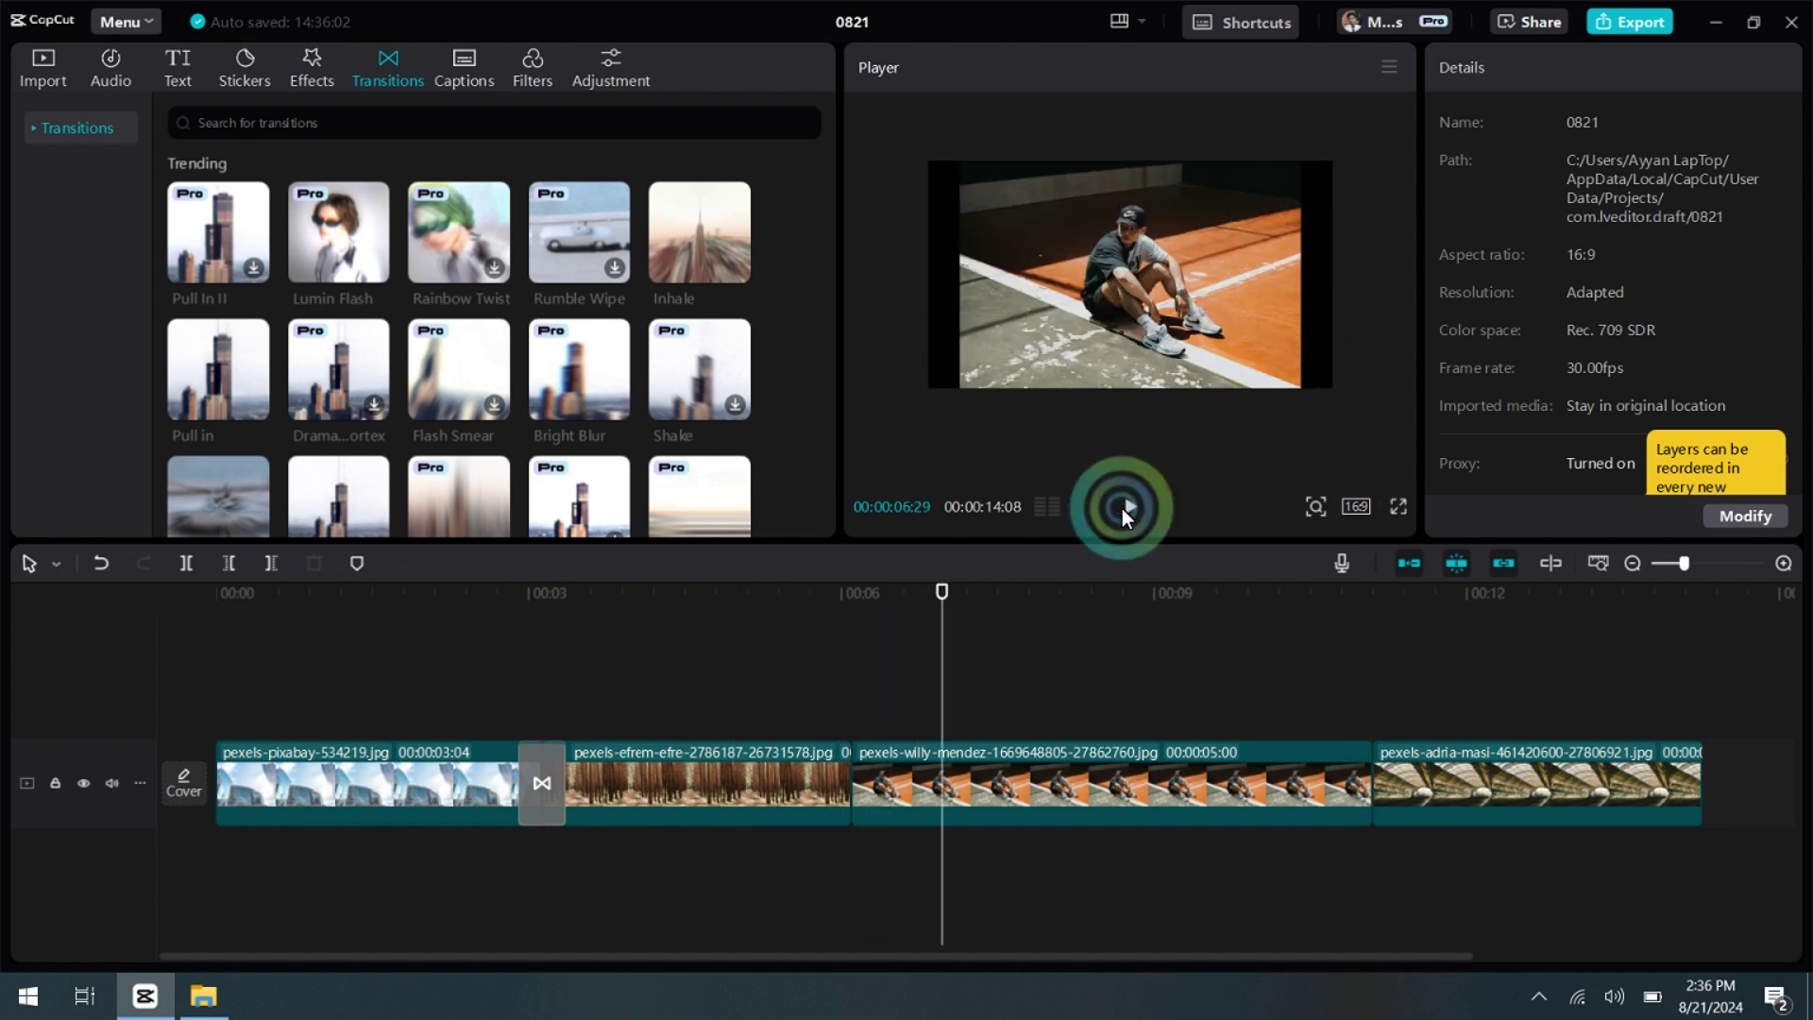
Step: Add the Inhale transition between the second and third clips and play that section to check it
click(840, 709)
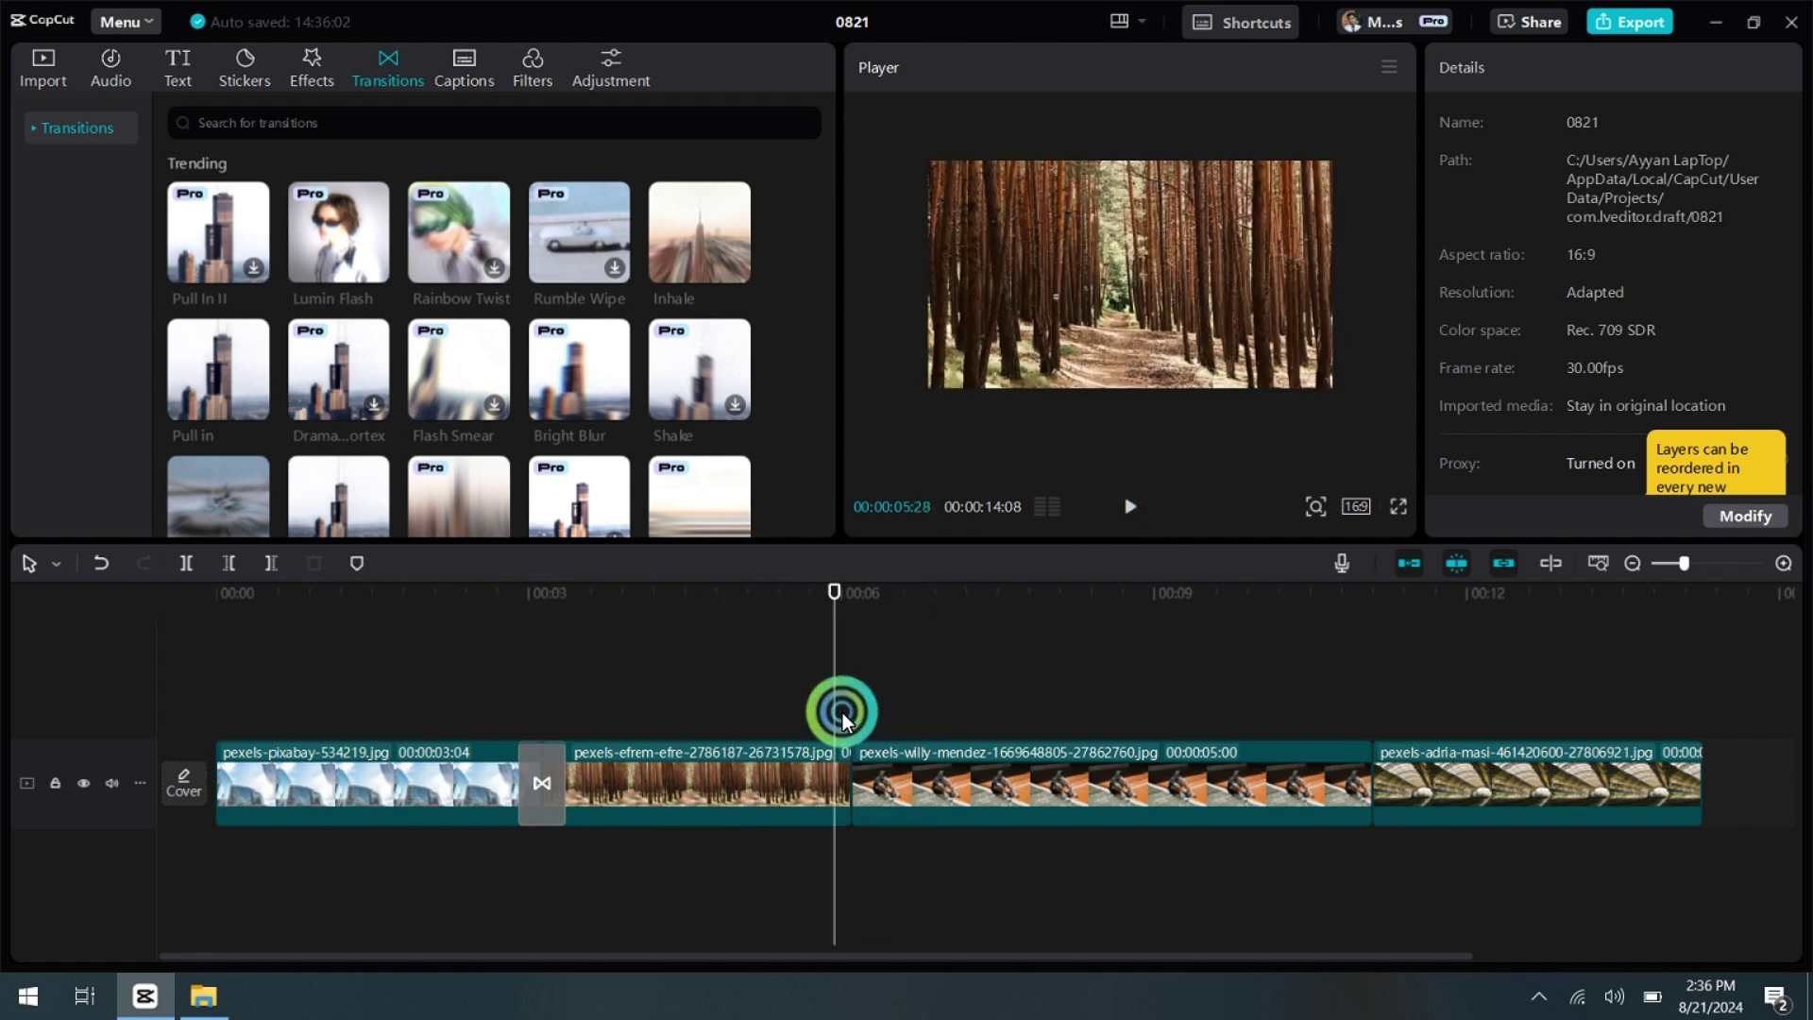
click(723, 269)
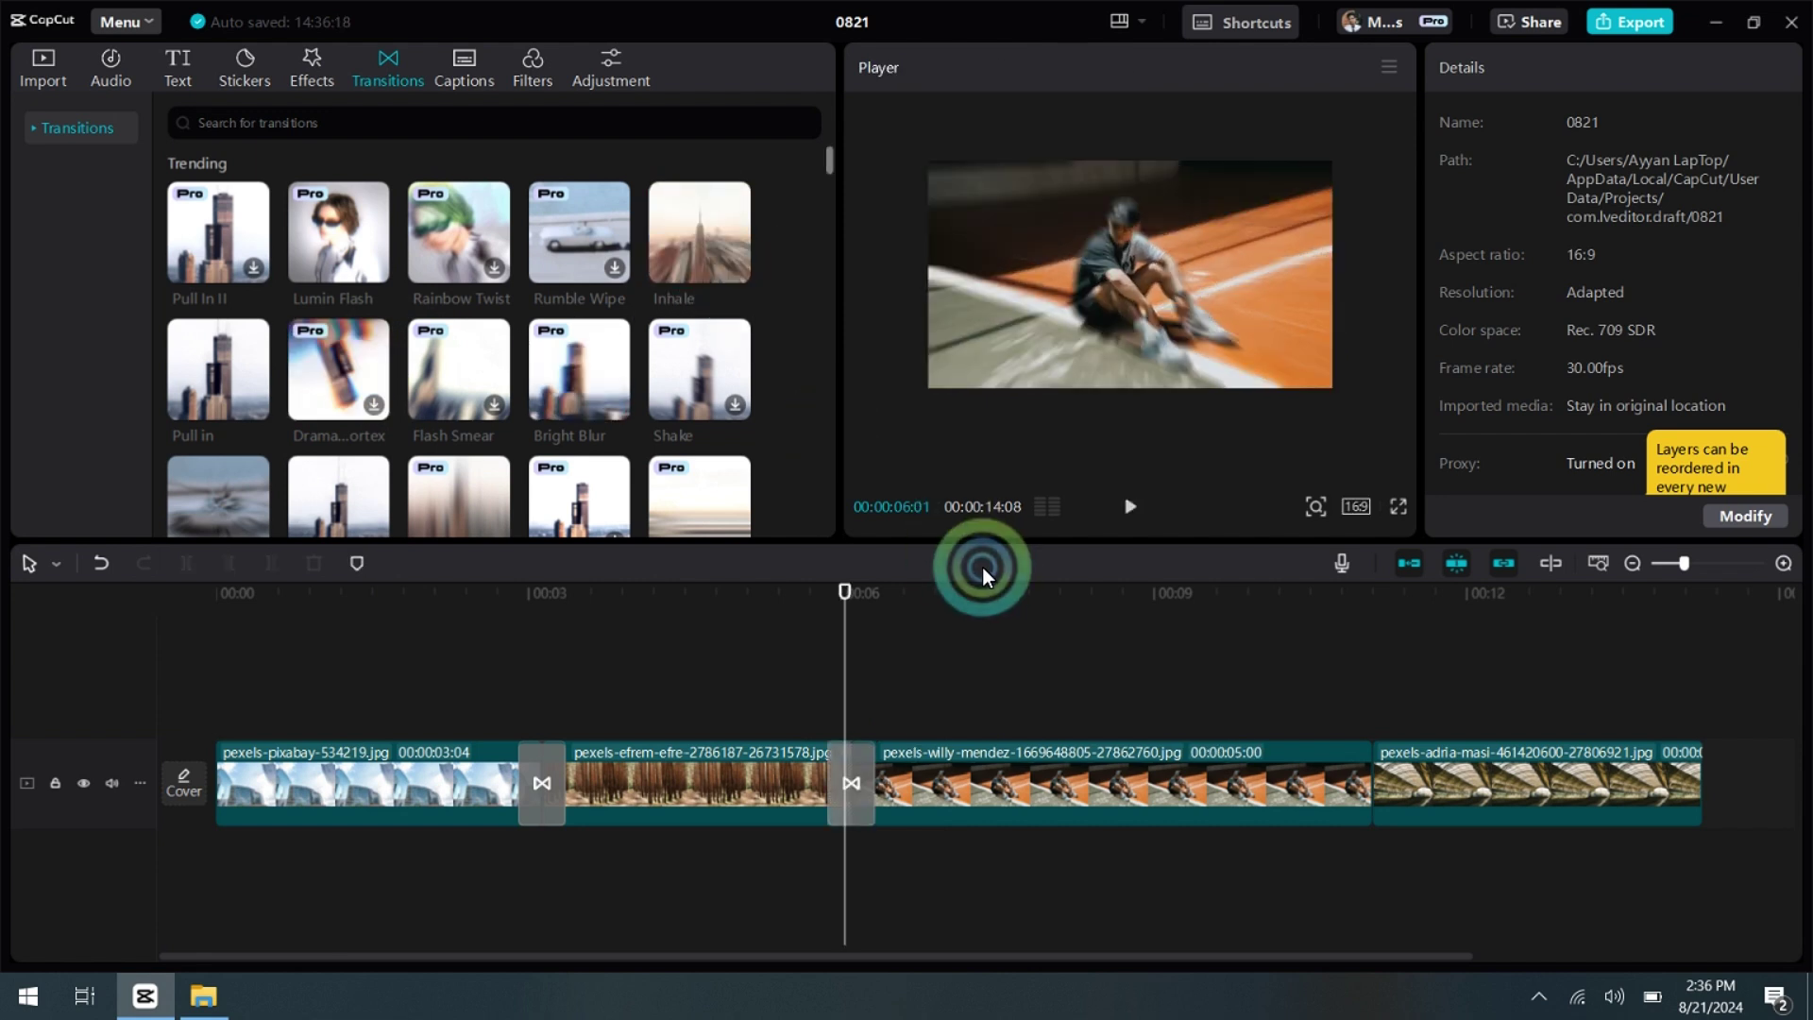
click(742, 671)
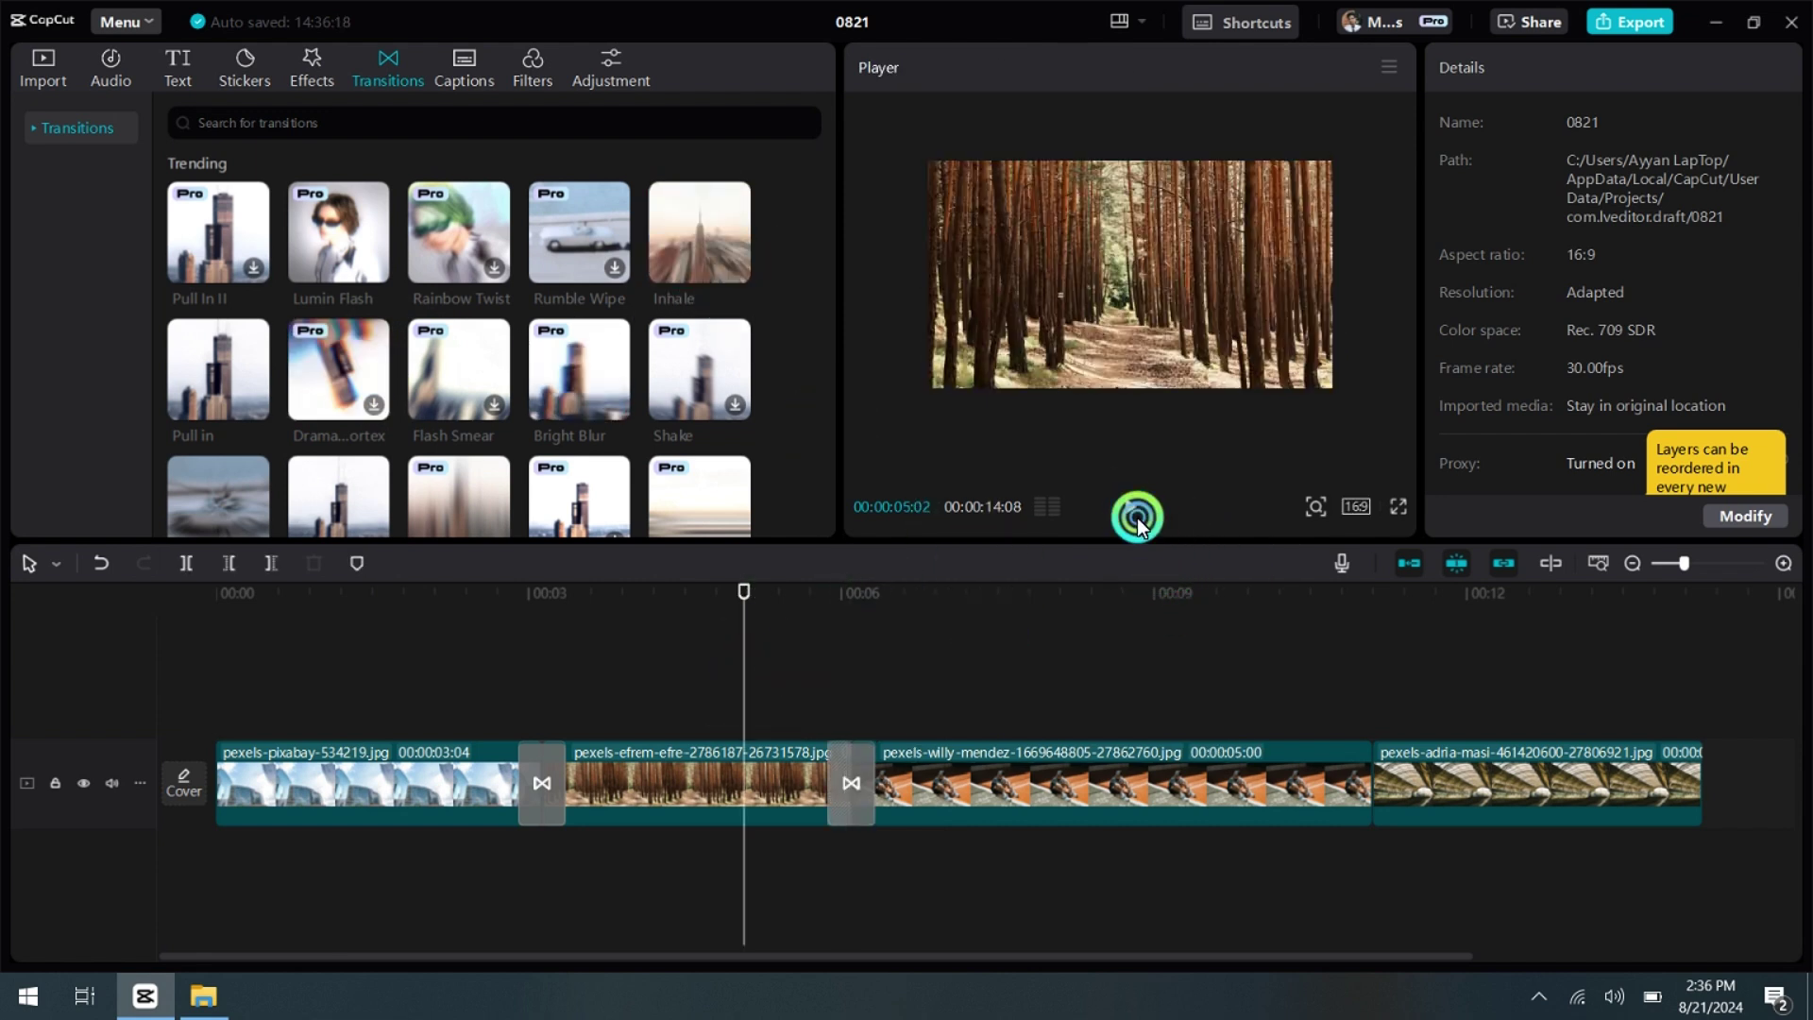
click(1131, 710)
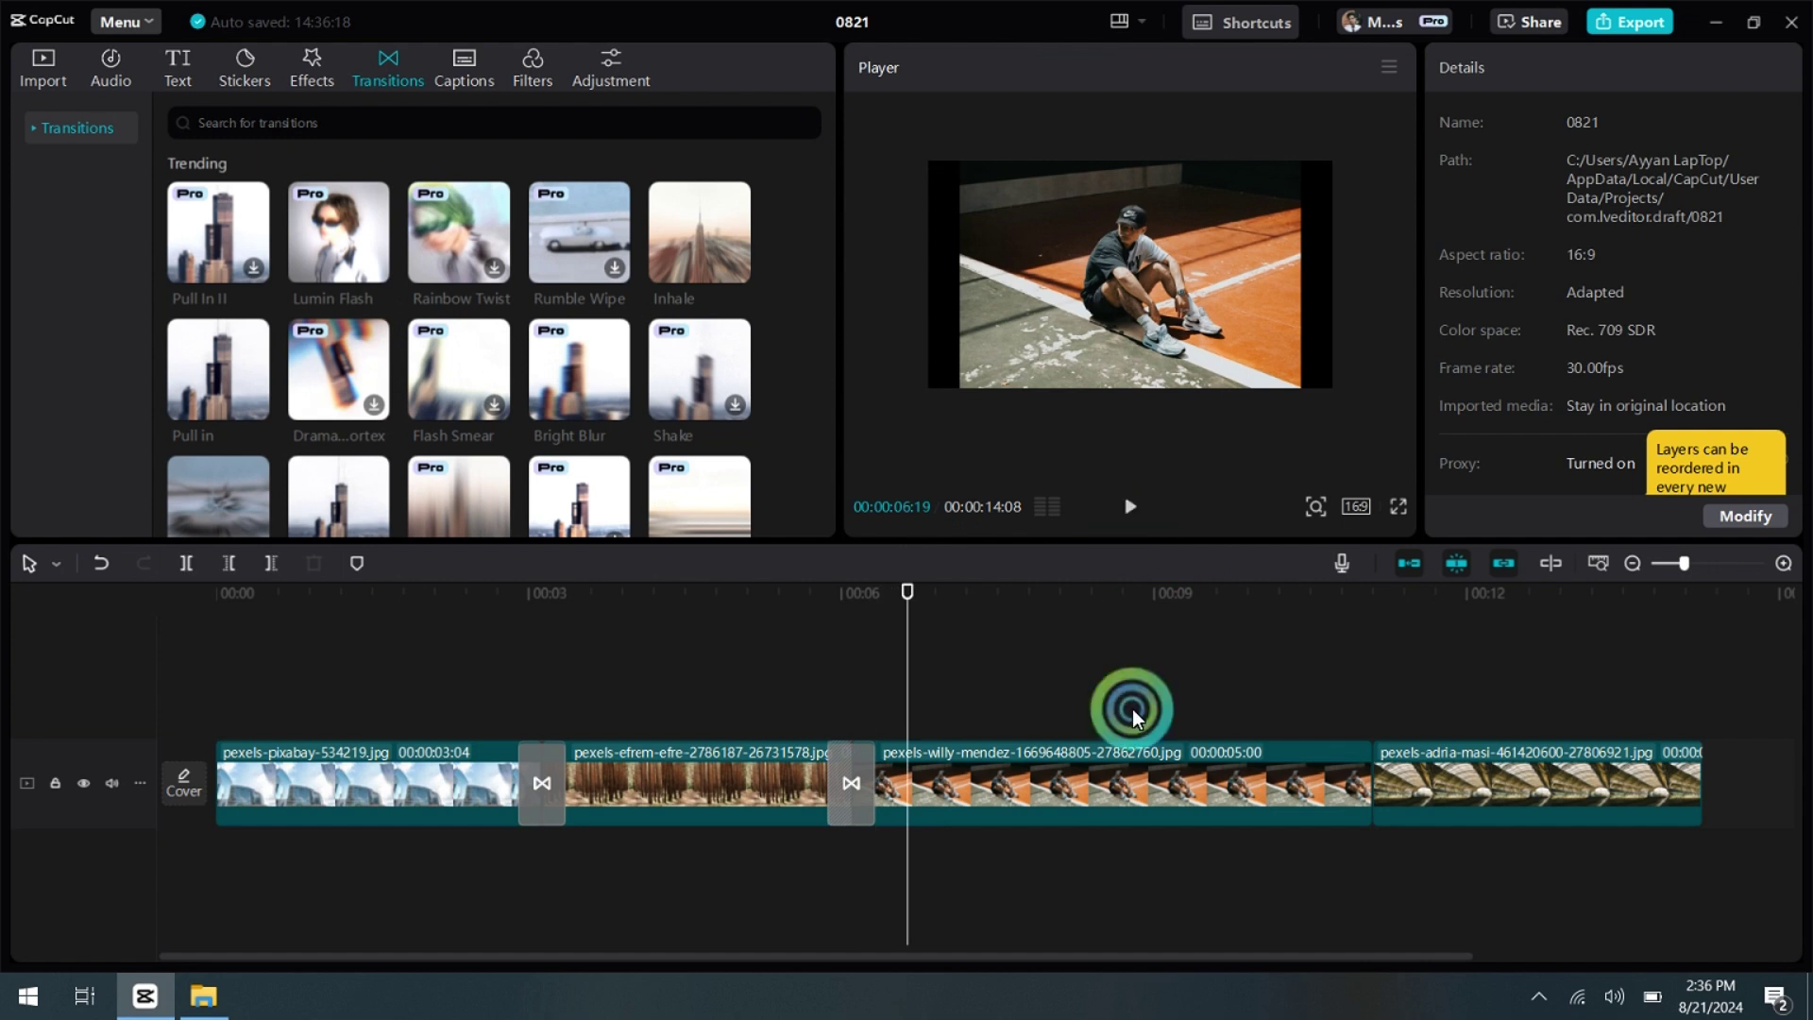
Step: Enlarge the third clip's photo to a scale of 117% and shift it up to a Y position of 184
click(1101, 756)
click(1737, 243)
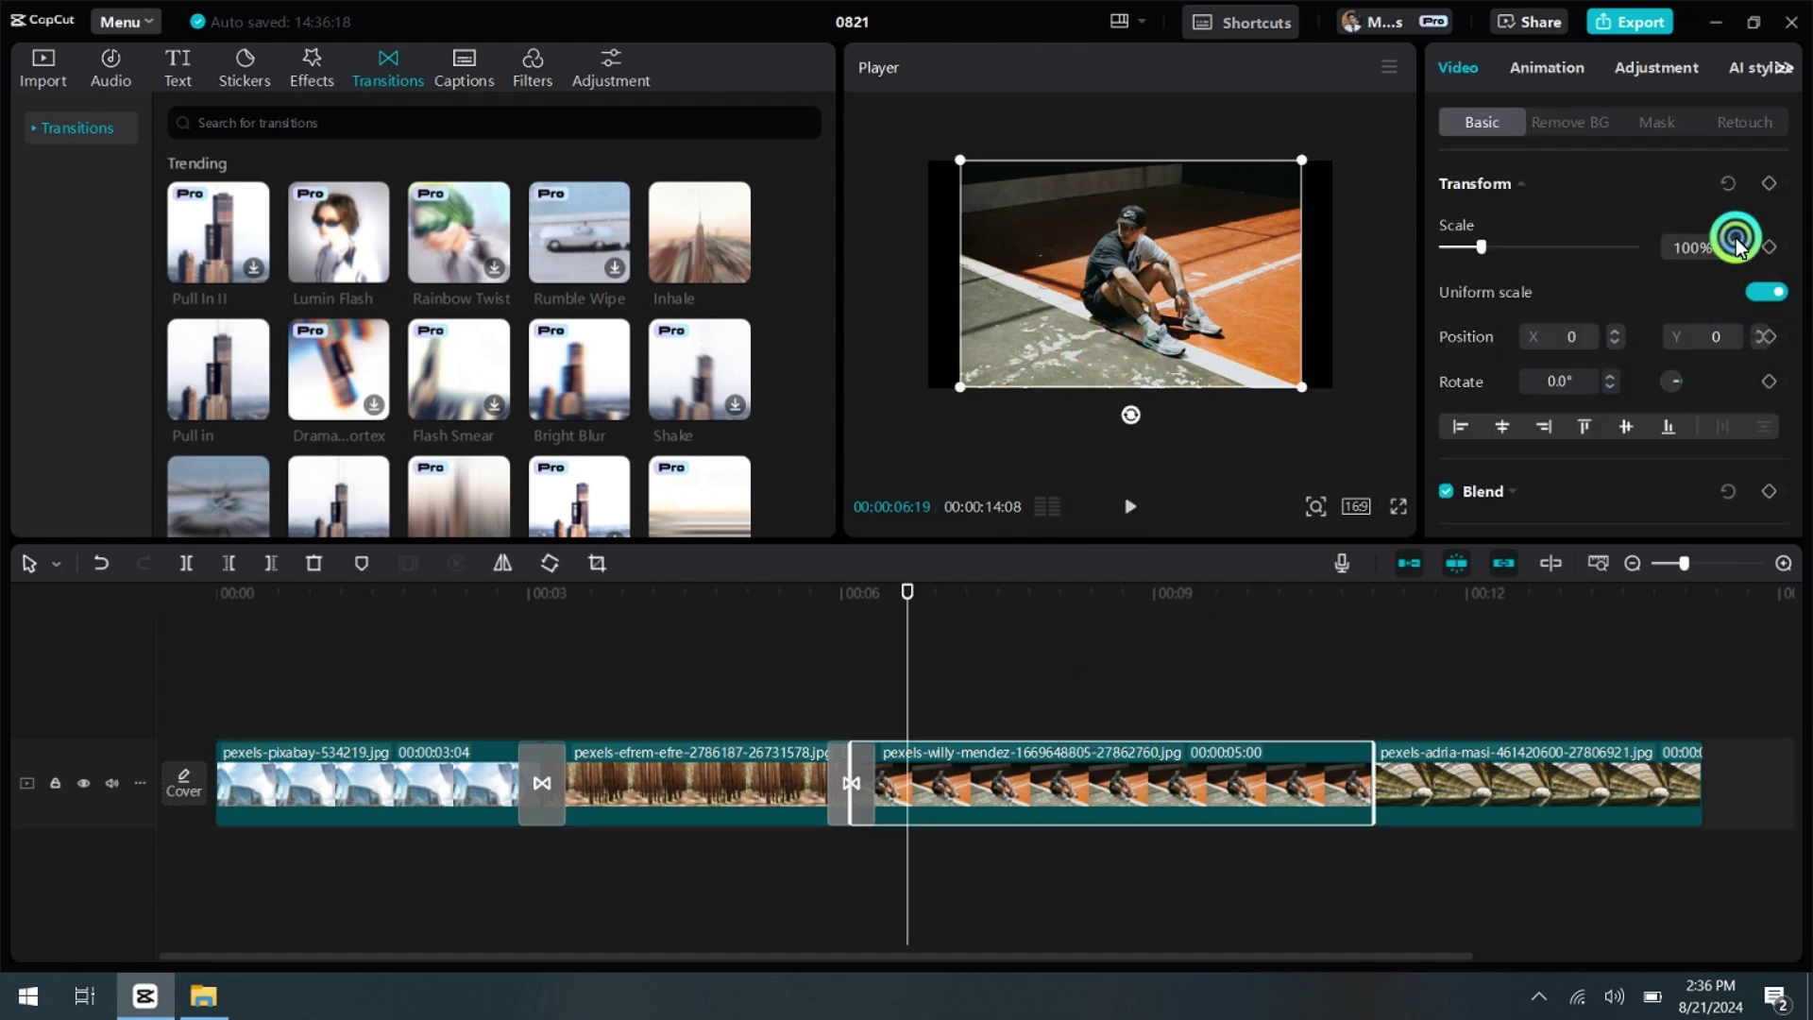
drag(1737, 243, 1733, 248)
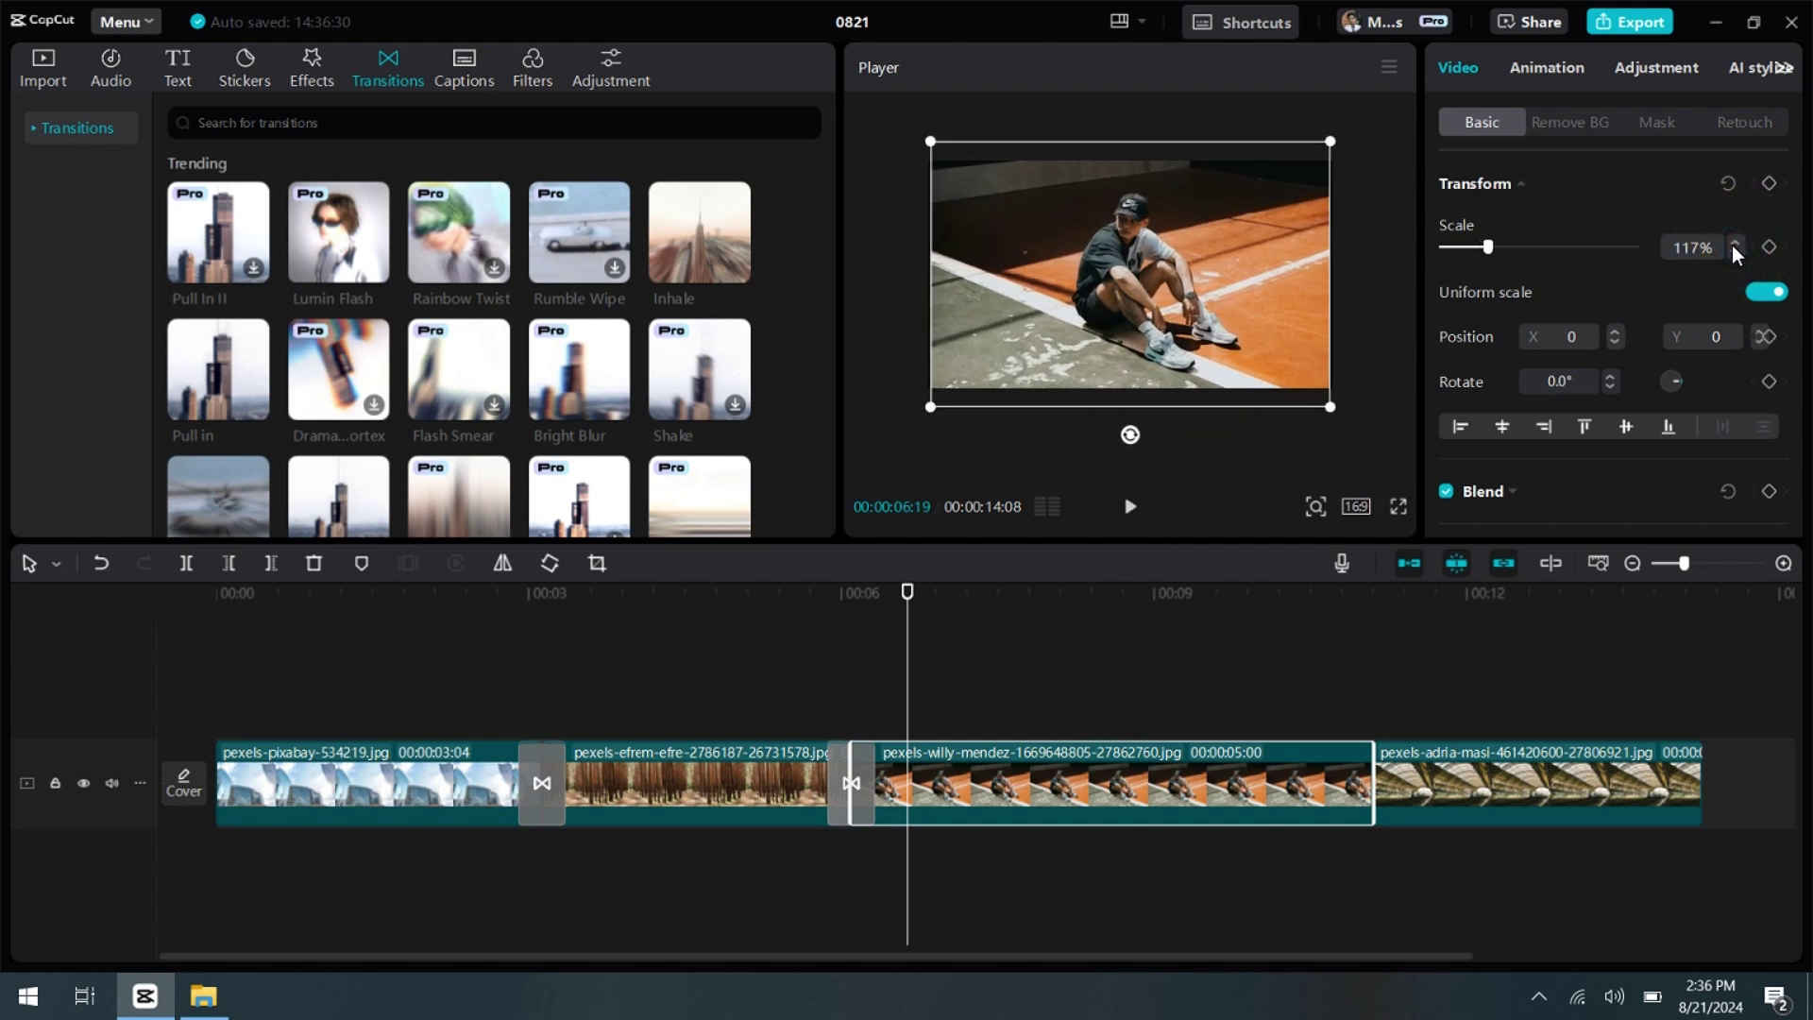
drag(1192, 258, 1176, 251)
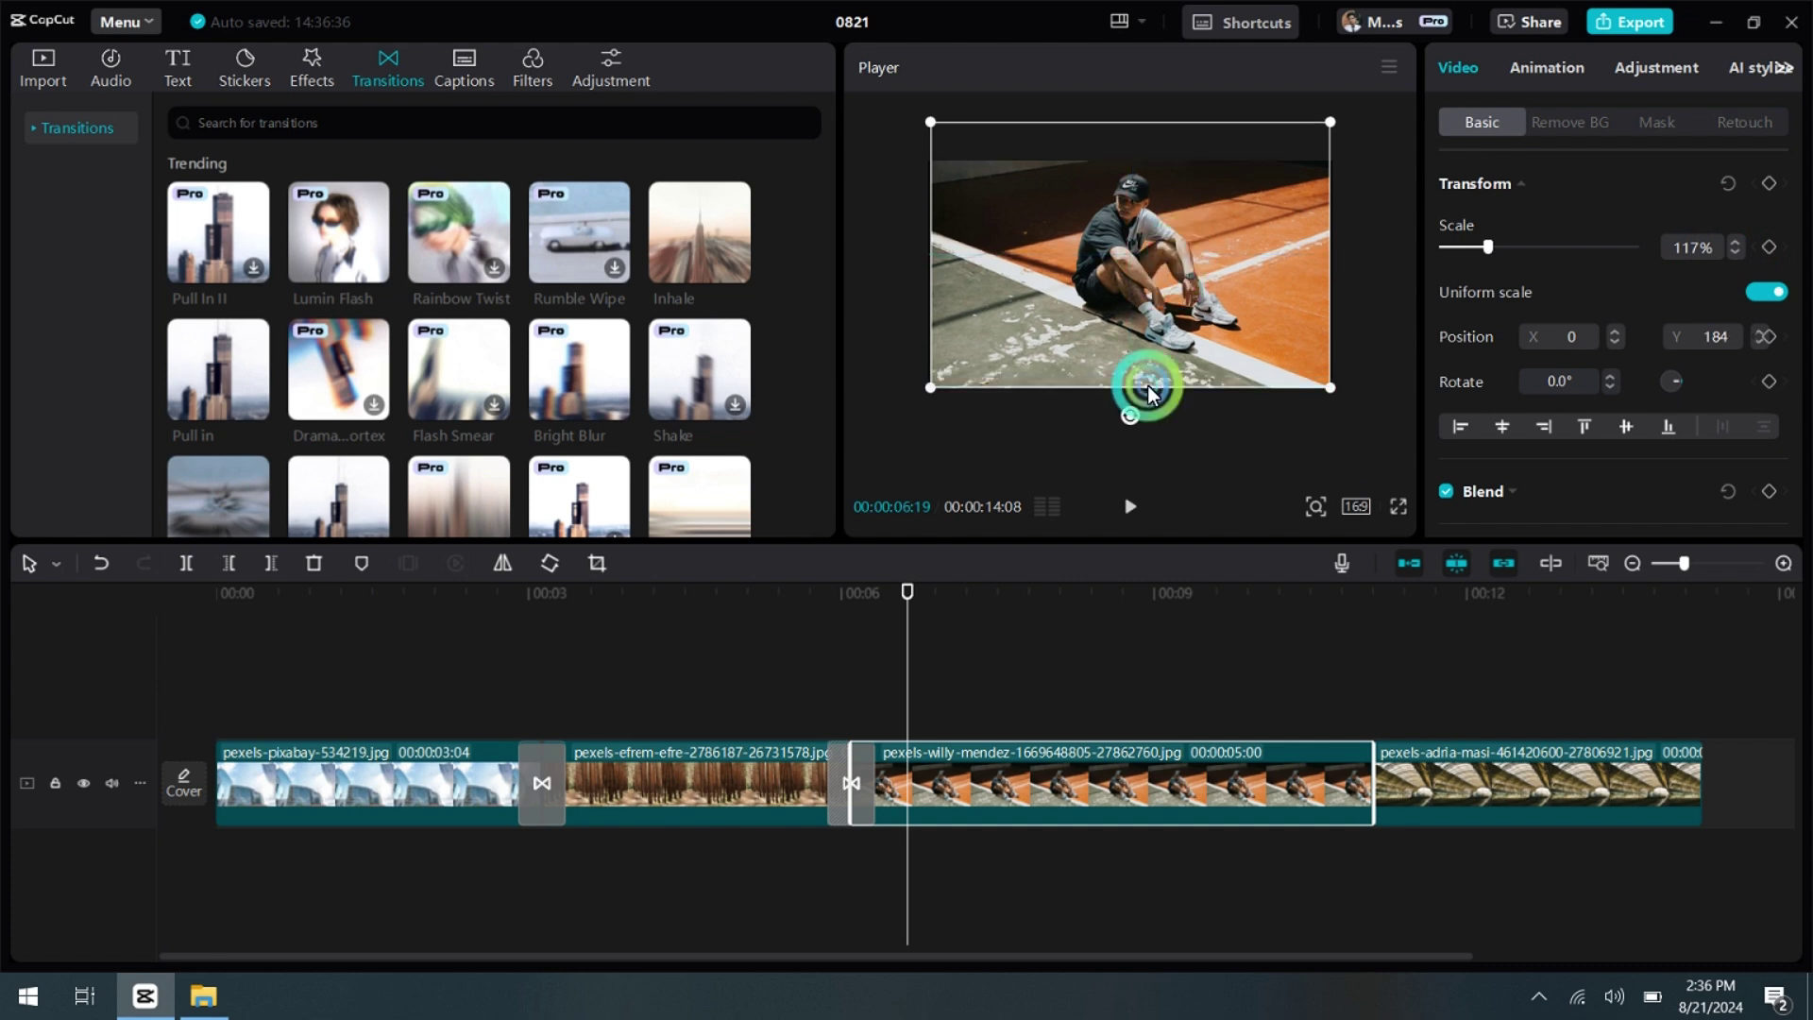
Step: Add a Transform keyframe at 00:00:06:03 in the third clip and shorten the clip to end about 8.6 seconds into the video
drag(908, 630, 851, 615)
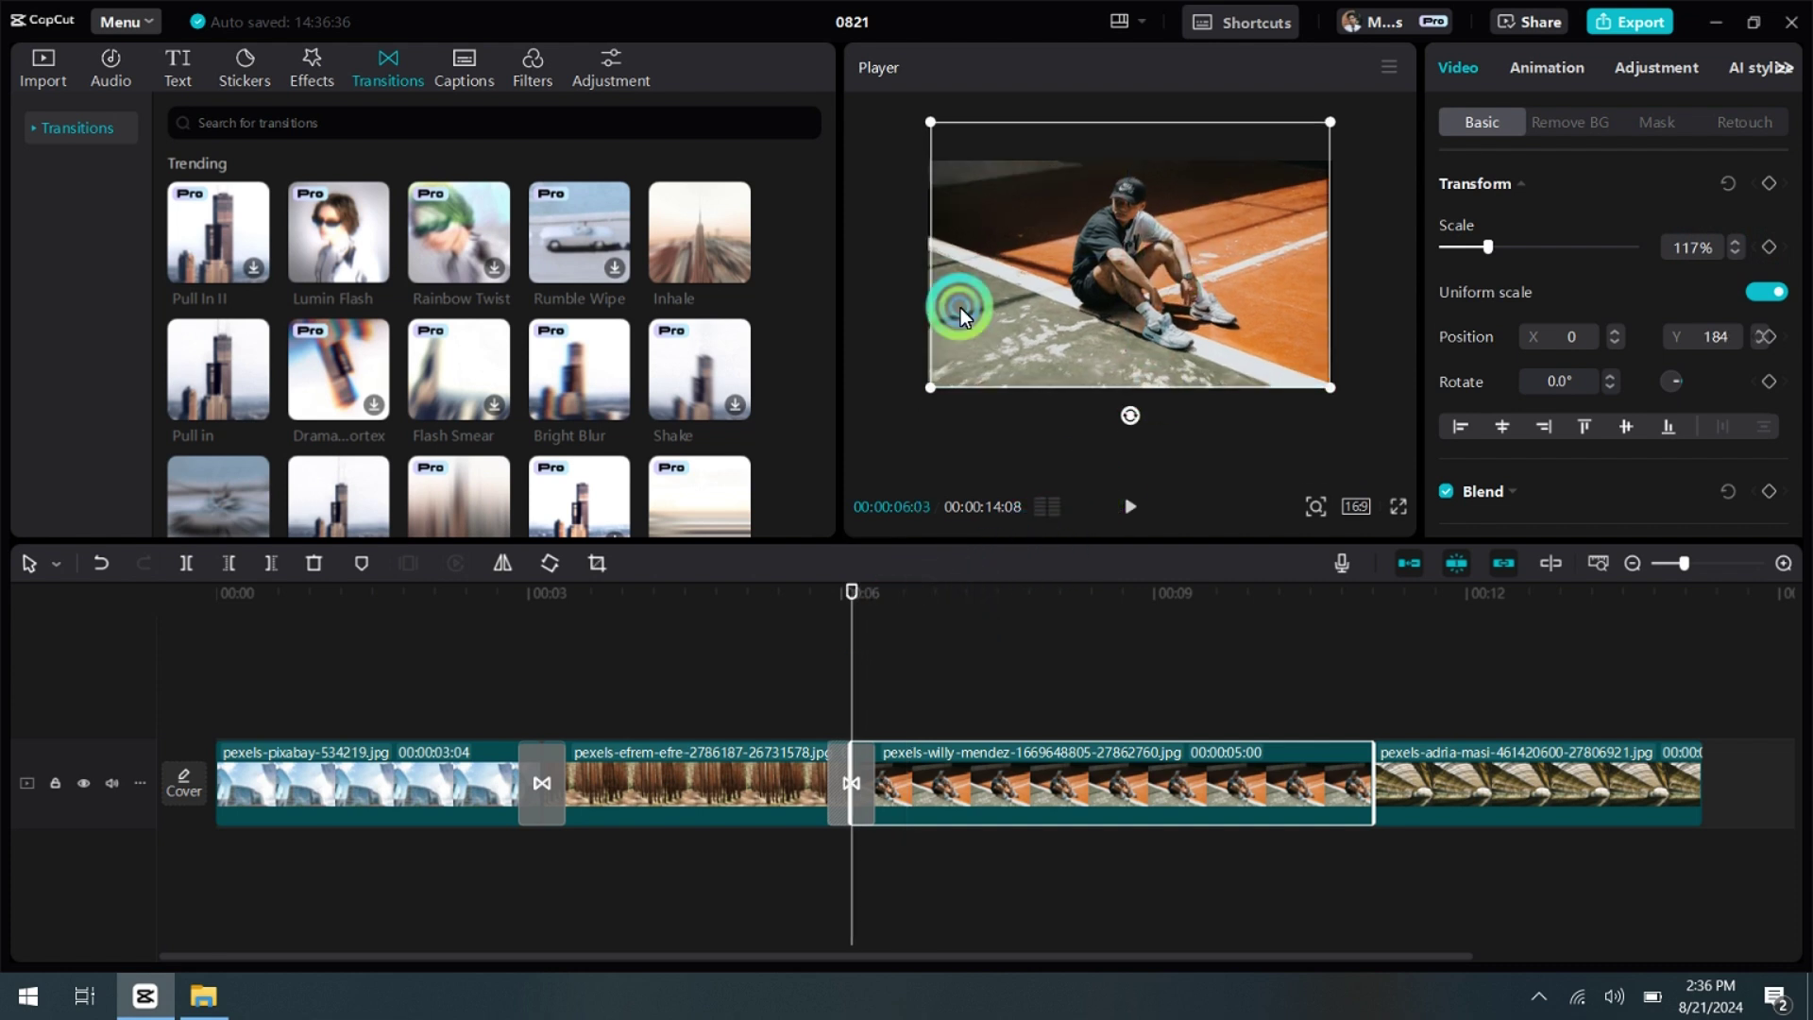
click(1769, 184)
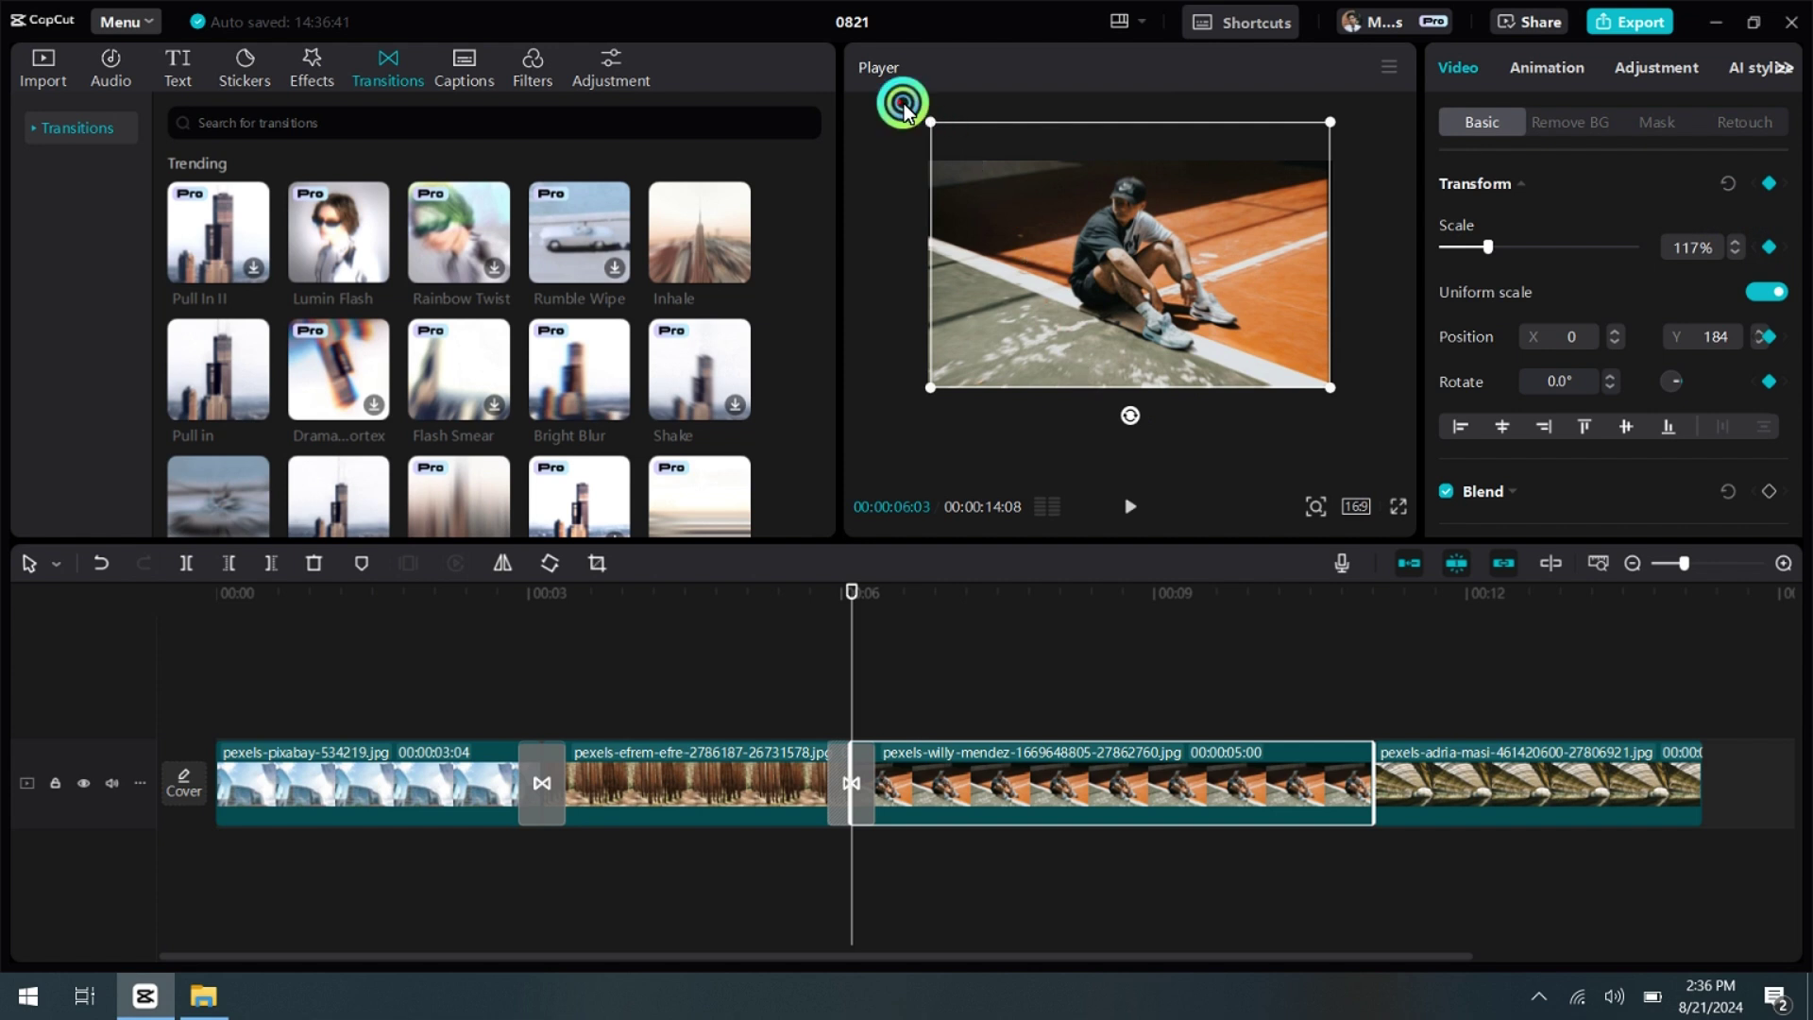
drag(904, 107, 1385, 195)
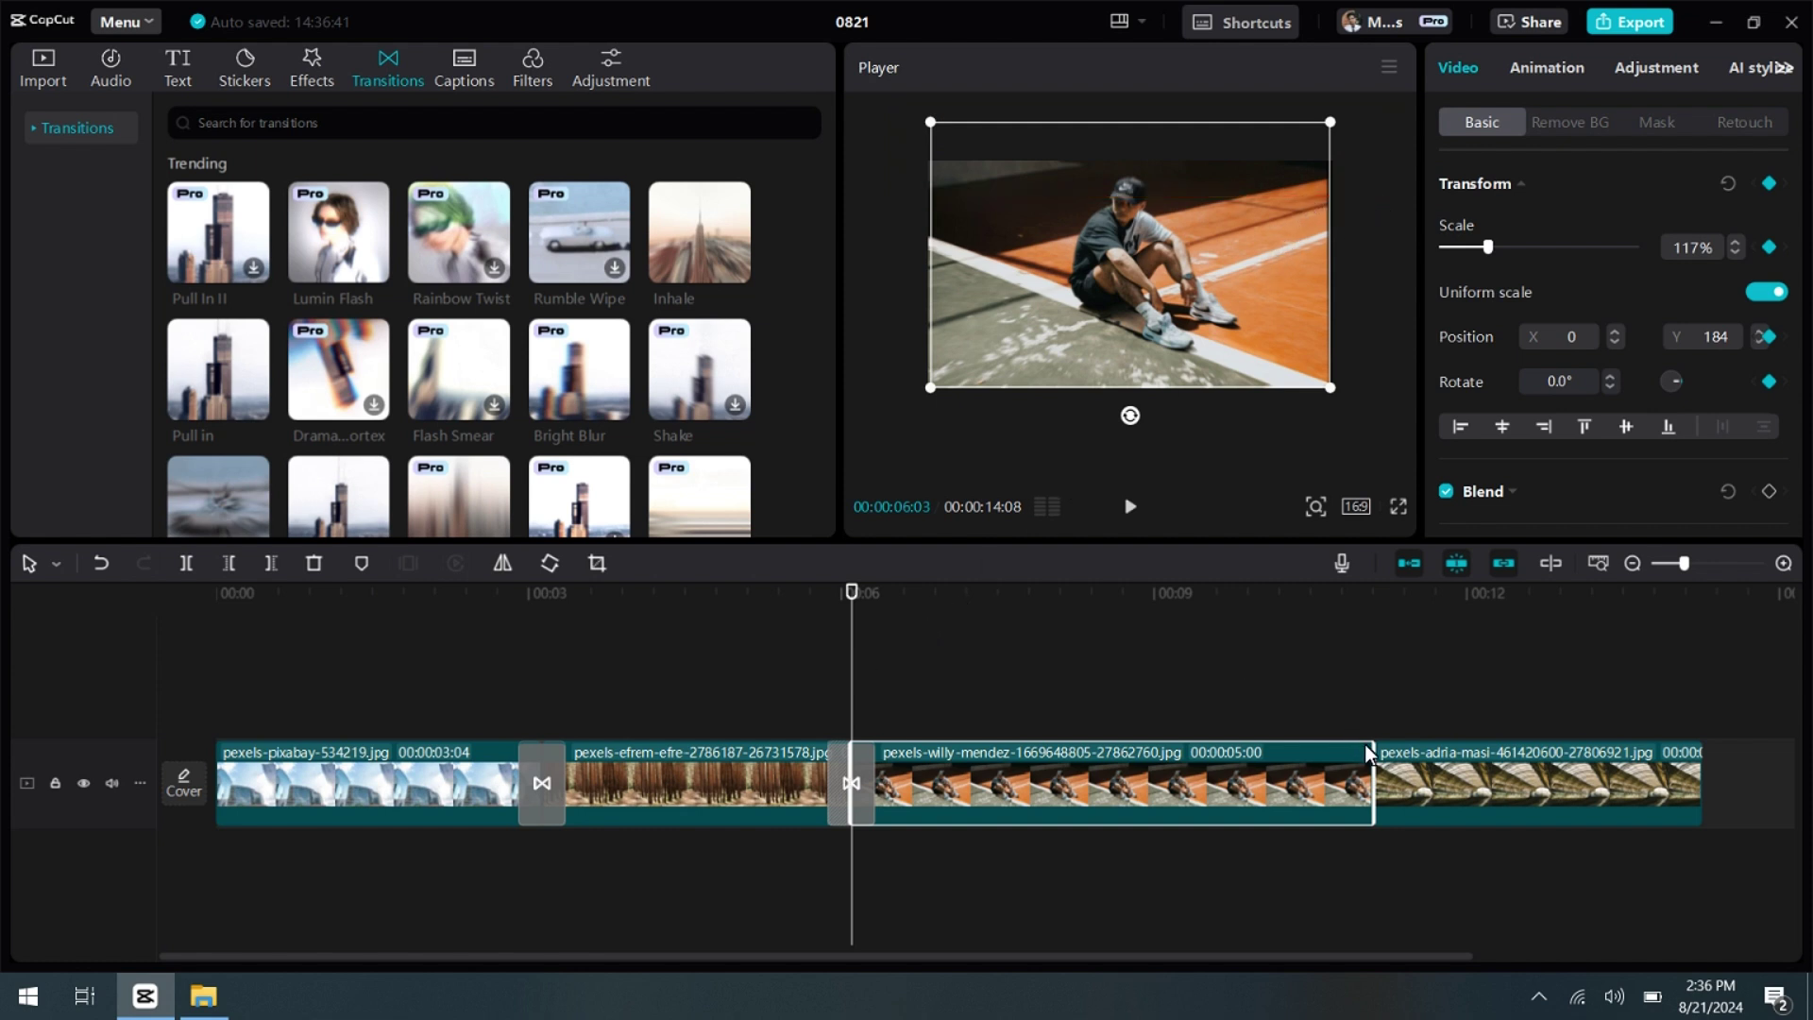
drag(1366, 753, 1095, 737)
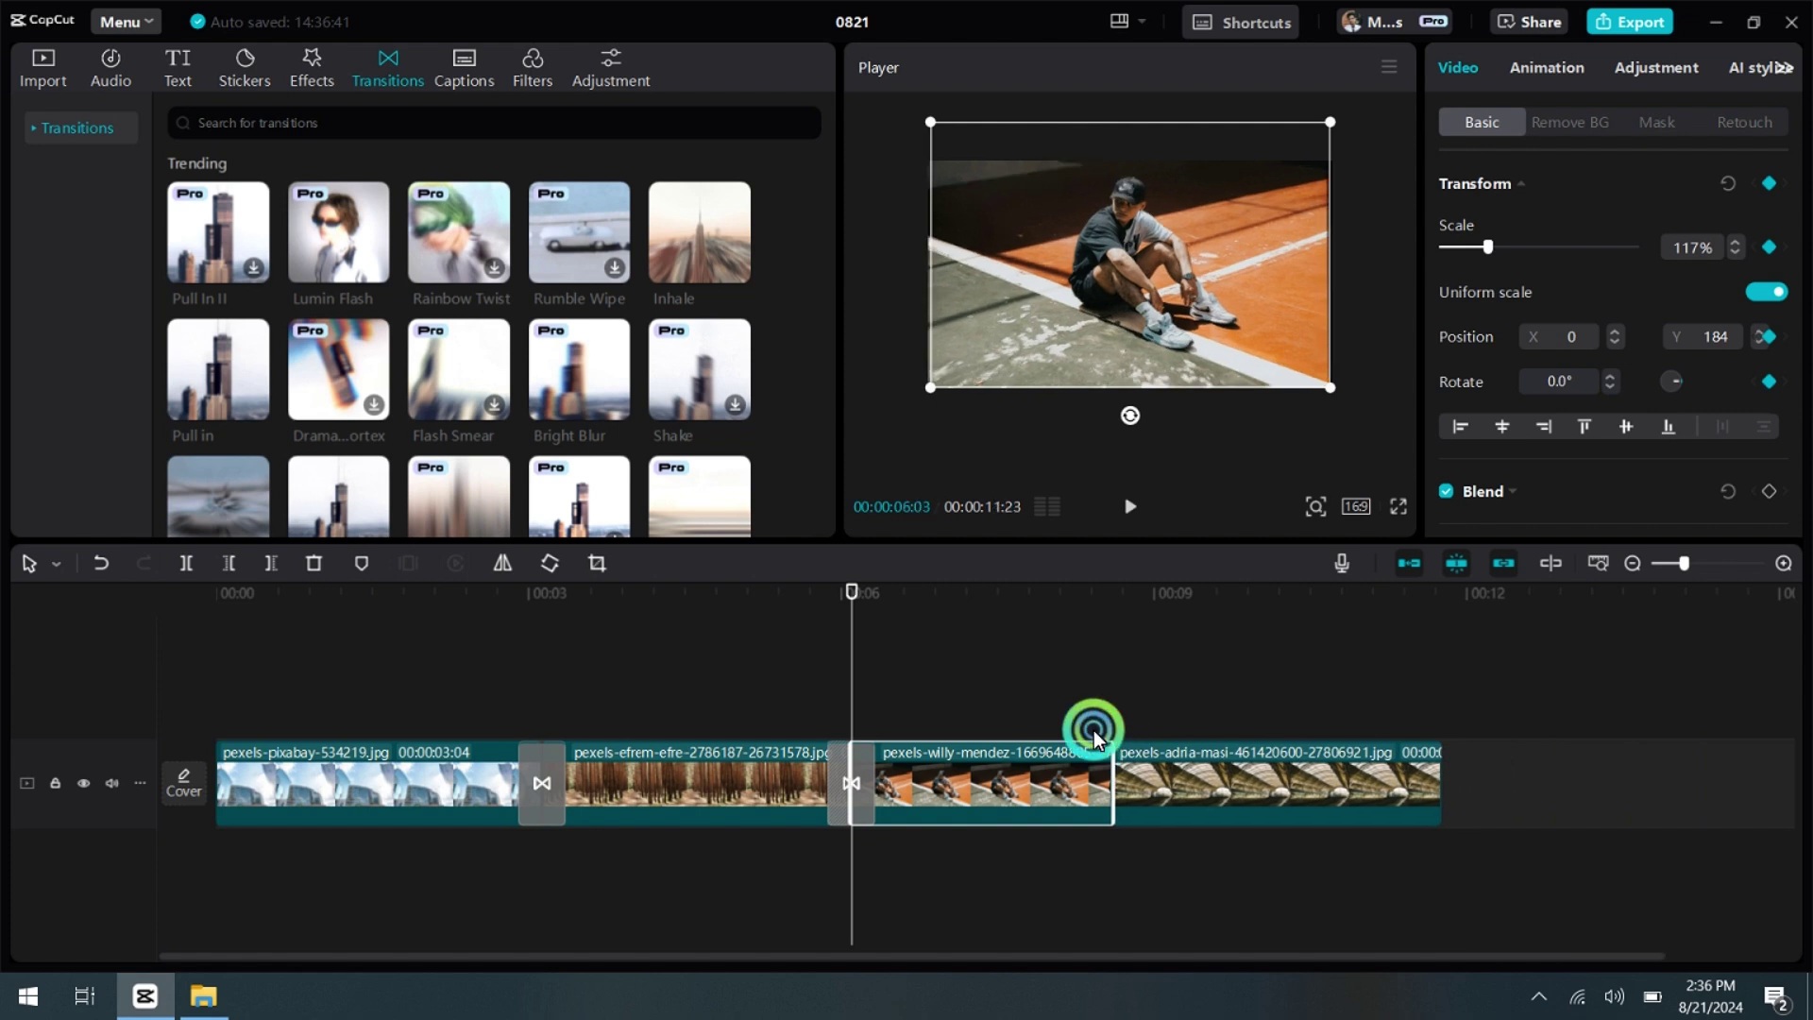
Step: Add a Transform keyframe at 00:00:08:14 near the third clip's end and move its photo down to a Y position of -184
click(1093, 737)
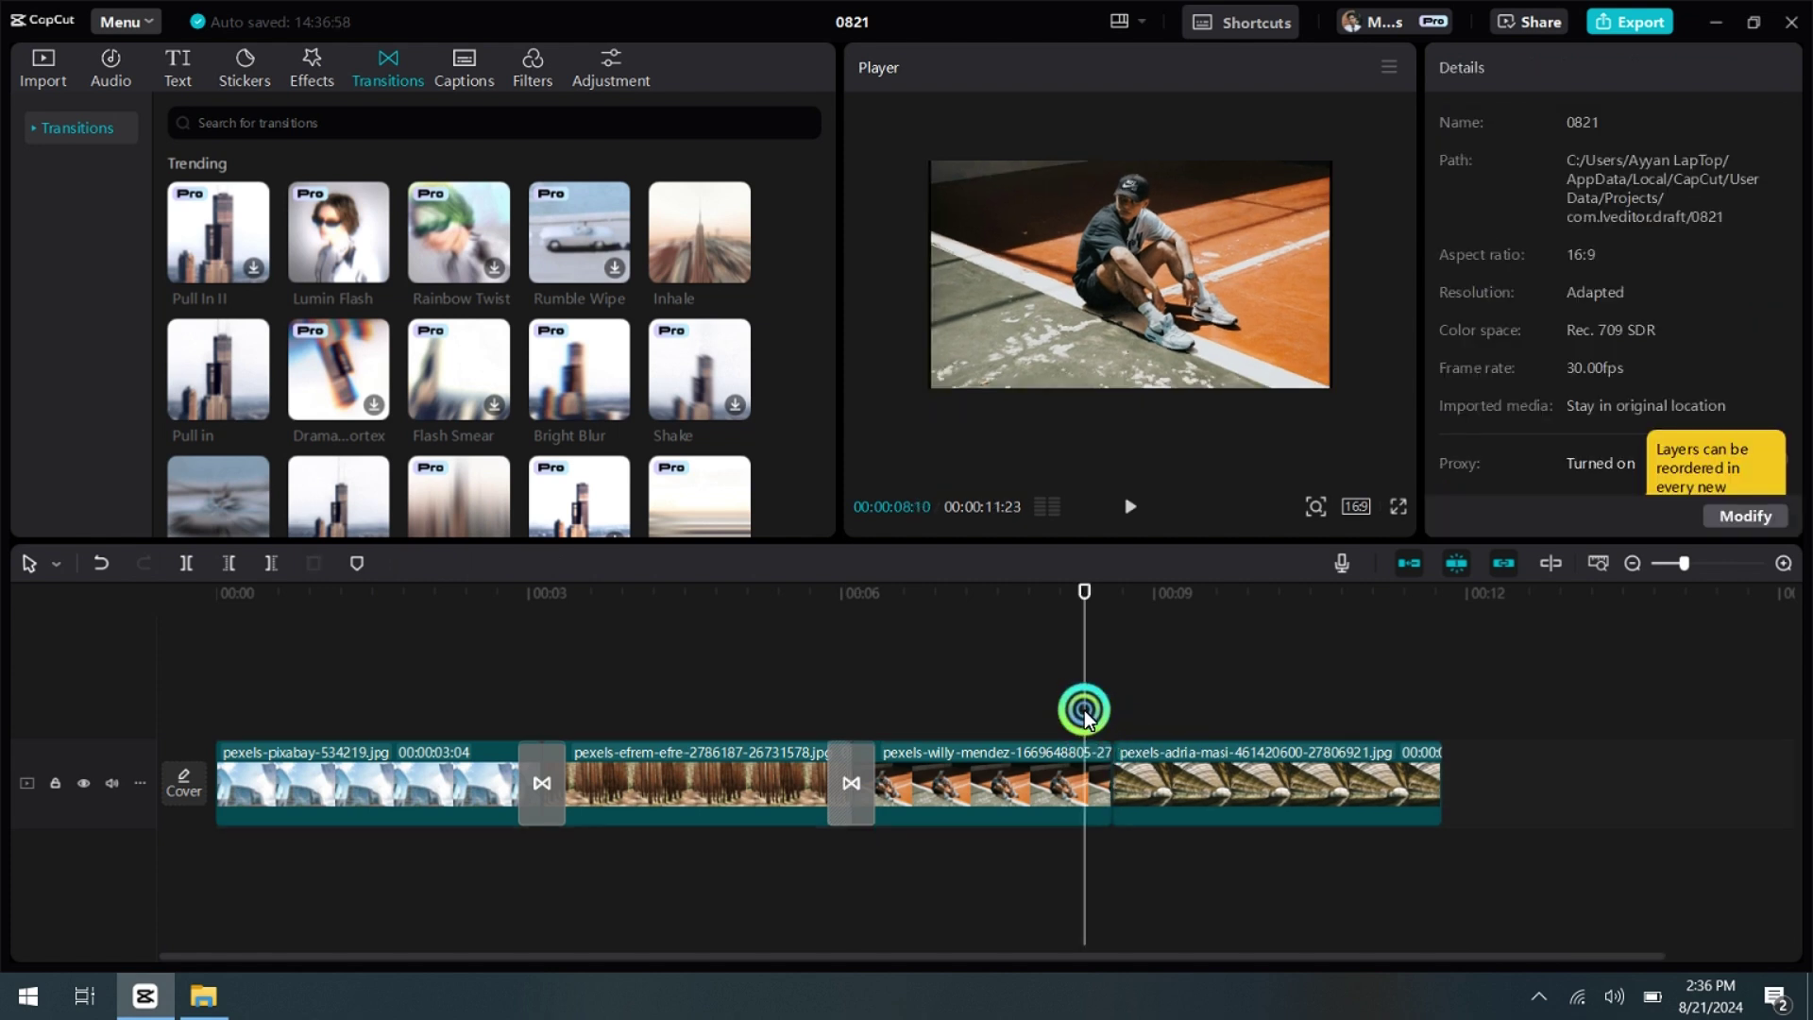
click(1072, 760)
click(1769, 183)
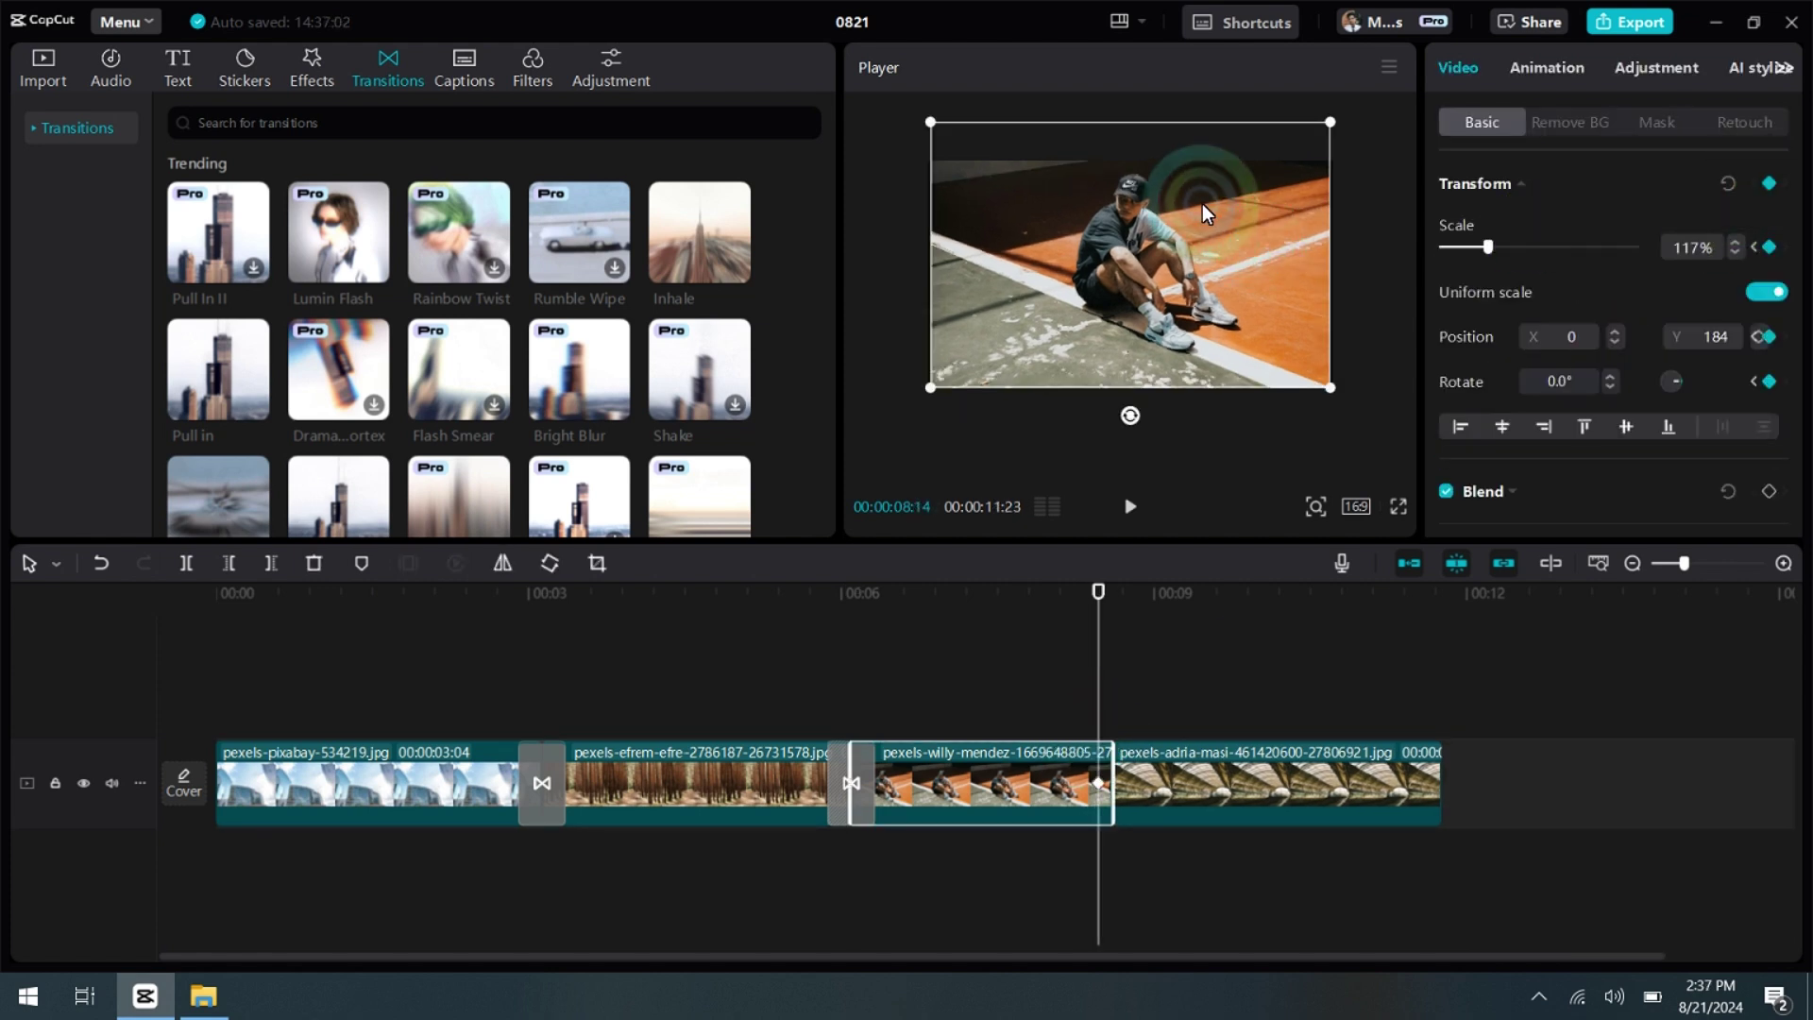
drag(1203, 204, 1201, 235)
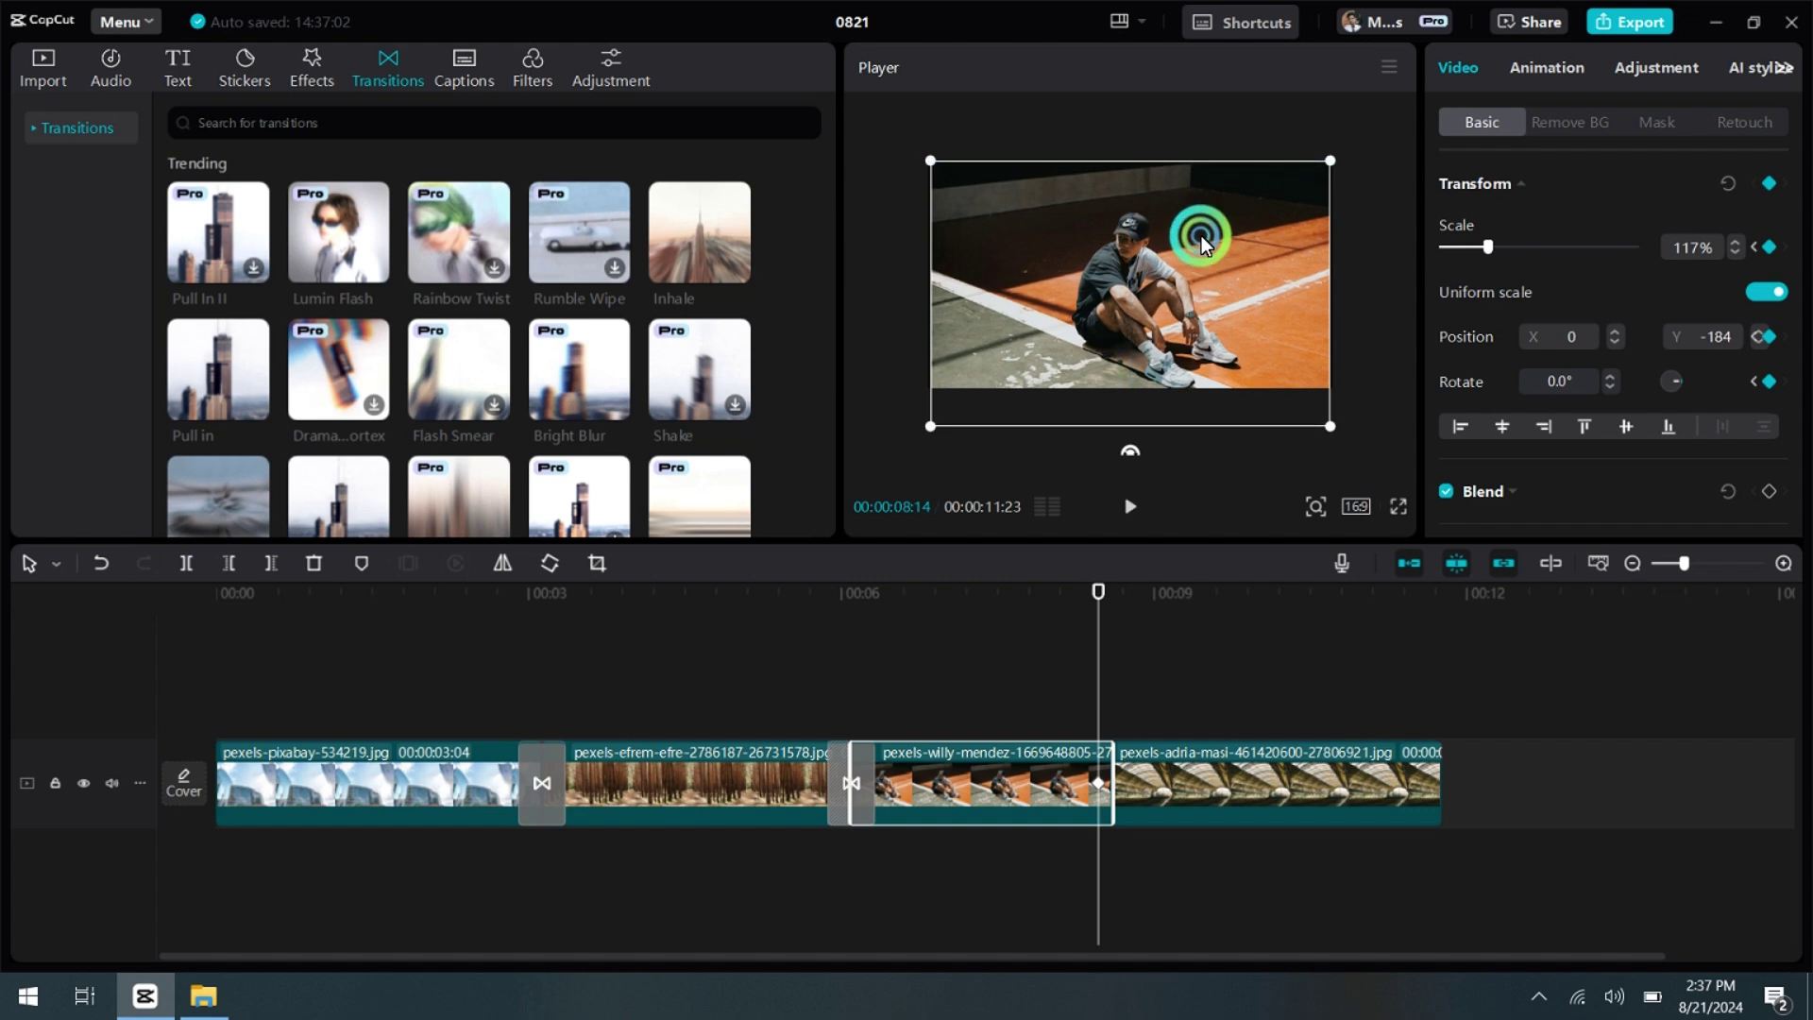
Step: Play the third clip in the player and in full screen to check its vertical pan, and return to the editor
click(696, 639)
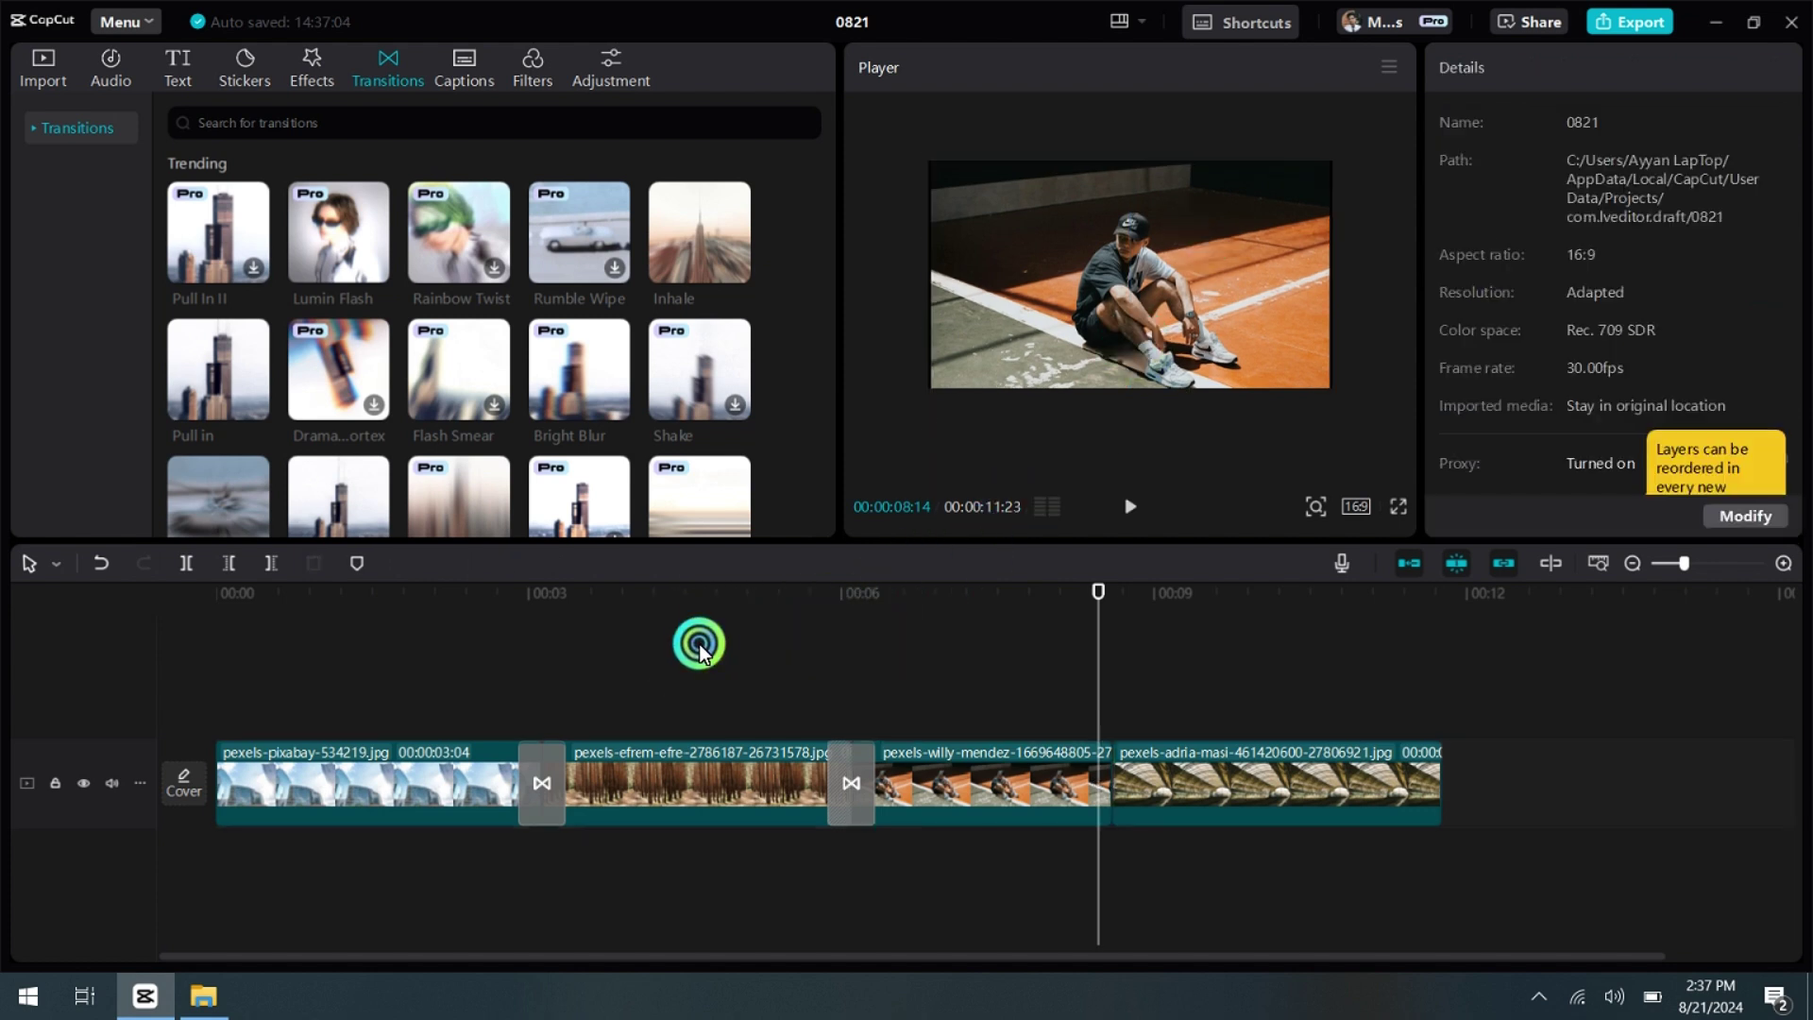
click(1141, 513)
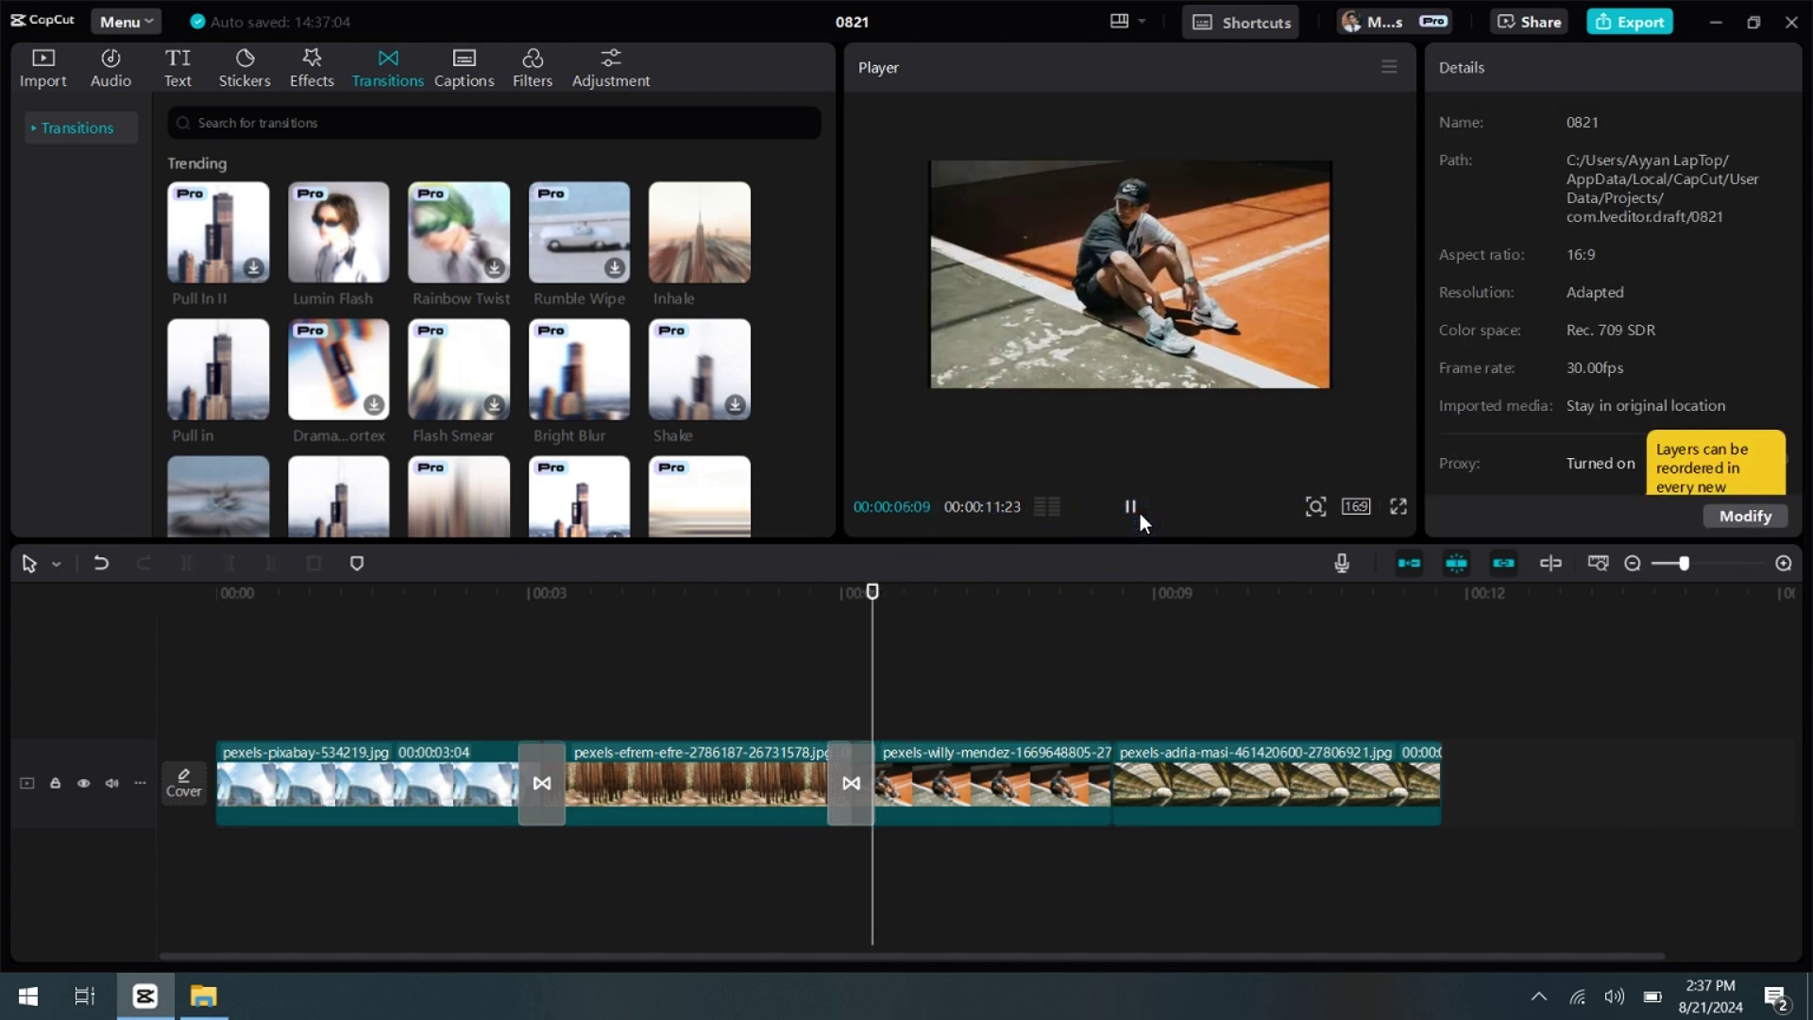
click(1138, 510)
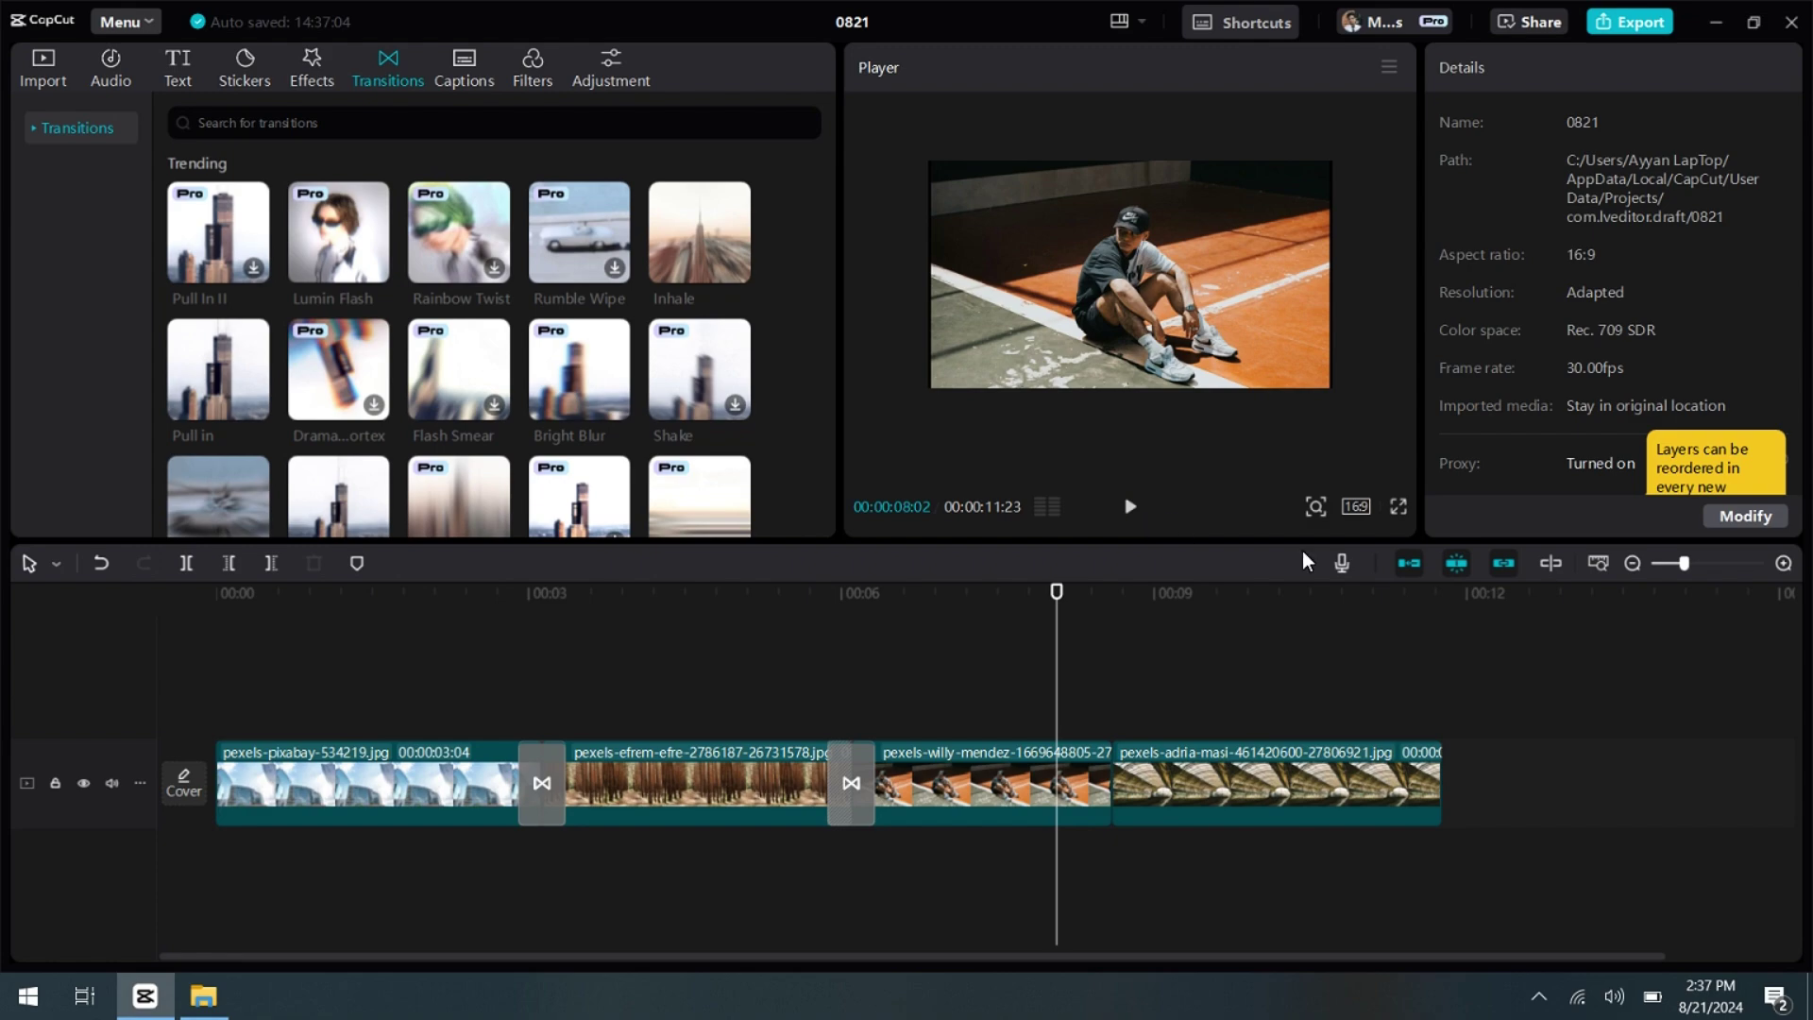
click(1398, 507)
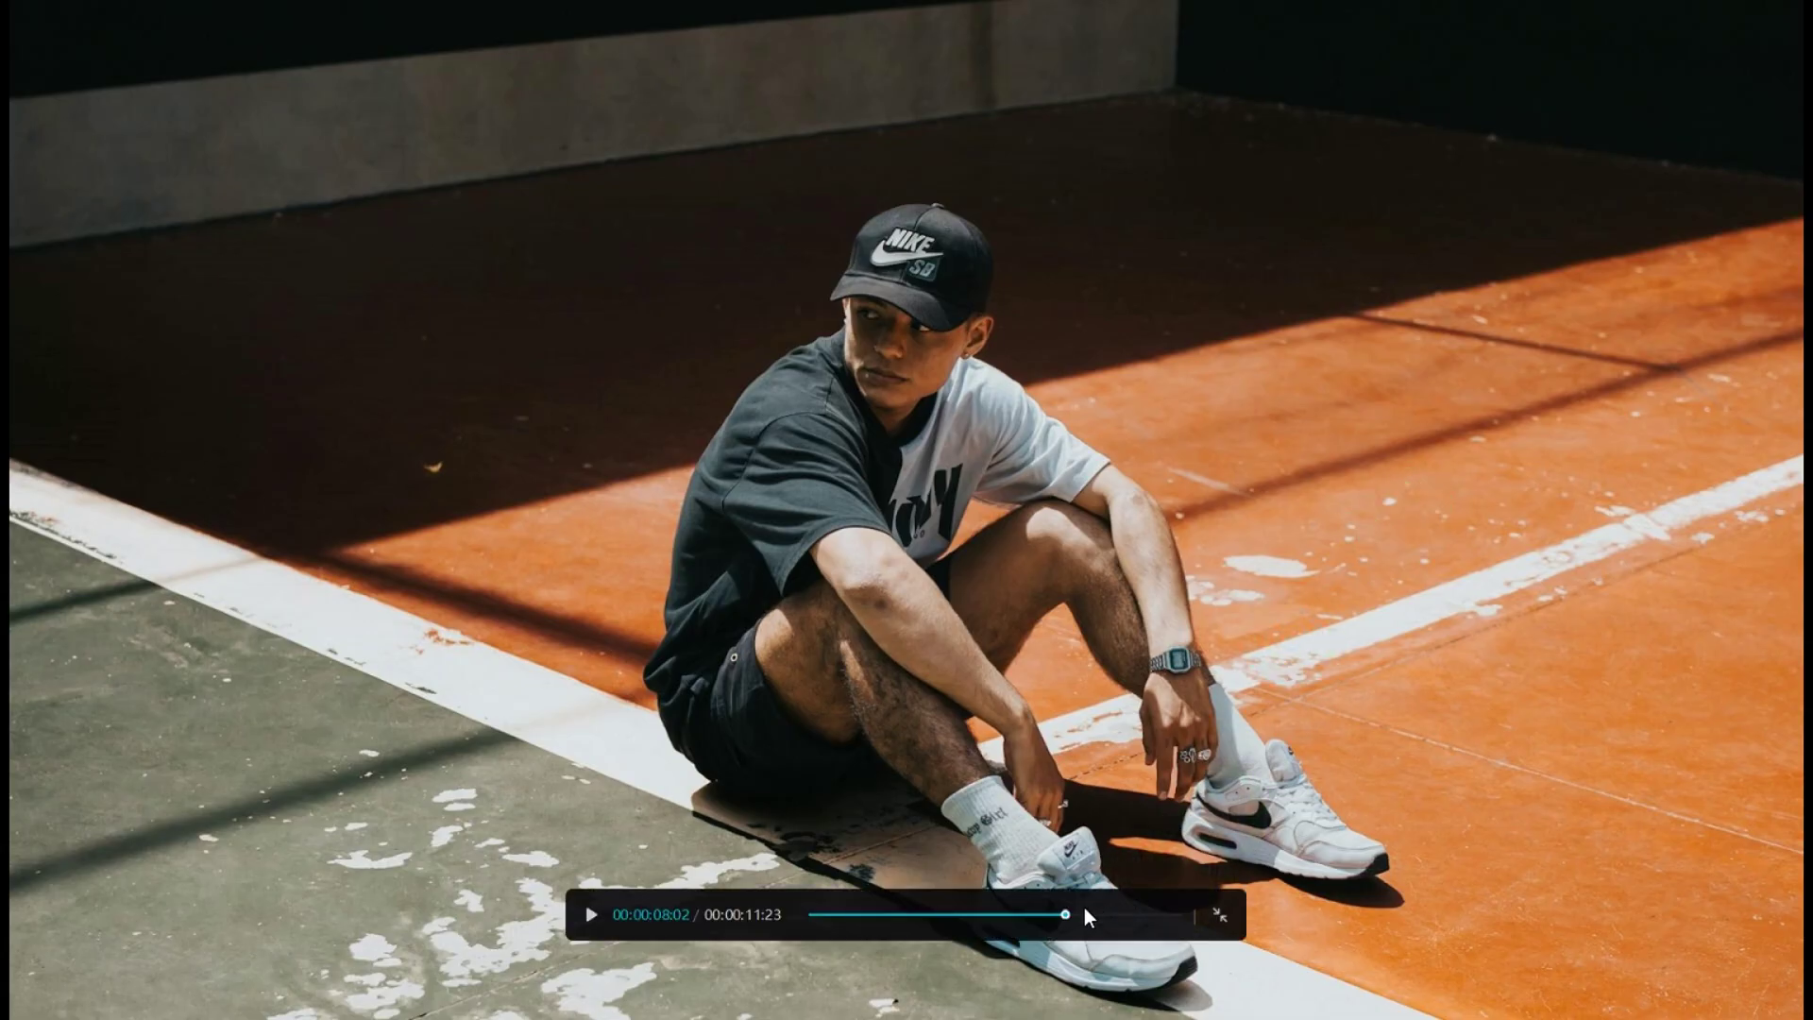
drag(1084, 908, 461, 739)
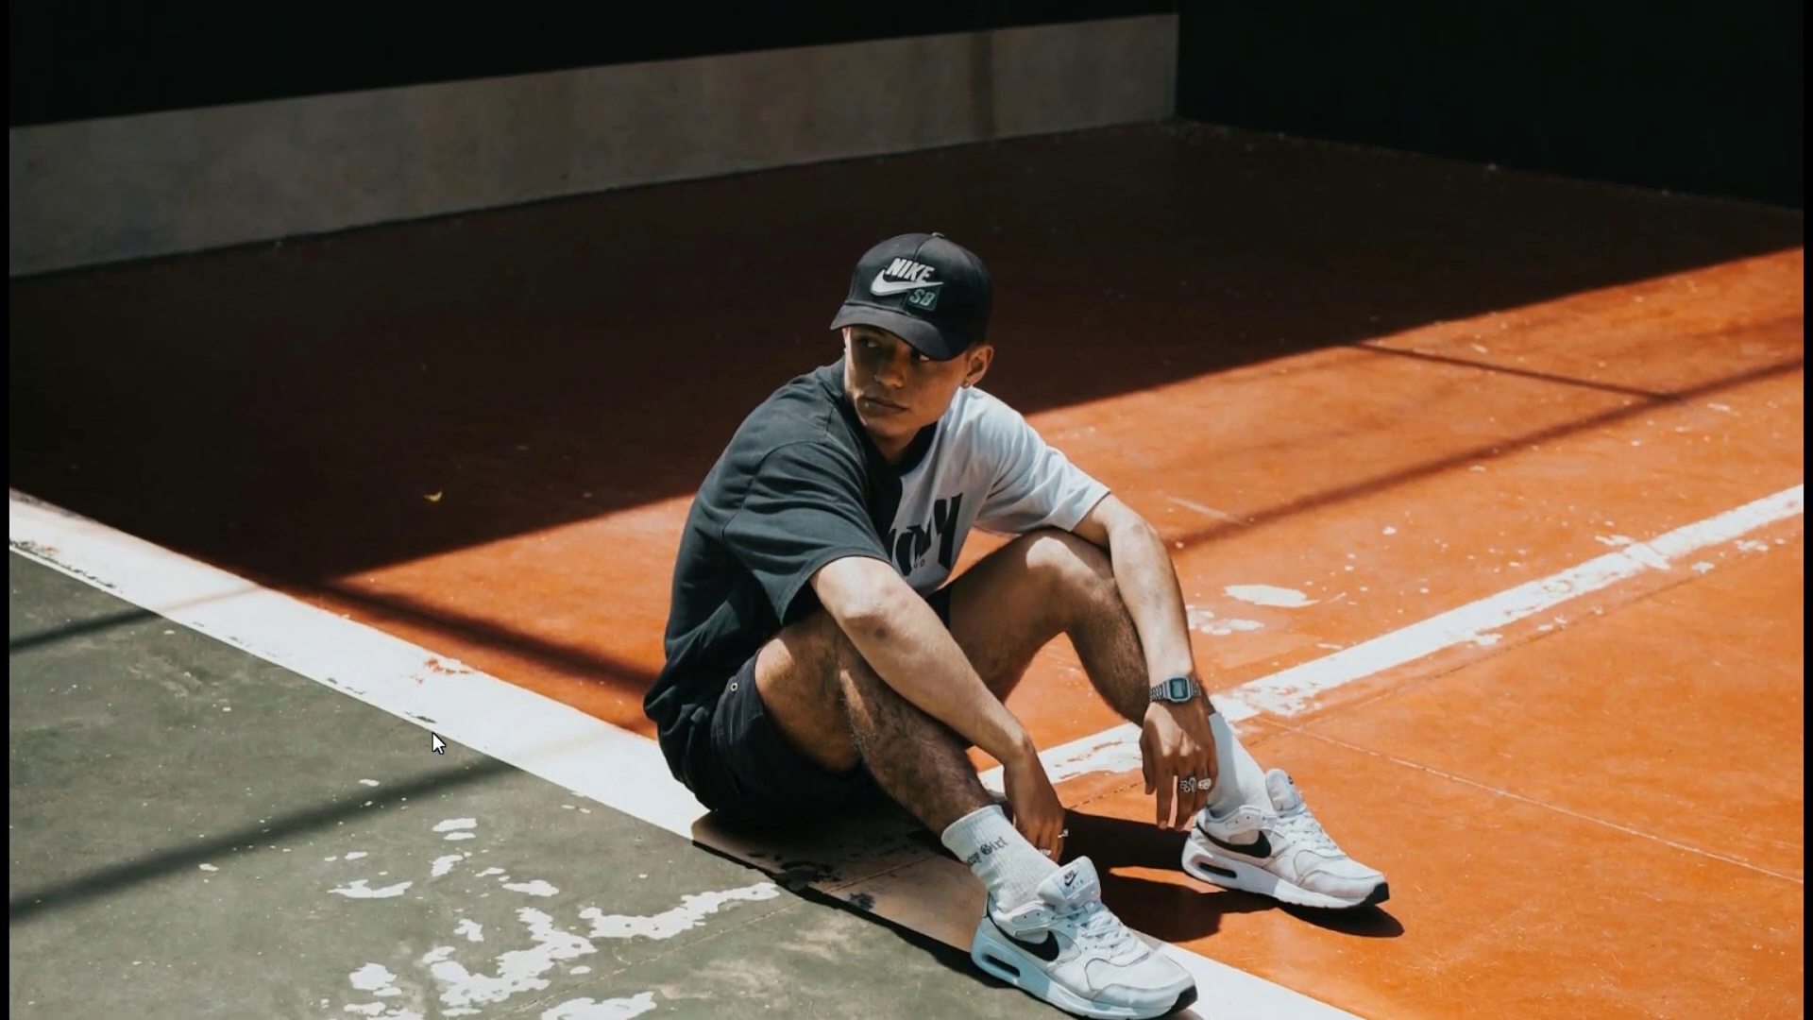
key(Escape)
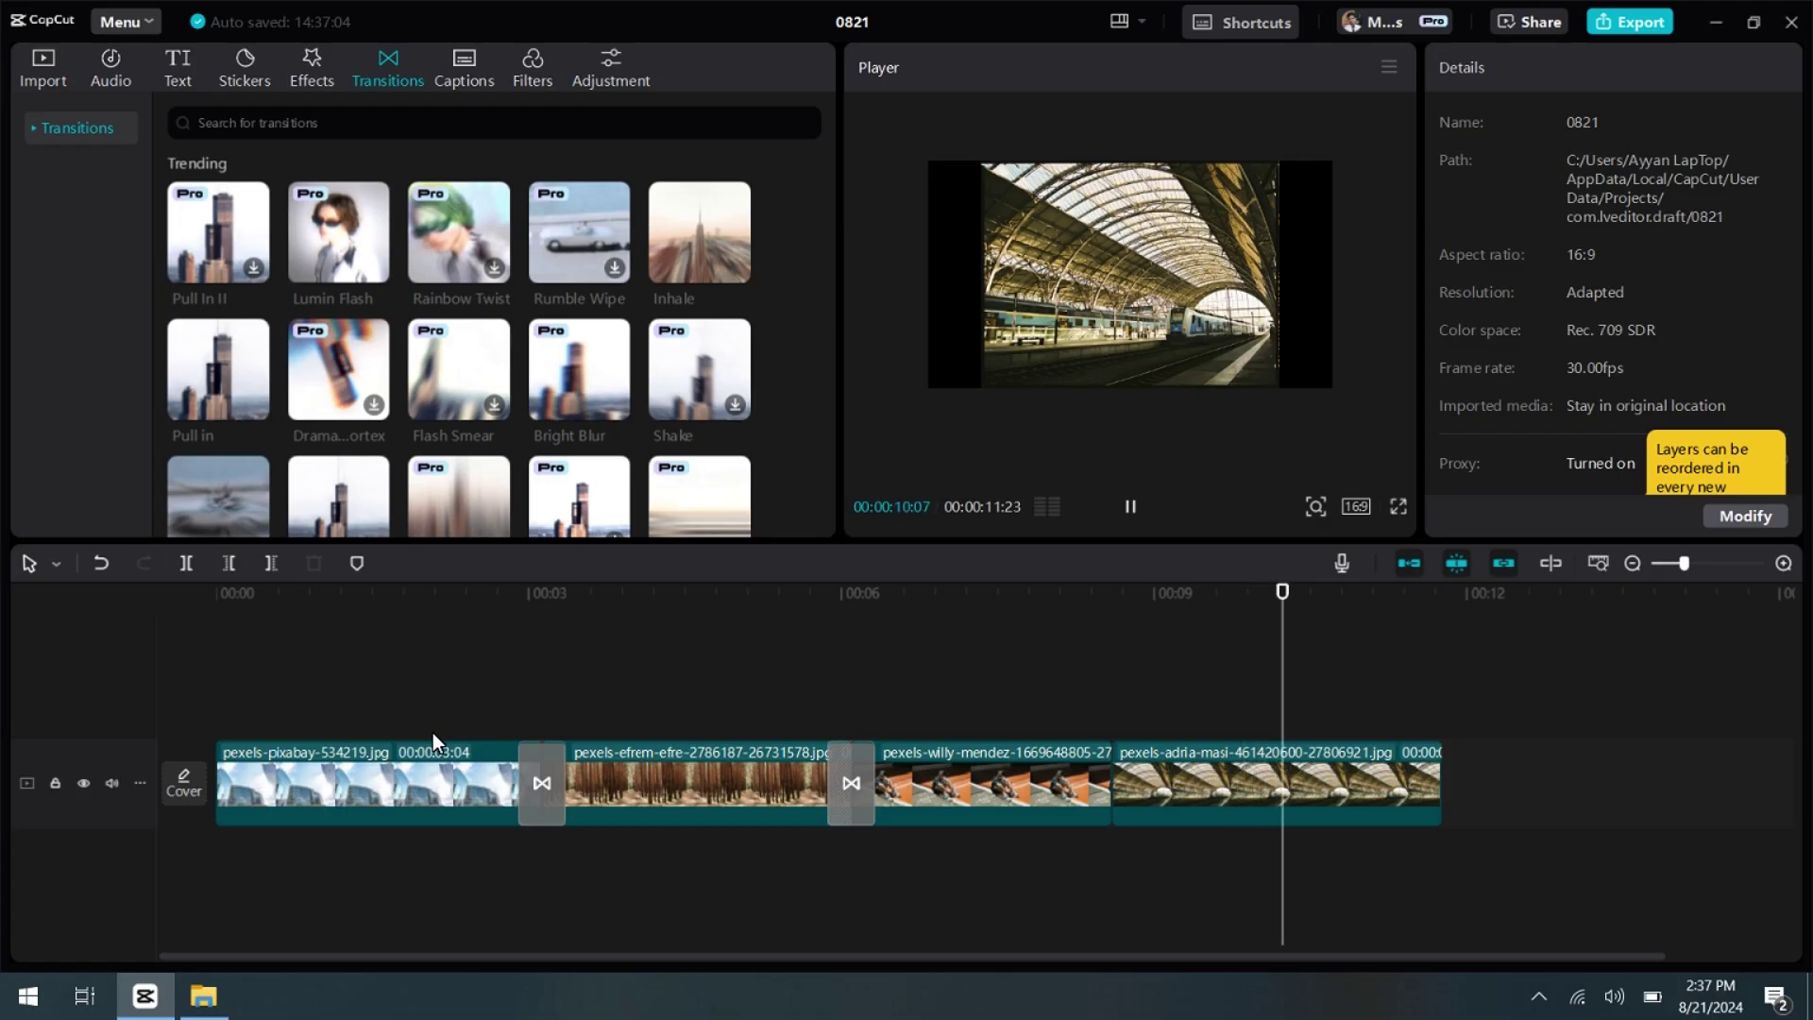